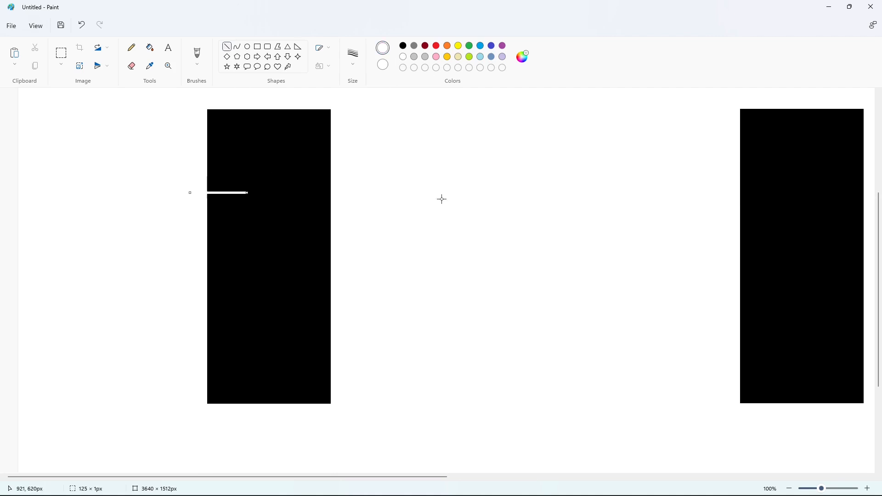
- Draw a white horizontal line about 204 px long across the left black rectangle and nudge it down and to the left
{"action": "left_click_drag", "start_coordinate": [262, 200], "coordinate": [291, 203]}
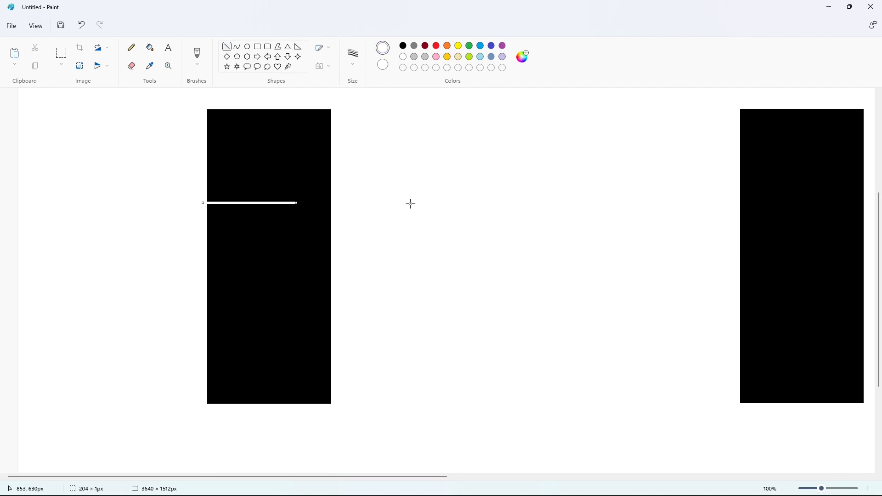
{"action": "key", "text": "Down"}
{"action": "key", "text": "Down"}
{"action": "key", "text": "Down"}
{"action": "key", "text": "Down"}
{"action": "key", "text": "Down"}
{"action": "key", "text": "Down"}
{"action": "key", "text": "Down"}
{"action": "key", "text": "Down"}
{"action": "key", "text": "Down"}
{"action": "key", "text": "Down"}
{"action": "key", "text": "Down"}
{"action": "key", "text": "Left"}
{"action": "key", "text": "Left"}
{"action": "key", "text": "Left"}
{"action": "key", "text": "Left"}
{"action": "key", "text": "Left"}
{"action": "key", "text": "Left"}
{"action": "key", "text": "Left"}
{"action": "key", "text": "Left"}
{"action": "key", "text": "Left"}
{"action": "key", "text": "Left"}
{"action": "key", "text": "Left"}
{"action": "key", "text": "Left"}
{"action": "key", "text": "Left"}
{"action": "key", "text": "Left"}
{"action": "key", "text": "Left"}
{"action": "key", "text": "Left"}
{"action": "key", "text": "Left"}
{"action": "key", "text": "Left"}
{"action": "key", "text": "Left"}
{"action": "key", "text": "Left"}
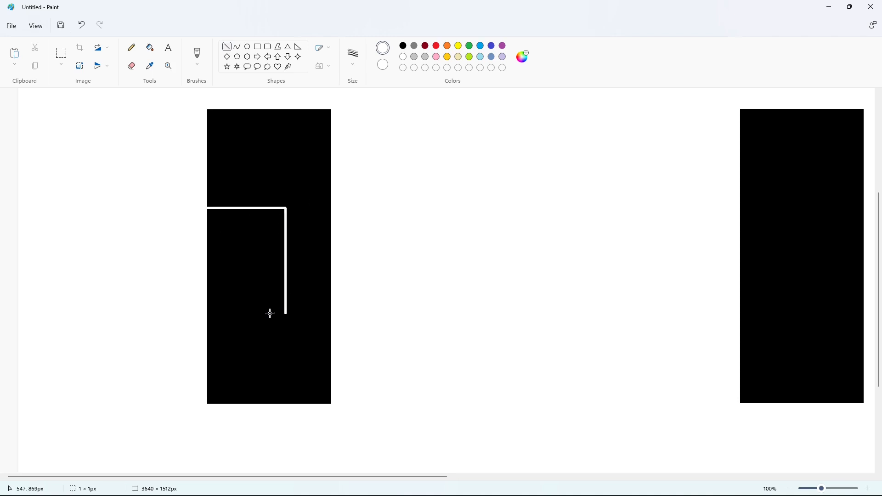
- Draw a second white vertical line parallel to the existing one and close their lower ends with a downward curve
{"action": "left_click_drag", "start_coordinate": [270, 314], "coordinate": [271, 225]}
{"action": "left_click", "coordinate": [867, 488]}
{"action": "scroll", "coordinate": [252, 478], "scroll_direction": "right", "scroll_amount": 3}
{"action": "scroll", "coordinate": [248, 173], "scroll_direction": "down", "scroll_amount": 3}
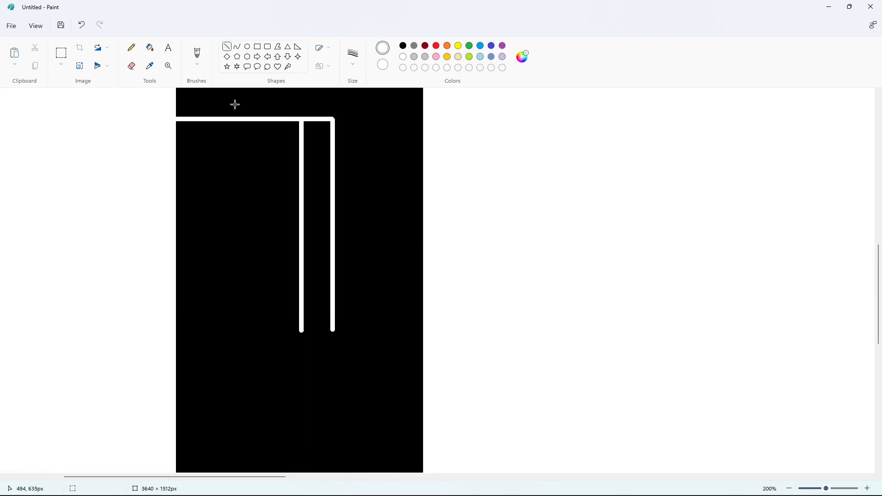
{"action": "mouse_move", "coordinate": [300, 330]}
{"action": "left_mouse_down"}
{"action": "mouse_move", "coordinate": [324, 331]}
{"action": "mouse_move", "coordinate": [306, 340]}
{"action": "left_mouse_up"}
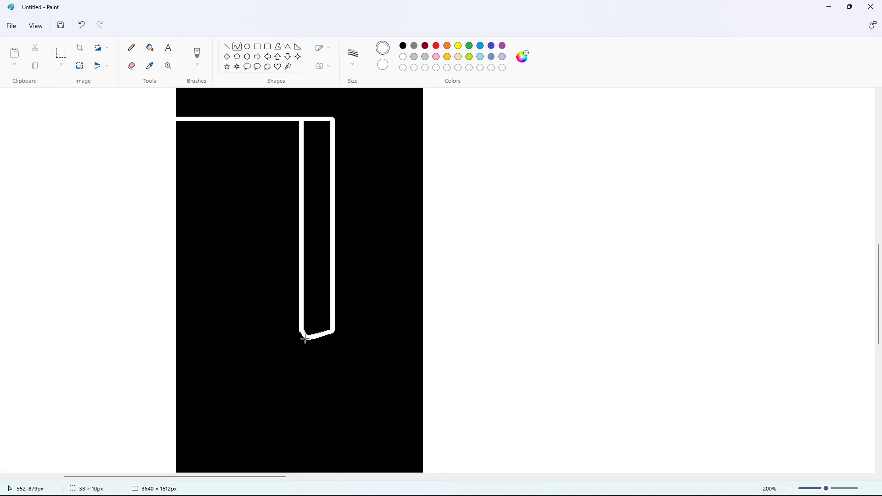
- Fill the area between the two vertical lines with white to form a round-ended slot
{"action": "left_click", "coordinate": [150, 48]}
{"action": "left_click", "coordinate": [315, 206]}
{"action": "left_click", "coordinate": [789, 489]}
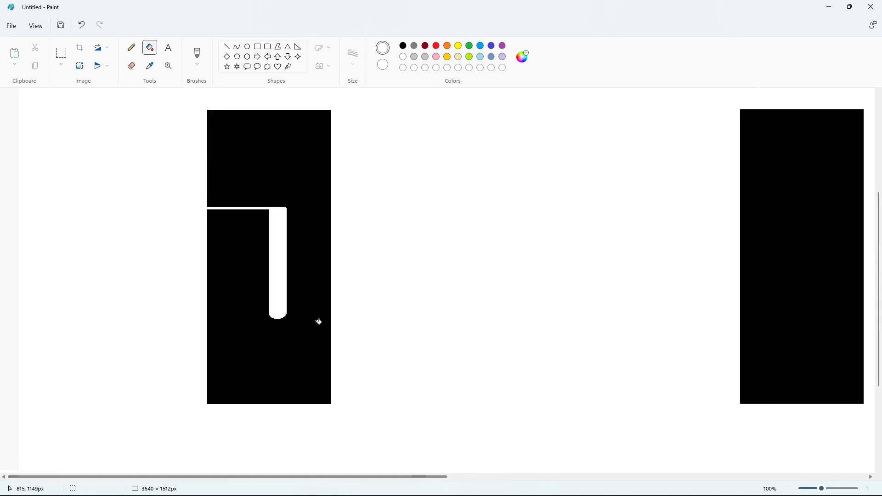
- Draw a thick white arched curve from the top of the vertical slot to the rectangle's left edge and nudge it into place
{"action": "left_click", "coordinate": [227, 46]}
{"action": "left_click_drag", "start_coordinate": [273, 217], "coordinate": [187, 216]}
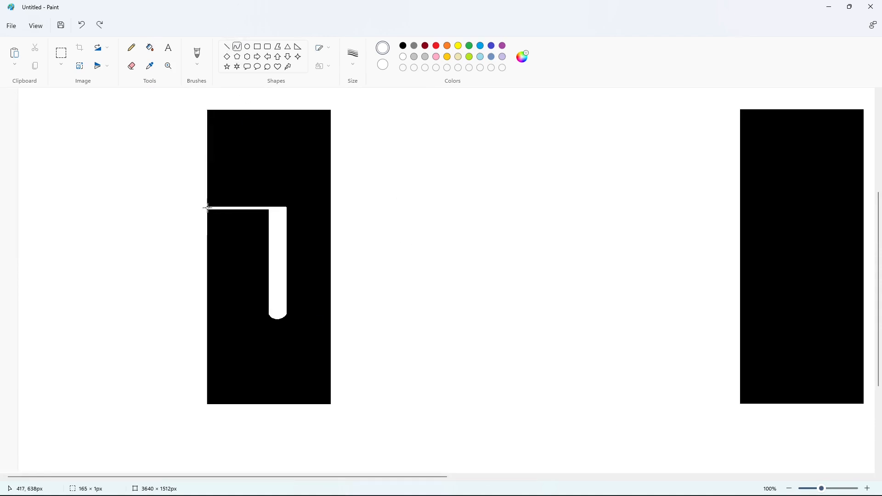
{"action": "left_click_drag", "start_coordinate": [207, 208], "coordinate": [187, 208]}
{"action": "left_click_drag", "start_coordinate": [213, 206], "coordinate": [252, 202]}
{"action": "key", "text": "ctrl+z"}
{"action": "key", "text": "ctrl+plus"}
{"action": "key", "text": "ctrl+plus"}
{"action": "key", "text": "ctrl+plus"}
{"action": "key", "text": "ctrl+plus"}
{"action": "key", "text": "ctrl+plus"}
{"action": "key", "text": "Left"}
{"action": "key", "text": "Left"}
{"action": "key", "text": "Up"}
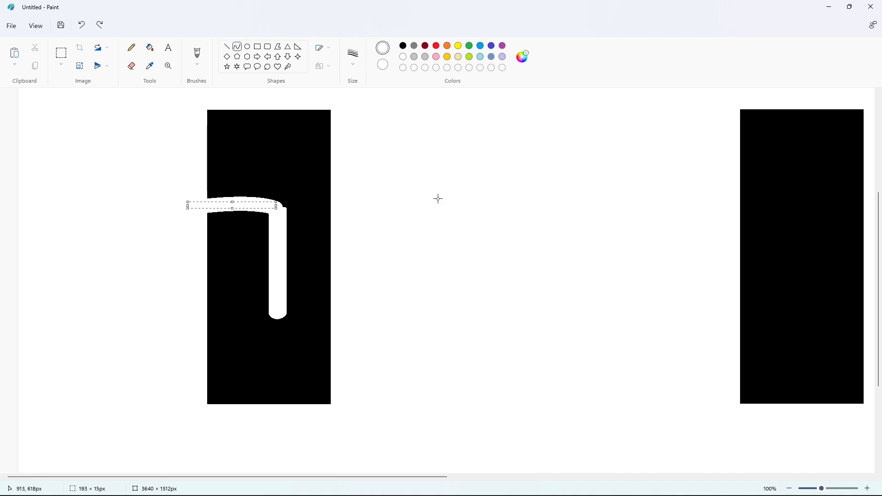
{"action": "key", "text": "Down"}
{"action": "key", "text": "Right"}
{"action": "key", "text": "Up"}
{"action": "key", "text": "Up"}
{"action": "key", "text": "Up"}
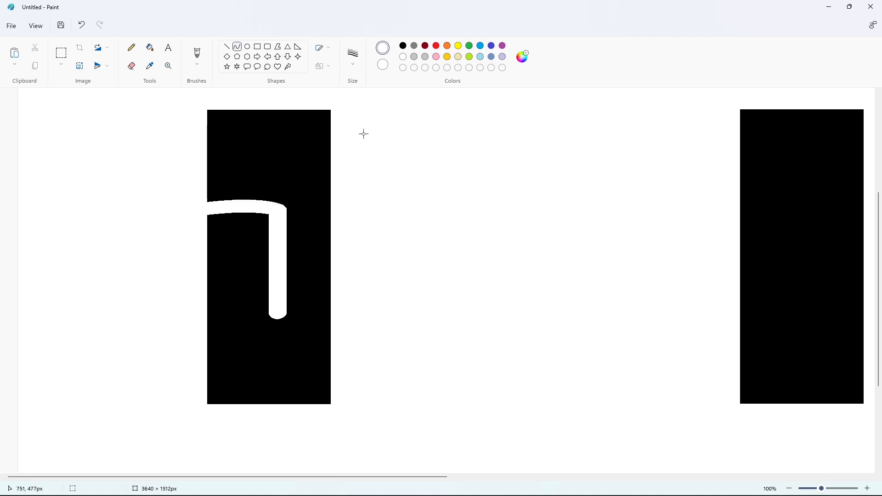
- Draw two purple circle outlines, the lower one larger, in the white area left of the black rectangle
{"action": "left_click", "coordinate": [353, 63]}
{"action": "mouse_move", "coordinate": [262, 355]}
{"action": "left_mouse_down"}
{"action": "mouse_move", "coordinate": [290, 381]}
{"action": "mouse_move", "coordinate": [314, 385]}
{"action": "mouse_move", "coordinate": [336, 355]}
{"action": "mouse_move", "coordinate": [306, 376]}
{"action": "mouse_move", "coordinate": [330, 352]}
{"action": "mouse_move", "coordinate": [102, 335]}
{"action": "left_mouse_up"}
{"action": "left_click", "coordinate": [354, 129]}
{"action": "left_click", "coordinate": [149, 333]}
{"action": "left_click_drag", "start_coordinate": [74, 259], "coordinate": [112, 297]}
{"action": "left_click_drag", "start_coordinate": [100, 283], "coordinate": [93, 250]}
- Copy the smaller purple circle and place the copy tangent to both edges at the left black rectangle's lower-left corner
{"action": "left_click", "coordinate": [61, 53]}
{"action": "left_click_drag", "start_coordinate": [41, 208], "coordinate": [126, 281]}
{"action": "key", "text": "ctrl+c"}
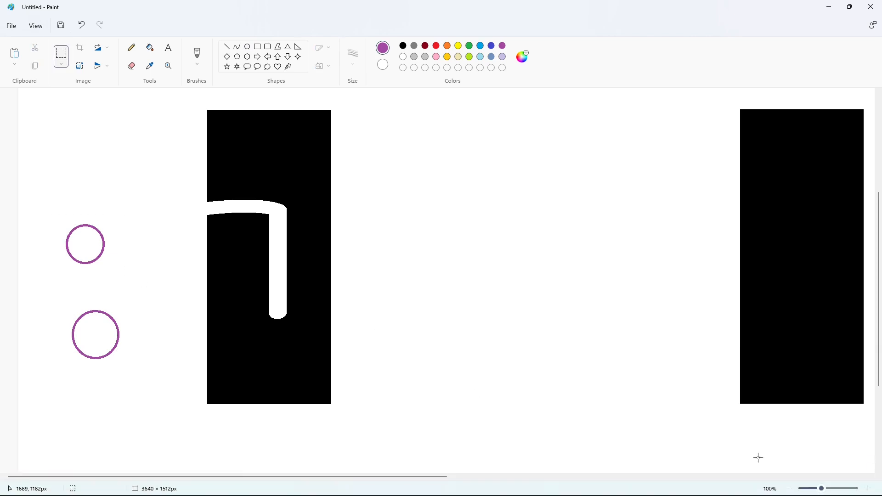
{"action": "key", "text": "ctrl+v"}
{"action": "left_click_drag", "start_coordinate": [72, 168], "coordinate": [248, 405]}
{"action": "key", "text": "Down"}
{"action": "key", "text": "Down"}
{"action": "key", "text": "Down"}
{"action": "key", "text": "Down"}
{"action": "key", "text": "Down"}
{"action": "key", "text": "Down"}
{"action": "key", "text": "Down"}
{"action": "key", "text": "Down"}
{"action": "key", "text": "Down"}
{"action": "key", "text": "Left"}
{"action": "key", "text": "Left"}
{"action": "key", "text": "Left"}
{"action": "key", "text": "Left"}
{"action": "key", "text": "Left"}
{"action": "key", "text": "Left"}
{"action": "key", "text": "Left"}
{"action": "key", "text": "Left"}
{"action": "key", "text": "Left"}
{"action": "key", "text": "Left"}
{"action": "key", "text": "Left"}
{"action": "key", "text": "Left"}
{"action": "key", "text": "Left"}
{"action": "key", "text": "Left"}
{"action": "key", "text": "Left"}
{"action": "key", "text": "Left"}
{"action": "key", "text": "Left"}
{"action": "key", "text": "Left"}
{"action": "key", "text": "Left"}
{"action": "key", "text": "Left"}
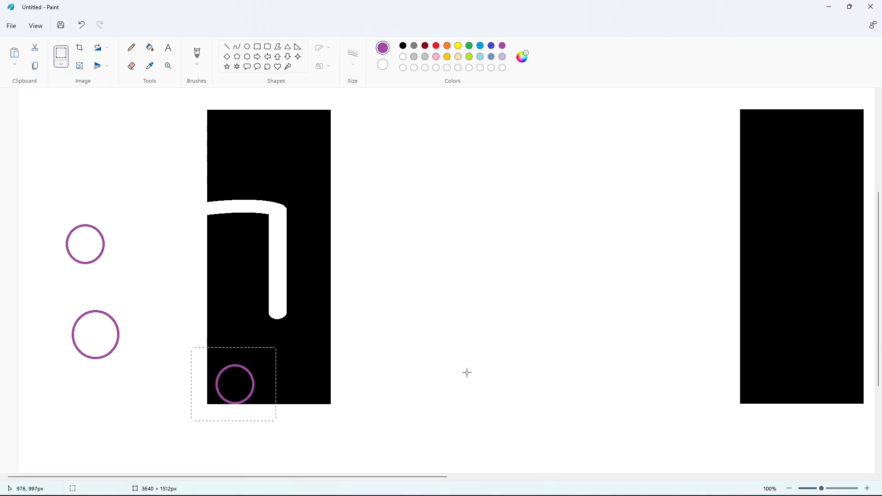
{"action": "left_click", "coordinate": [12, 269]}
- Copy the larger purple circle and place the copy tangent to both edges at the left black rectangle's lower-right corner
{"action": "left_click_drag", "start_coordinate": [35, 288], "coordinate": [151, 396]}
{"action": "key", "text": "ctrl+c"}
{"action": "key", "text": "ctrl+v"}
{"action": "left_click_drag", "start_coordinate": [69, 166], "coordinate": [292, 394]}
{"action": "key", "text": "Right"}
{"action": "key", "text": "Right"}
{"action": "key", "text": "Right"}
{"action": "key", "text": "Right"}
{"action": "key", "text": "Right"}
{"action": "key", "text": "Right"}
- Round both bottom corners by filling the areas outside the circles white and the circle outlines black
{"action": "left_click", "coordinate": [149, 47]}
{"action": "left_click", "coordinate": [402, 56]}
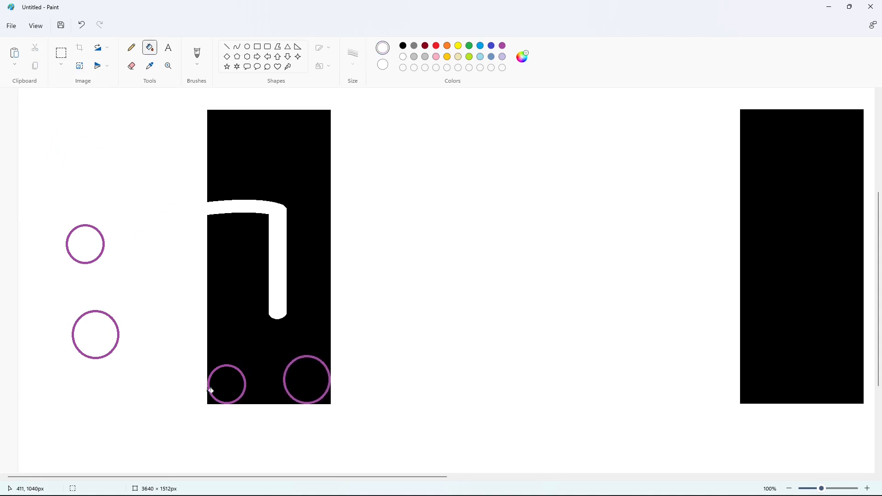
{"action": "left_click", "coordinate": [403, 45]}
{"action": "left_click", "coordinate": [246, 384]}
{"action": "left_click", "coordinate": [287, 369]}
- Draw a third, smaller purple circle outline above and to the left of the black rectangle
{"action": "scroll", "coordinate": [392, 368], "scroll_direction": "up", "scroll_amount": 2}
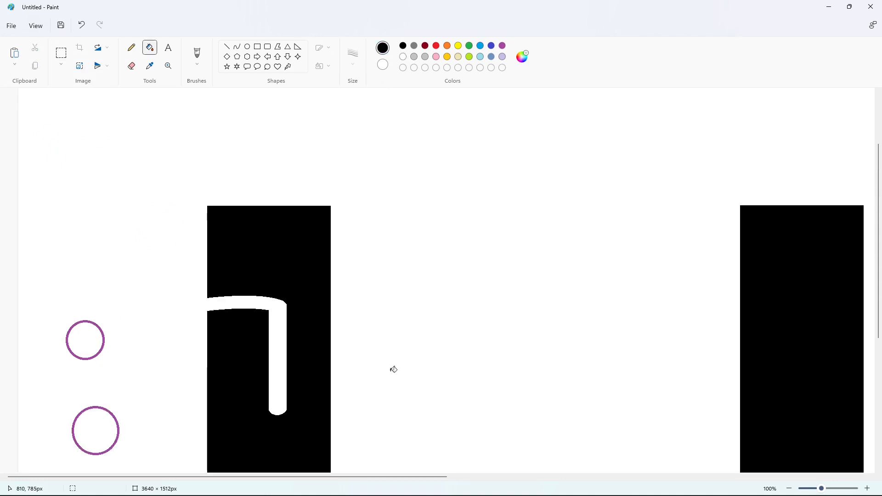
{"action": "scroll", "coordinate": [394, 369], "scroll_direction": "down", "scroll_amount": 2}
{"action": "scroll", "coordinate": [393, 369], "scroll_direction": "up", "scroll_amount": 2}
{"action": "left_click", "coordinate": [247, 47]}
{"action": "left_click", "coordinate": [502, 46]}
{"action": "mouse_move", "coordinate": [216, 215]}
{"action": "left_mouse_down"}
{"action": "mouse_move", "coordinate": [237, 236]}
{"action": "mouse_move", "coordinate": [145, 188]}
{"action": "left_mouse_up"}
- Copy the smallest purple circle and fit the copy into the black rectangle's upper-left corner
{"action": "left_click", "coordinate": [61, 54]}
{"action": "left_click_drag", "start_coordinate": [106, 159], "coordinate": [174, 220]}
{"action": "key", "text": "ctrl+c"}
{"action": "key", "text": "ctrl+v"}
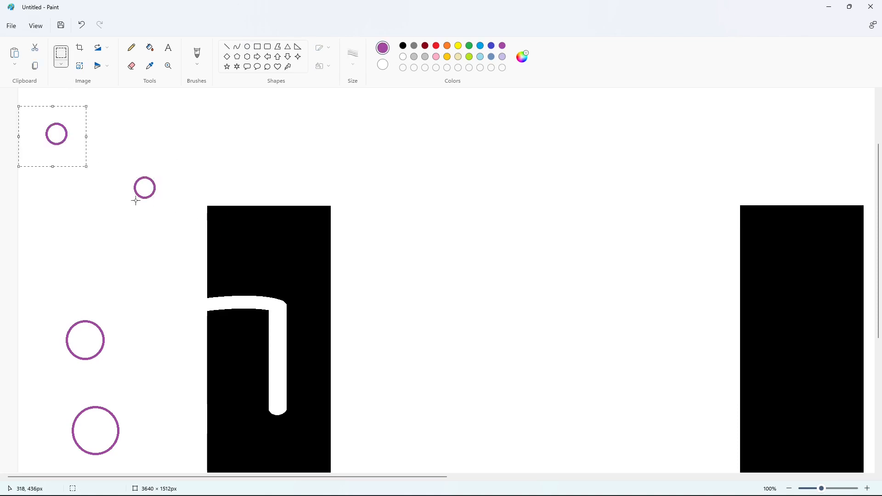
{"action": "left_click_drag", "start_coordinate": [55, 135], "coordinate": [220, 218]}
{"action": "left_click", "coordinate": [308, 187]}
- Paste another copy of the smallest circle and align it inside the black rectangle's upper-right corner
{"action": "key", "text": "ctrl+v"}
{"action": "left_click_drag", "start_coordinate": [56, 135], "coordinate": [320, 228]}
{"action": "key", "text": "Up"}
{"action": "key", "text": "Up"}
{"action": "key", "text": "Up"}
{"action": "key", "text": "Up"}
{"action": "key", "text": "Up"}
{"action": "key", "text": "Up"}
{"action": "key", "text": "Up"}
{"action": "key", "text": "Up"}
{"action": "key", "text": "Up"}
{"action": "key", "text": "Up"}
{"action": "key", "text": "Up"}
{"action": "key", "text": "Up"}
{"action": "key", "text": "Up"}
{"action": "key", "text": "Up"}
{"action": "key", "text": "Up"}
{"action": "key", "text": "Up"}
{"action": "key", "text": "Up"}
{"action": "key", "text": "Up"}
{"action": "key", "text": "Up"}
{"action": "key", "text": "Up"}
{"action": "left_click", "coordinate": [410, 226]}
- Round both top corners by filling the areas outside the circles white and the circle outlines black
{"action": "left_click", "coordinate": [150, 48]}
{"action": "left_click", "coordinate": [403, 56]}
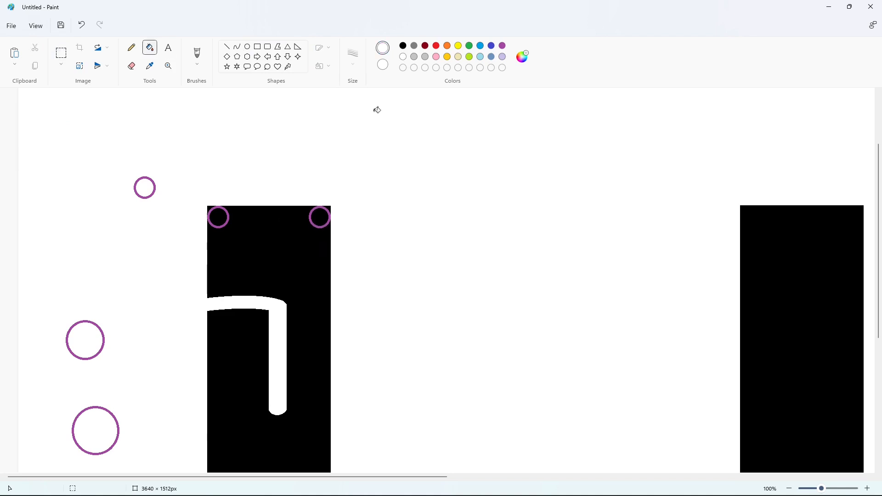
{"action": "left_click", "coordinate": [228, 218]}
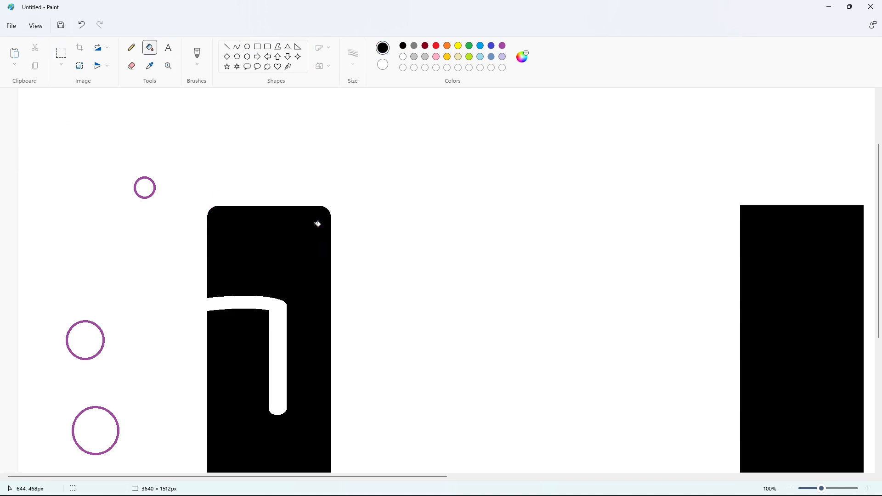
- Round the corner just above the slot's left opening using a pasted small circle, filling outside it white and its outline black
{"action": "key", "text": "ctrl+v"}
{"action": "left_click_drag", "start_coordinate": [46, 134], "coordinate": [209, 286]}
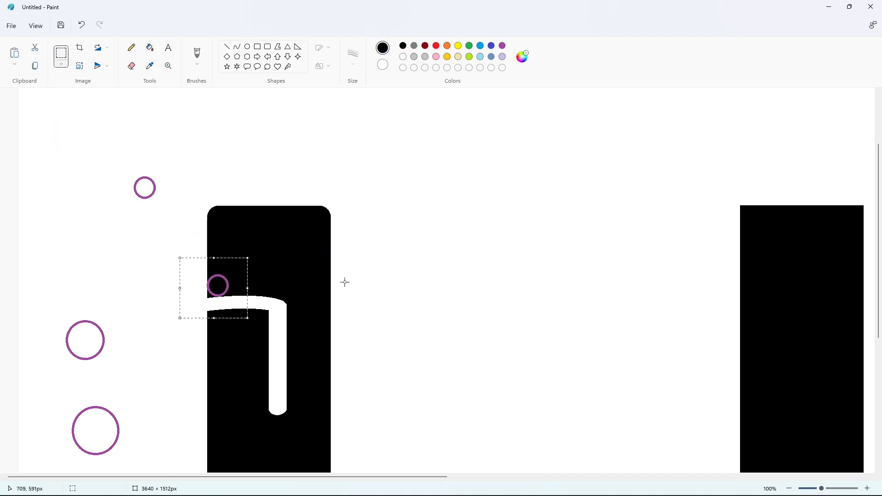
{"action": "left_click", "coordinate": [345, 282]}
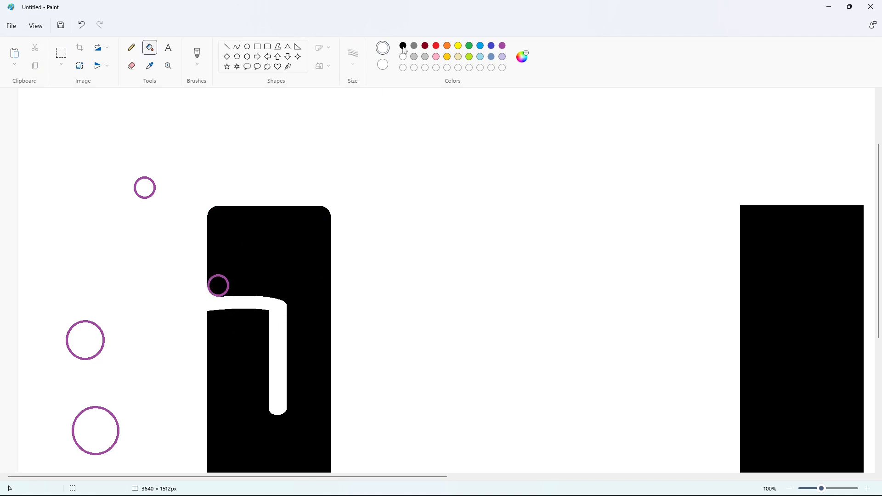
{"action": "left_click", "coordinate": [402, 45]}
{"action": "left_click", "coordinate": [228, 285]}
- Paste a copy of the small purple circle and fit it into the upper-right corner of the black area enclosed by the hooked slot
{"action": "scroll", "coordinate": [513, 317], "scroll_direction": "down", "scroll_amount": 2}
{"action": "key", "text": "ctrl+v"}
{"action": "left_click_drag", "start_coordinate": [34, 138], "coordinate": [229, 234]}
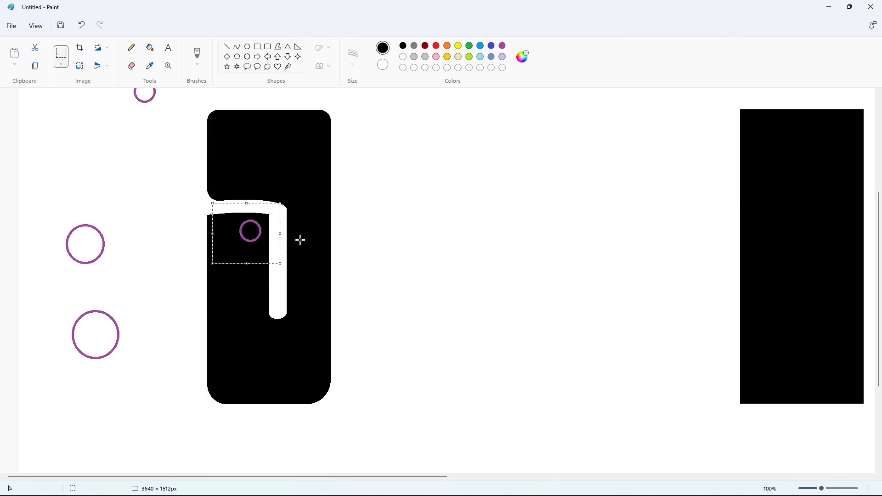
{"action": "key", "text": "Right"}
{"action": "key", "text": "Right"}
{"action": "key", "text": "Right"}
{"action": "key", "text": "Right"}
{"action": "key", "text": "Right"}
{"action": "key", "text": "Right"}
{"action": "key", "text": "Right"}
{"action": "key", "text": "Right"}
{"action": "key", "text": "Right"}
{"action": "key", "text": "Right"}
{"action": "key", "text": "Right"}
{"action": "key", "text": "Right"}
{"action": "key", "text": "Right"}
{"action": "key", "text": "Right"}
{"action": "key", "text": "Right"}
{"action": "key", "text": "Up"}
{"action": "key", "text": "Up"}
{"action": "key", "text": "Up"}
{"action": "key", "text": "Up"}
{"action": "key", "text": "Up"}
{"action": "key", "text": "Up"}
{"action": "key", "text": "Up"}
{"action": "key", "text": "Up"}
{"action": "key", "text": "Up"}
{"action": "key", "text": "Up"}
{"action": "key", "text": "Up"}
{"action": "key", "text": "Up"}
{"action": "key", "text": "Up"}
- Paste another small purple circle and align it inside the black corner just below the slot's left opening
{"action": "key", "text": "ctrl+v"}
{"action": "left_click_drag", "start_coordinate": [55, 137], "coordinate": [216, 232]}
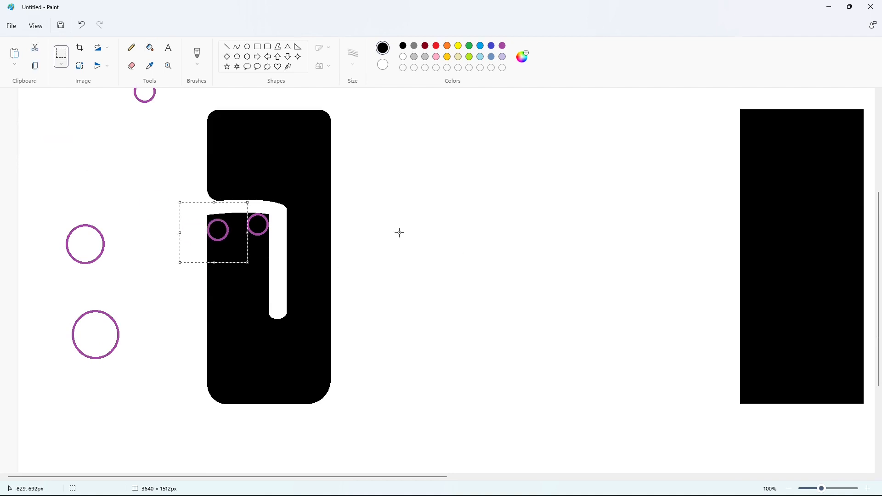
{"action": "key", "text": "Up"}
{"action": "key", "text": "Up"}
{"action": "key", "text": "Up"}
{"action": "key", "text": "Up"}
{"action": "key", "text": "Up"}
{"action": "key", "text": "Up"}
{"action": "key", "text": "Up"}
{"action": "key", "text": "Up"}
{"action": "key", "text": "Up"}
{"action": "key", "text": "Up"}
{"action": "key", "text": "Up"}
- Round both corners below the slot by filling the areas outside the circles white and the circle outlines black
{"action": "left_click", "coordinate": [149, 47]}
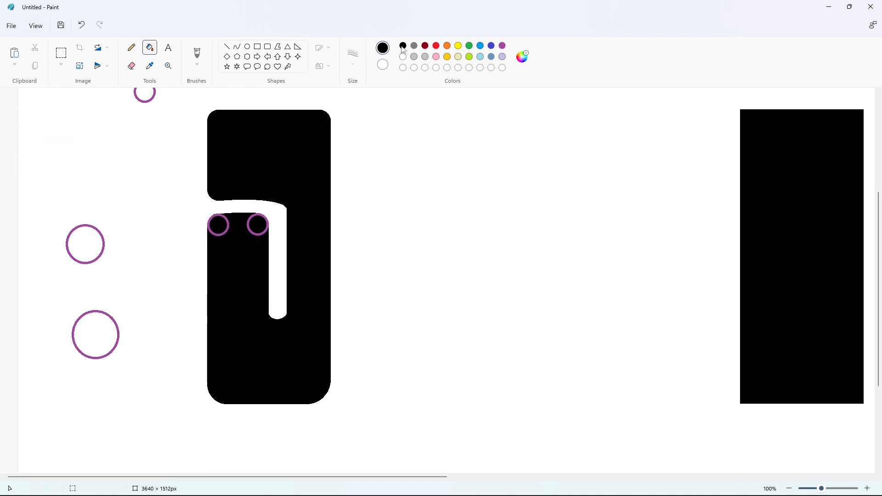
{"action": "left_click", "coordinate": [251, 219]}
{"action": "left_click", "coordinate": [229, 225]}
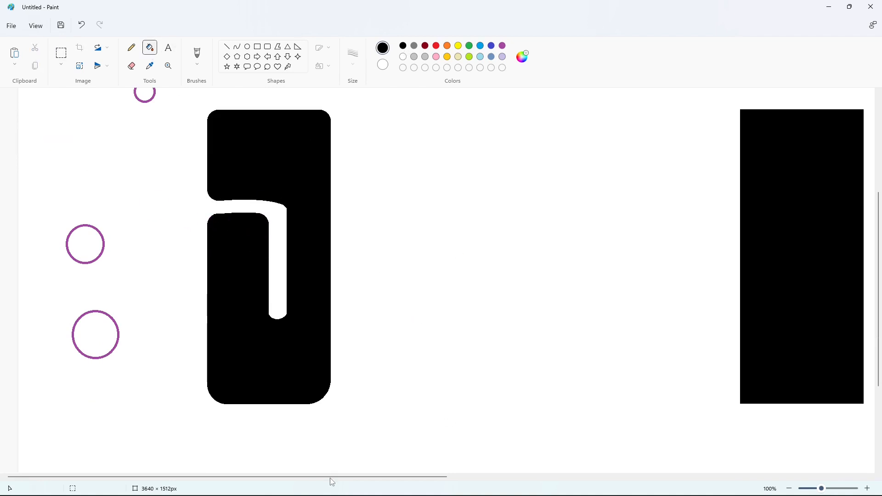
- Copy the plain black rectangle and place the copy between it and the finished slotted shape
{"action": "left_click_drag", "start_coordinate": [330, 478], "coordinate": [479, 478]}
{"action": "left_click", "coordinate": [61, 53]}
{"action": "left_click_drag", "start_coordinate": [344, 95], "coordinate": [770, 441]}
{"action": "key", "text": "ctrl+c"}
{"action": "key", "text": "ctrl+v"}
{"action": "left_click_drag", "start_coordinate": [260, 244], "coordinate": [283, 261]}
{"action": "left_click", "coordinate": [716, 278]}
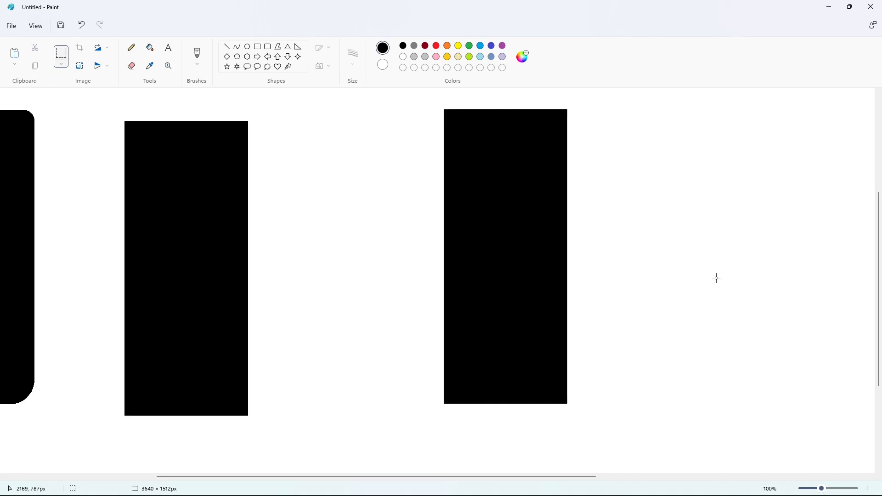
- Draw a slightly arched white curve, about 206 × 19 px, across the copied rectangle's upper part and past its right edge
{"action": "left_click_drag", "start_coordinate": [436, 478], "coordinate": [385, 478]}
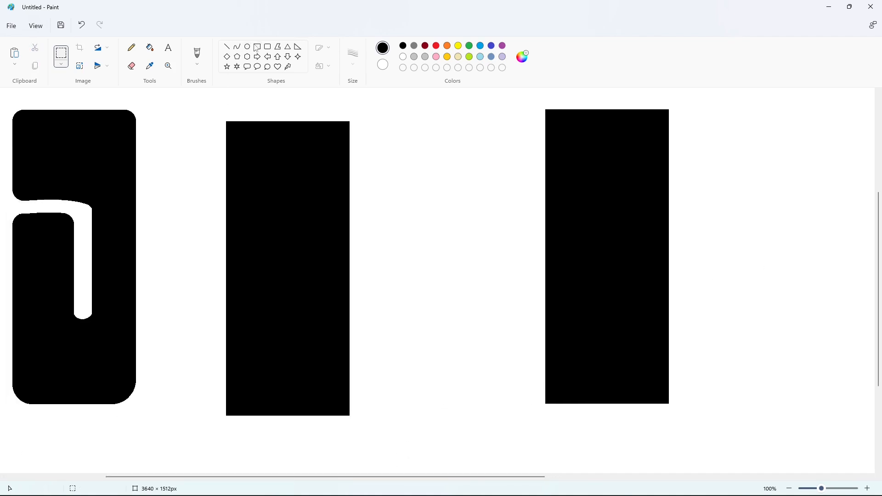
{"action": "left_click", "coordinate": [237, 48]}
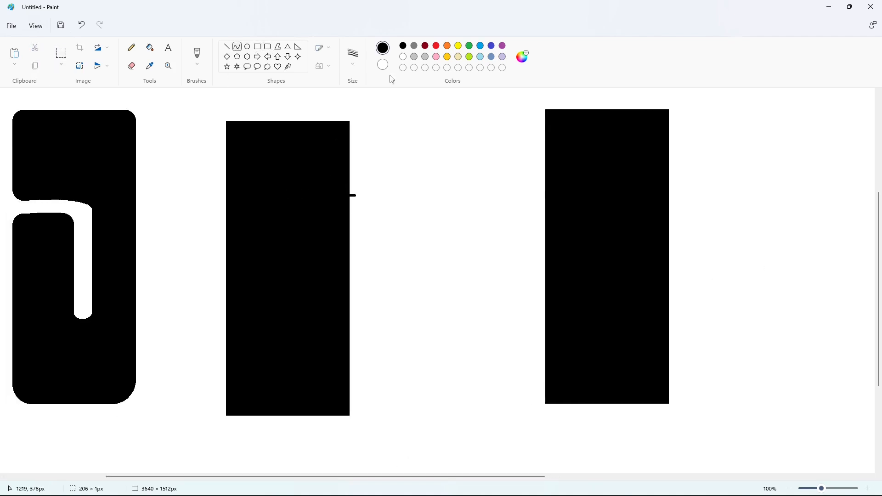
{"action": "left_click", "coordinate": [403, 56]}
{"action": "left_click_drag", "start_coordinate": [334, 195], "coordinate": [299, 187]}
{"action": "key", "text": "Down"}
{"action": "key", "text": "Down"}
{"action": "key", "text": "Down"}
{"action": "key", "text": "Down"}
{"action": "key", "text": "Down"}
{"action": "key", "text": "Down"}
{"action": "key", "text": "Down"}
{"action": "key", "text": "Down"}
{"action": "key", "text": "Down"}
{"action": "key", "text": "Down"}
{"action": "key", "text": "Down"}
{"action": "key", "text": "Down"}
{"action": "key", "text": "Down"}
{"action": "key", "text": "Down"}
{"action": "key", "text": "Down"}
{"action": "key", "text": "Down"}
{"action": "key", "text": "Down"}
{"action": "key", "text": "Down"}
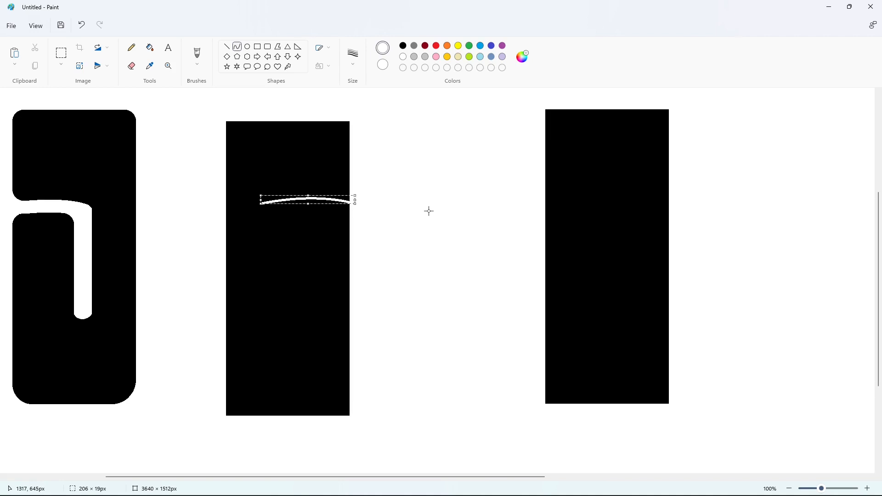
- Thicken the white curve into a wide slot and shift it slightly to the right
{"action": "key", "text": "ctrl+plus"}
{"action": "key", "text": "ctrl+plus"}
{"action": "key", "text": "ctrl+plus"}
{"action": "key", "text": "ctrl+plus"}
{"action": "key", "text": "ctrl+plus"}
{"action": "key", "text": "ctrl+plus"}
{"action": "key", "text": "ctrl+plus"}
{"action": "key", "text": "ctrl+plus"}
{"action": "key", "text": "ctrl+plus"}
{"action": "key", "text": "ctrl+plus"}
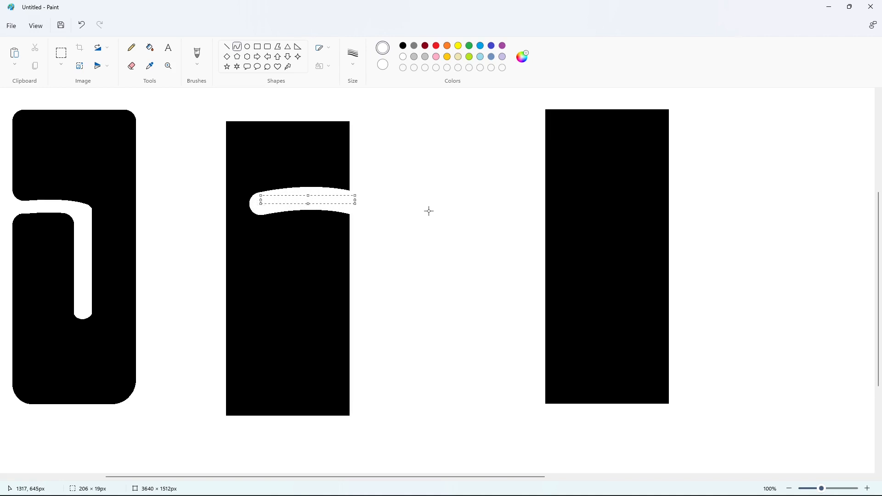
{"action": "key", "text": "Right"}
{"action": "key", "text": "Right"}
{"action": "key", "text": "Right"}
{"action": "key", "text": "Right"}
{"action": "key", "text": "Right"}
{"action": "key", "text": "Right"}
{"action": "key", "text": "Right"}
{"action": "key", "text": "Right"}
{"action": "key", "text": "Right"}
{"action": "key", "text": "Right"}
{"action": "key", "text": "Right"}
{"action": "key", "text": "Right"}
{"action": "key", "text": "Right"}
{"action": "key", "text": "Right"}
{"action": "key", "text": "Right"}
{"action": "key", "text": "Right"}
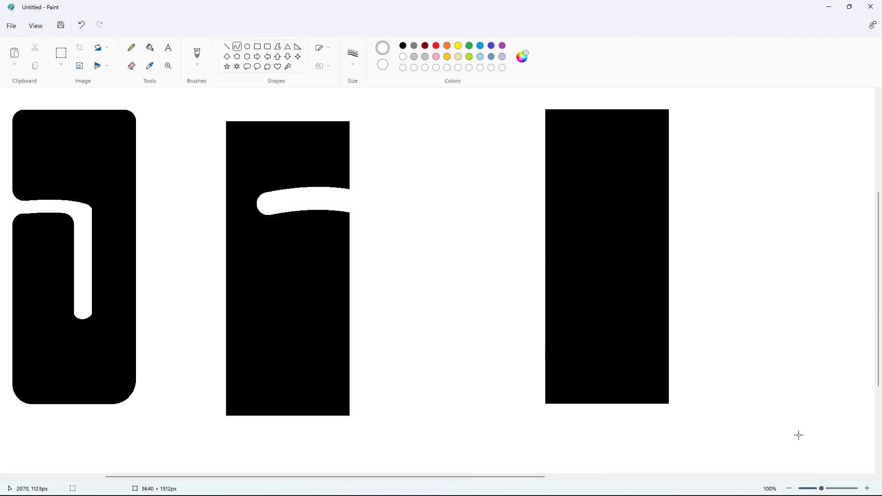
- Flatten the curved slot's rounded left end with a short vertical black line positioned over it
{"action": "left_click_drag", "start_coordinate": [262, 182], "coordinate": [262, 224]}
{"action": "key", "text": "Left"}
{"action": "key", "text": "Left"}
{"action": "key", "text": "Left"}
{"action": "key", "text": "Left"}
{"action": "key", "text": "Left"}
{"action": "key", "text": "Left"}
{"action": "key", "text": "Left"}
{"action": "key", "text": "Left"}
{"action": "key", "text": "Left"}
{"action": "key", "text": "Left"}
{"action": "key", "text": "Left"}
{"action": "key", "text": "Left"}
{"action": "key", "text": "Left"}
{"action": "key", "text": "Left"}
{"action": "key", "text": "Left"}
{"action": "key", "text": "Left"}
{"action": "key", "text": "Left"}
{"action": "key", "text": "Left"}
{"action": "key", "text": "Left"}
{"action": "key", "text": "Left"}
{"action": "key", "text": "Right"}
{"action": "key", "text": "Right"}
{"action": "key", "text": "Right"}
{"action": "key", "text": "Right"}
{"action": "key", "text": "Right"}
{"action": "key", "text": "Right"}
{"action": "key", "text": "Right"}
{"action": "key", "text": "Right"}
{"action": "key", "text": "Right"}
{"action": "key", "text": "Right"}
{"action": "key", "text": "Right"}
{"action": "key", "text": "Right"}
{"action": "key", "text": "Right"}
{"action": "key", "text": "Right"}
{"action": "key", "text": "Right"}
{"action": "key", "text": "Right"}
{"action": "key", "text": "Right"}
{"action": "key", "text": "Right"}
{"action": "key", "text": "Right"}
{"action": "key", "text": "Right"}
- Fill the white background and slot red, copy the area around the curved slot, and undo the red fill
{"action": "left_click", "coordinate": [151, 48]}
{"action": "left_click", "coordinate": [434, 181]}
{"action": "key", "text": "s"}
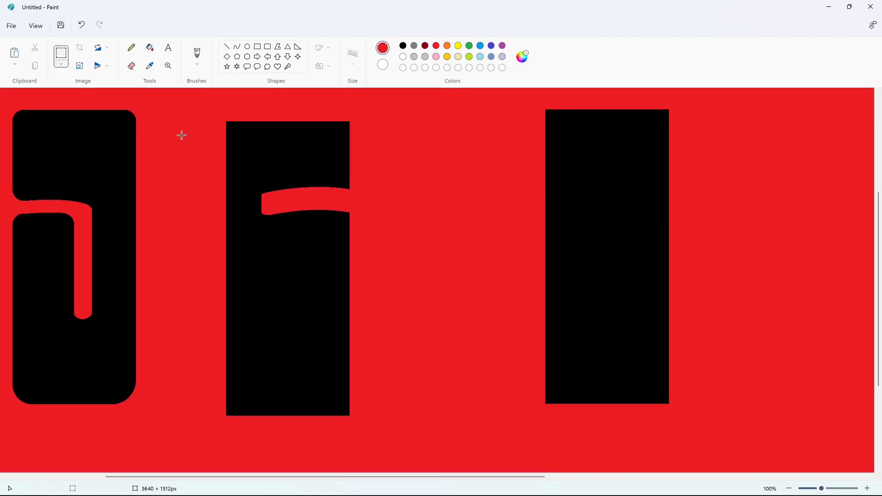
{"action": "left_click_drag", "start_coordinate": [398, 256], "coordinate": [398, 257]}
{"action": "key", "text": "ctrl+c"}
{"action": "key", "text": "ctrl+z"}
- Paste the copied red slot piece between the two black rectangles and flip it vertically
{"action": "key", "text": "ctrl+v"}
{"action": "left_click_drag", "start_coordinate": [104, 142], "coordinate": [463, 247]}
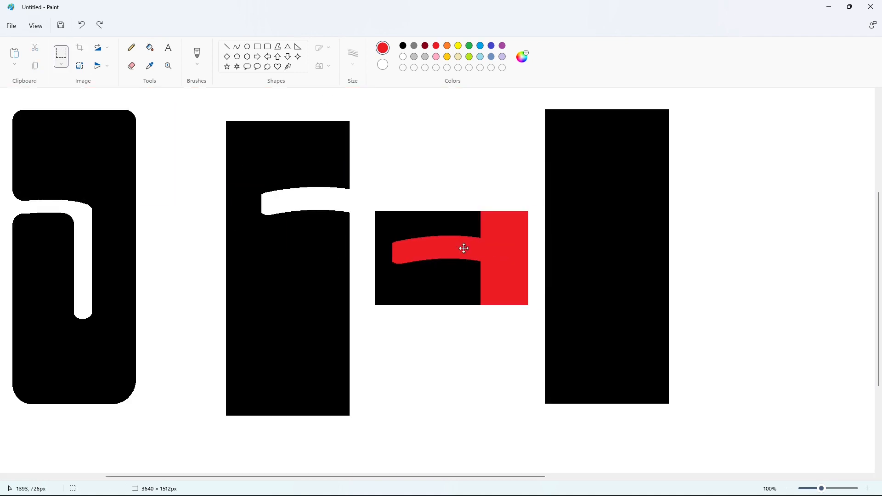
{"action": "left_click", "coordinate": [98, 68]}
{"action": "left_click", "coordinate": [103, 78]}
{"action": "left_click", "coordinate": [481, 173]}
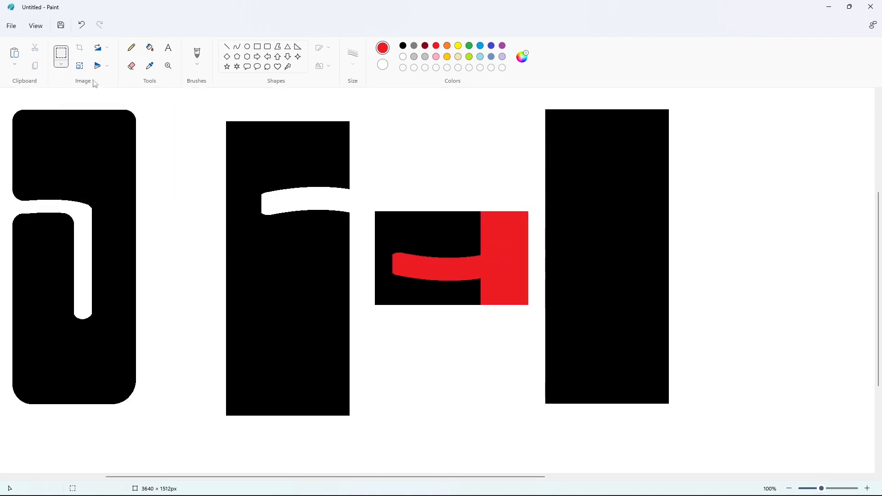
- Fill the black background of the flipped red slot piece white
{"action": "left_click", "coordinate": [149, 48]}
{"action": "left_click", "coordinate": [403, 56]}
{"action": "left_click", "coordinate": [414, 230]}
- Place a copy of the red slot piece in the lower half of the slotted black rectangle and fill the red shapes white
{"action": "key", "text": "s"}
{"action": "left_click_drag", "start_coordinate": [376, 184], "coordinate": [537, 348]}
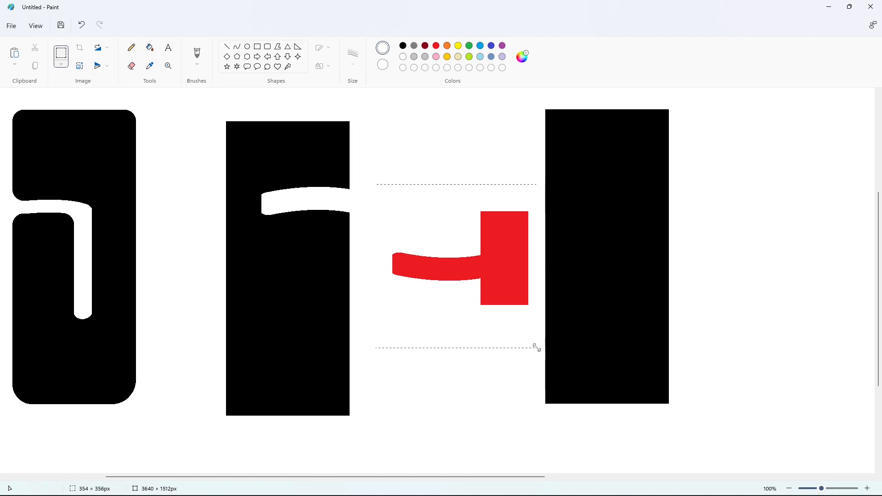
{"action": "key", "text": "ctrl+c"}
{"action": "key", "text": "ctrl+v"}
{"action": "left_click_drag", "start_coordinate": [140, 189], "coordinate": [543, 421]}
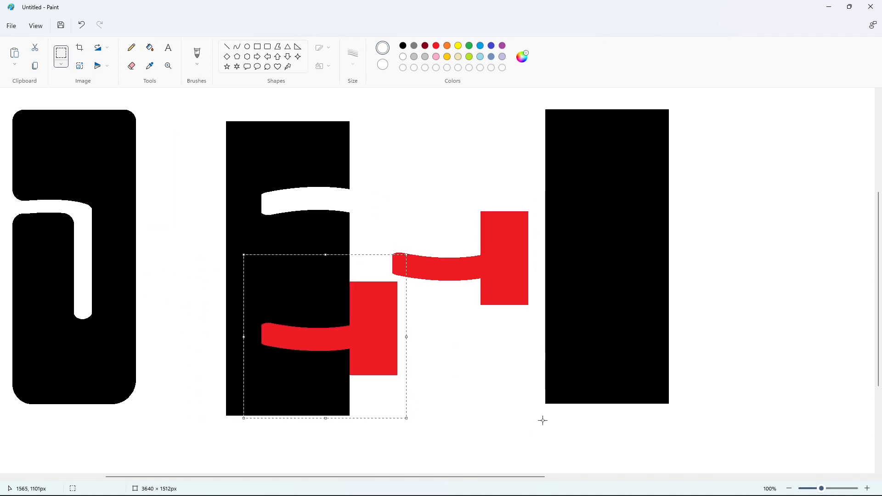
{"action": "key", "text": "Up"}
{"action": "key", "text": "Up"}
{"action": "key", "text": "Up"}
{"action": "key", "text": "Up"}
{"action": "key", "text": "Up"}
{"action": "key", "text": "Up"}
{"action": "key", "text": "Up"}
{"action": "key", "text": "Up"}
{"action": "key", "text": "Up"}
{"action": "key", "text": "Up"}
{"action": "key", "text": "Up"}
{"action": "key", "text": "Up"}
{"action": "key", "text": "Up"}
{"action": "key", "text": "Up"}
{"action": "key", "text": "Up"}
{"action": "key", "text": "Up"}
{"action": "key", "text": "Up"}
{"action": "key", "text": "Up"}
{"action": "key", "text": "Up"}
{"action": "key", "text": "Up"}
{"action": "left_click", "coordinate": [150, 47]}
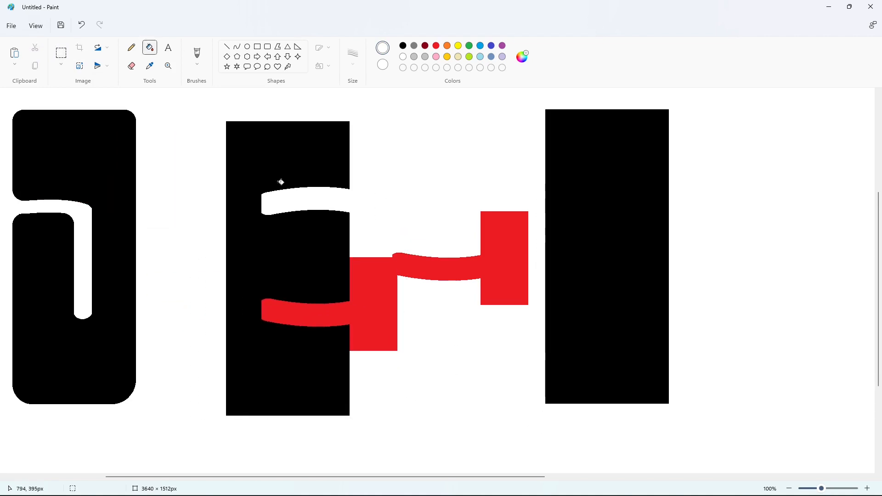
{"action": "left_click", "coordinate": [390, 296]}
- Copy the smallest purple guide circle from the area beside the first rounded shape
{"action": "left_click_drag", "start_coordinate": [336, 481], "coordinate": [240, 481]}
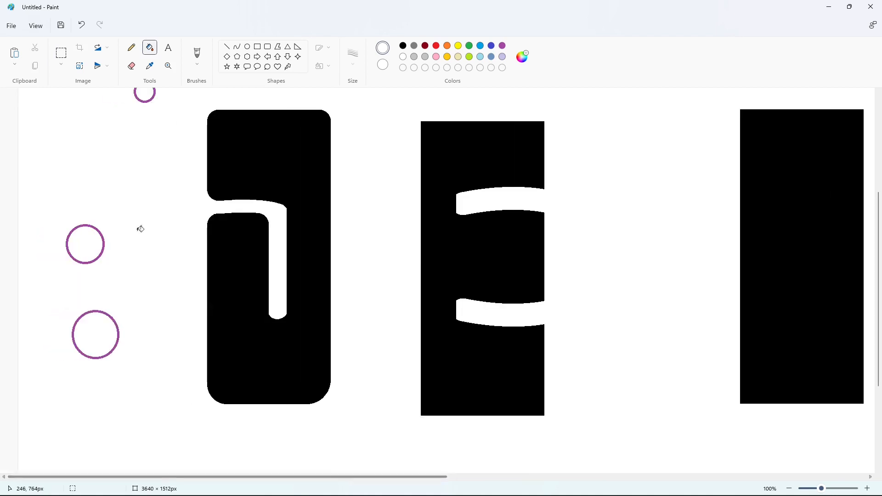
{"action": "scroll", "coordinate": [138, 228], "scroll_direction": "up", "scroll_amount": 2}
{"action": "left_click", "coordinate": [61, 53]}
{"action": "left_click_drag", "start_coordinate": [111, 156], "coordinate": [173, 220]}
{"action": "key", "text": "ctrl+c"}
- Paste the small purple guide circle and align it inside the top-left corner of the slotted black rectangle
{"action": "left_click_drag", "start_coordinate": [365, 478], "coordinate": [453, 481]}
{"action": "scroll", "coordinate": [345, 300], "scroll_direction": "down", "scroll_amount": 2}
{"action": "key", "text": "ctrl+v"}
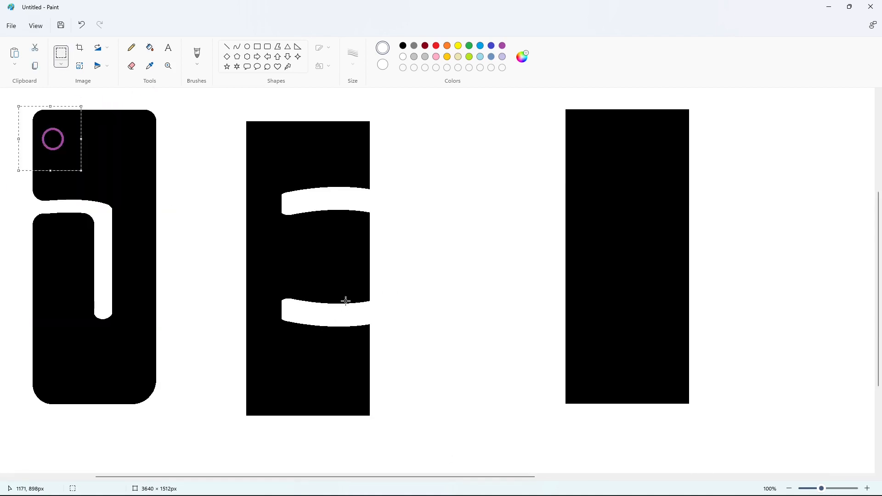
{"action": "left_click_drag", "start_coordinate": [57, 143], "coordinate": [269, 142]}
{"action": "key", "text": "Up"}
{"action": "key", "text": "Up"}
{"action": "key", "text": "Up"}
{"action": "key", "text": "Up"}
{"action": "key", "text": "Up"}
{"action": "key", "text": "Up"}
{"action": "key", "text": "Up"}
{"action": "key", "text": "Up"}
{"action": "key", "text": "Up"}
{"action": "key", "text": "Up"}
{"action": "key", "text": "Up"}
{"action": "key", "text": "Up"}
{"action": "key", "text": "Up"}
{"action": "key", "text": "Up"}
{"action": "key", "text": "Up"}
{"action": "key", "text": "Up"}
{"action": "key", "text": "Left"}
{"action": "key", "text": "Left"}
{"action": "key", "text": "Left"}
{"action": "key", "text": "Left"}
{"action": "key", "text": "Left"}
{"action": "key", "text": "Left"}
{"action": "key", "text": "Left"}
{"action": "key", "text": "Left"}
{"action": "key", "text": "Left"}
{"action": "key", "text": "Left"}
{"action": "key", "text": "Left"}
{"action": "key", "text": "Left"}
{"action": "key", "text": "Left"}
{"action": "key", "text": "Left"}
{"action": "key", "text": "Left"}
{"action": "key", "text": "Left"}
{"action": "key", "text": "Left"}
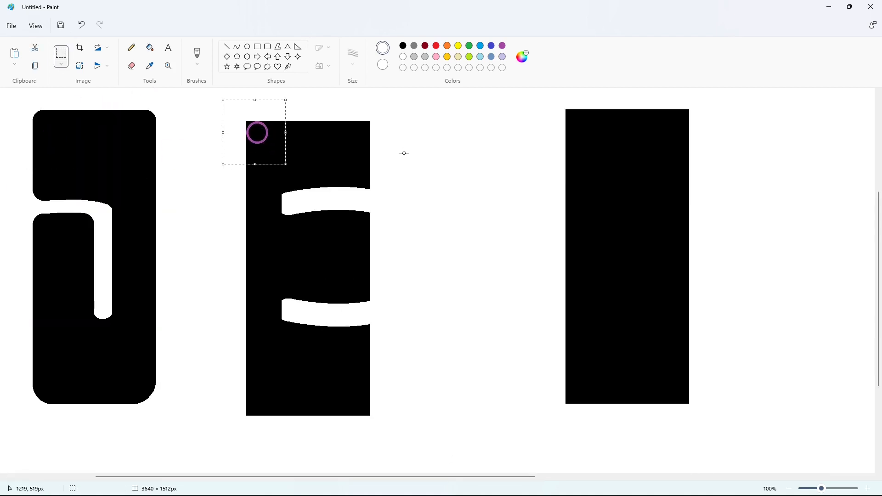
- Paste a second small guide circle and align it inside the top-right corner of the slotted rectangle
{"action": "key", "text": "ctrl+v"}
{"action": "left_click_drag", "start_coordinate": [54, 138], "coordinate": [353, 141]}
{"action": "key", "text": "Up"}
{"action": "key", "text": "Up"}
{"action": "key", "text": "Up"}
{"action": "key", "text": "Up"}
{"action": "key", "text": "Up"}
{"action": "key", "text": "Up"}
{"action": "key", "text": "Up"}
{"action": "key", "text": "Up"}
{"action": "key", "text": "Up"}
{"action": "key", "text": "Up"}
{"action": "key", "text": "Up"}
{"action": "key", "text": "Up"}
{"action": "key", "text": "Right"}
{"action": "key", "text": "Right"}
{"action": "key", "text": "Right"}
{"action": "key", "text": "Right"}
{"action": "key", "text": "Right"}
{"action": "key", "text": "Right"}
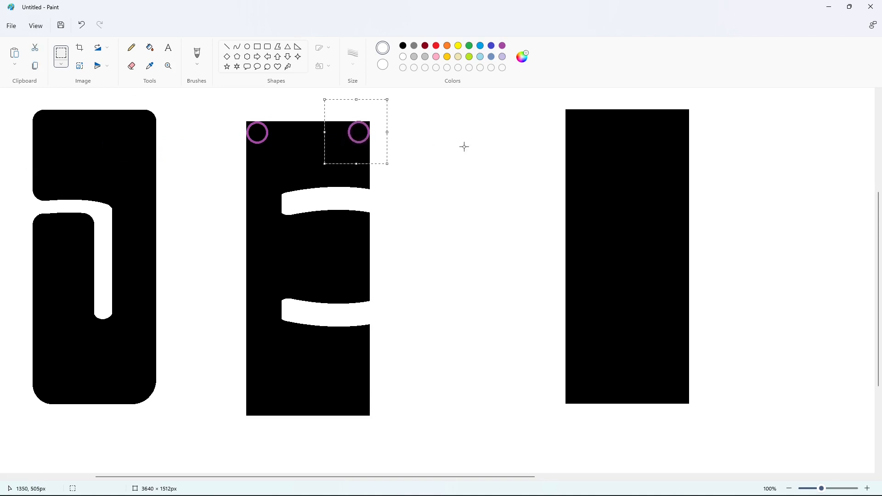
- Paste a third small guide circle and align it inside the bottom-left corner of the slotted rectangle
{"action": "key", "text": "ctrl+v"}
{"action": "left_click_drag", "start_coordinate": [53, 138], "coordinate": [267, 394]}
{"action": "key", "text": "Down"}
{"action": "key", "text": "Down"}
{"action": "key", "text": "Down"}
{"action": "key", "text": "Down"}
{"action": "key", "text": "Down"}
{"action": "key", "text": "Down"}
{"action": "key", "text": "Down"}
{"action": "key", "text": "Down"}
{"action": "key", "text": "Down"}
{"action": "key", "text": "Down"}
{"action": "key", "text": "Down"}
{"action": "key", "text": "Down"}
{"action": "key", "text": "Down"}
{"action": "key", "text": "Down"}
{"action": "key", "text": "Down"}
{"action": "key", "text": "Down"}
{"action": "key", "text": "Down"}
{"action": "key", "text": "Down"}
{"action": "key", "text": "Down"}
{"action": "key", "text": "Down"}
{"action": "key", "text": "Left"}
{"action": "key", "text": "Left"}
{"action": "key", "text": "Left"}
{"action": "key", "text": "Left"}
{"action": "key", "text": "Left"}
{"action": "key", "text": "Left"}
{"action": "key", "text": "Left"}
{"action": "key", "text": "Left"}
{"action": "key", "text": "Left"}
{"action": "key", "text": "Left"}
{"action": "key", "text": "Left"}
{"action": "key", "text": "Left"}
{"action": "key", "text": "Left"}
{"action": "key", "text": "Left"}
{"action": "key", "text": "Left"}
{"action": "key", "text": "Left"}
{"action": "key", "text": "Left"}
{"action": "key", "text": "Left"}
{"action": "key", "text": "Left"}
{"action": "key", "text": "Left"}
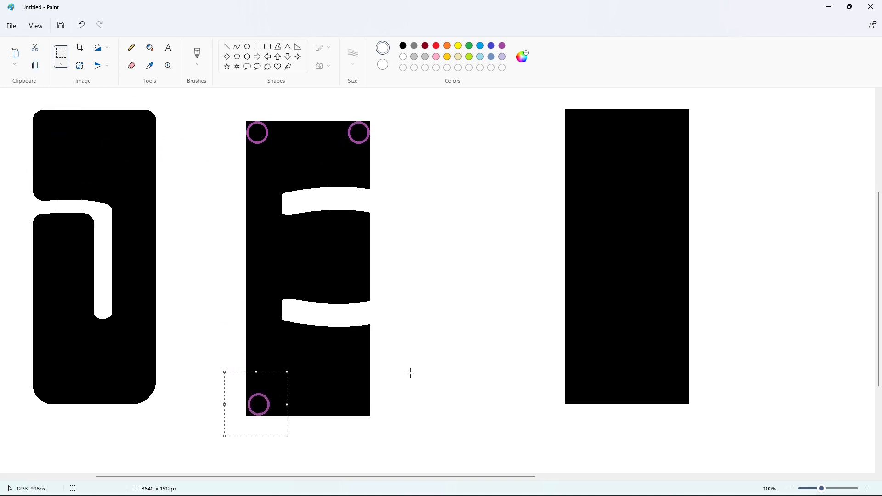
{"action": "key", "text": "Down"}
{"action": "key", "text": "Down"}
{"action": "left_click", "coordinate": [411, 372]}
- Paste a fourth small purple guide circle and align it inside the bottom-right corner of the slotted black rectangle
{"action": "key", "text": "ctrl+v"}
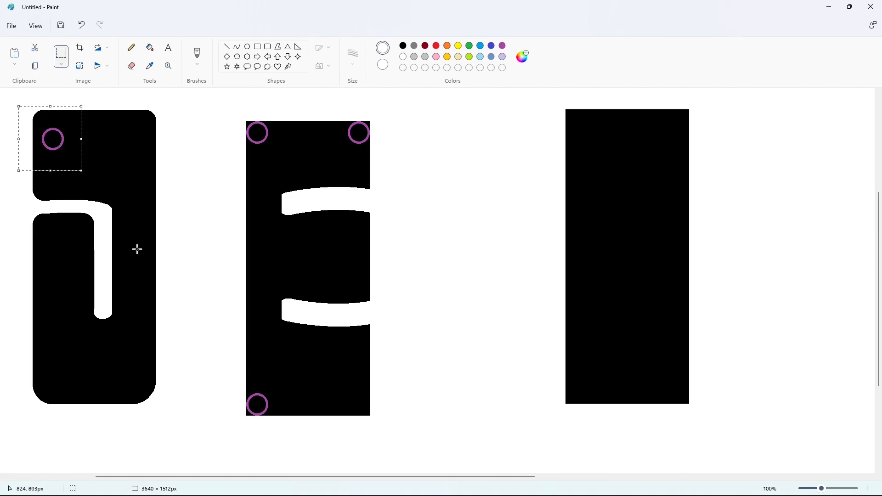
{"action": "left_click_drag", "start_coordinate": [54, 139], "coordinate": [347, 385]}
{"action": "key", "text": "Down"}
{"action": "key", "text": "Down"}
{"action": "key", "text": "Down"}
{"action": "key", "text": "Down"}
{"action": "key", "text": "Down"}
{"action": "key", "text": "Down"}
{"action": "key", "text": "Down"}
{"action": "key", "text": "Down"}
{"action": "key", "text": "Down"}
{"action": "key", "text": "Down"}
{"action": "key", "text": "Down"}
{"action": "key", "text": "Down"}
{"action": "key", "text": "Down"}
{"action": "key", "text": "Down"}
{"action": "key", "text": "Down"}
{"action": "key", "text": "Down"}
{"action": "key", "text": "Down"}
{"action": "key", "text": "Down"}
{"action": "key", "text": "Down"}
{"action": "key", "text": "Down"}
{"action": "key", "text": "Right"}
{"action": "key", "text": "Right"}
{"action": "key", "text": "Right"}
{"action": "key", "text": "Right"}
{"action": "key", "text": "Right"}
{"action": "key", "text": "Right"}
{"action": "key", "text": "Right"}
{"action": "key", "text": "Right"}
{"action": "key", "text": "Right"}
{"action": "key", "text": "Right"}
{"action": "key", "text": "Right"}
{"action": "key", "text": "Right"}
{"action": "key", "text": "Right"}
{"action": "key", "text": "Right"}
{"action": "key", "text": "Right"}
{"action": "key", "text": "Right"}
{"action": "key", "text": "Right"}
{"action": "key", "text": "Right"}
{"action": "key", "text": "Right"}
{"action": "key", "text": "Right"}
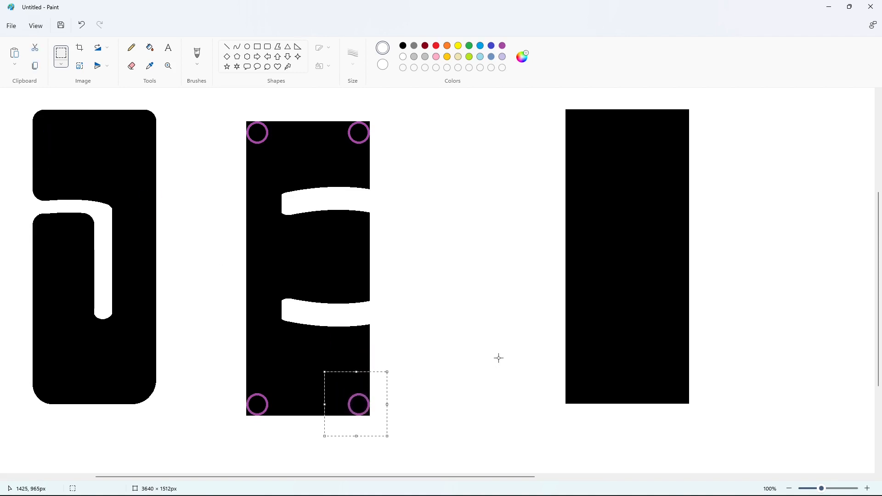
{"action": "left_click", "coordinate": [499, 358]}
- Paste another small guide circle and align it against the rectangle's right edge, just below the lower white slot
{"action": "key", "text": "ctrl+v"}
{"action": "left_click_drag", "start_coordinate": [54, 138], "coordinate": [347, 352]}
{"action": "key", "text": "Right"}
{"action": "key", "text": "Right"}
{"action": "key", "text": "Right"}
{"action": "key", "text": "Right"}
{"action": "key", "text": "Right"}
{"action": "key", "text": "Right"}
{"action": "key", "text": "Right"}
{"action": "key", "text": "Right"}
{"action": "key", "text": "Right"}
{"action": "key", "text": "Right"}
{"action": "key", "text": "Right"}
{"action": "key", "text": "Right"}
{"action": "key", "text": "Right"}
{"action": "key", "text": "Right"}
{"action": "key", "text": "Right"}
{"action": "key", "text": "Right"}
{"action": "key", "text": "Right"}
{"action": "key", "text": "Right"}
{"action": "key", "text": "Right"}
{"action": "key", "text": "Right"}
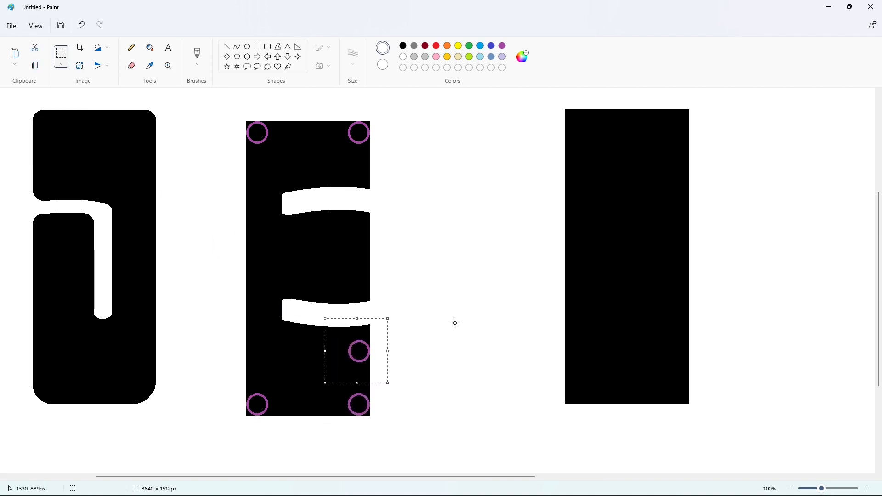
{"action": "key", "text": "Up"}
{"action": "key", "text": "Up"}
{"action": "key", "text": "Up"}
{"action": "key", "text": "Up"}
{"action": "key", "text": "Up"}
{"action": "key", "text": "Up"}
{"action": "key", "text": "Up"}
{"action": "key", "text": "Up"}
{"action": "key", "text": "Up"}
{"action": "key", "text": "Up"}
{"action": "key", "text": "Up"}
{"action": "key", "text": "Up"}
{"action": "key", "text": "Up"}
{"action": "key", "text": "Up"}
{"action": "key", "text": "Up"}
{"action": "key", "text": "Up"}
{"action": "key", "text": "Up"}
{"action": "key", "text": "Up"}
{"action": "key", "text": "Up"}
{"action": "key", "text": "Up"}
{"action": "left_click", "coordinate": [455, 323]}
- Paste another small guide circle and align it against the rectangle's right edge, just above the lower white slot
{"action": "key", "text": "ctrl+v"}
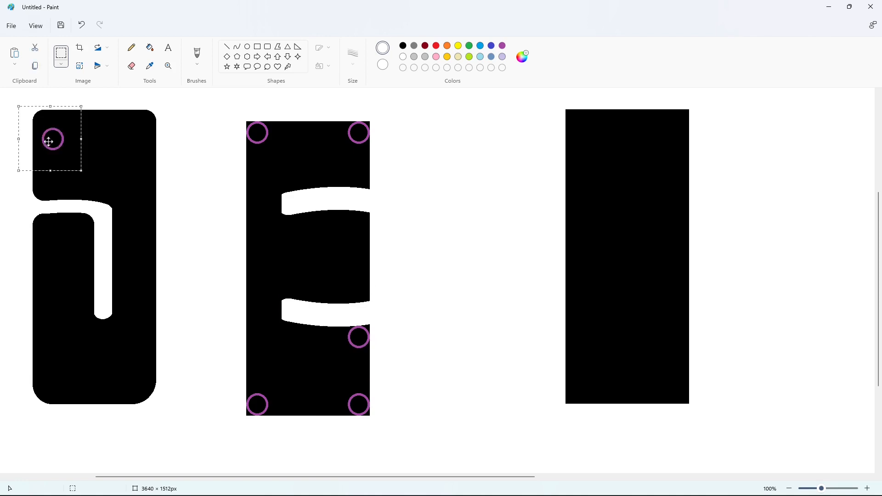
{"action": "left_click_drag", "start_coordinate": [53, 139], "coordinate": [357, 279]}
{"action": "key", "text": "Down"}
{"action": "key", "text": "Down"}
{"action": "key", "text": "Down"}
{"action": "key", "text": "Down"}
{"action": "key", "text": "Down"}
{"action": "key", "text": "Down"}
{"action": "key", "text": "Down"}
{"action": "key", "text": "Down"}
{"action": "key", "text": "Down"}
{"action": "key", "text": "Down"}
{"action": "key", "text": "Down"}
{"action": "key", "text": "Down"}
{"action": "key", "text": "Down"}
{"action": "key", "text": "Down"}
{"action": "key", "text": "Down"}
{"action": "key", "text": "Down"}
{"action": "key", "text": "Down"}
{"action": "key", "text": "Down"}
{"action": "key", "text": "Down"}
{"action": "key", "text": "Down"}
{"action": "left_click", "coordinate": [427, 279]}
- Paste another small guide circle and align it against the rectangle's right edge, just below the upper white slot
{"action": "key", "text": "ctrl+v"}
{"action": "left_click_drag", "start_coordinate": [71, 144], "coordinate": [373, 237]}
{"action": "key", "text": "Right"}
{"action": "key", "text": "Right"}
{"action": "key", "text": "Right"}
{"action": "key", "text": "Right"}
{"action": "key", "text": "Right"}
{"action": "key", "text": "Right"}
{"action": "key", "text": "Right"}
{"action": "key", "text": "Right"}
{"action": "key", "text": "Up"}
{"action": "key", "text": "Up"}
{"action": "key", "text": "Up"}
{"action": "key", "text": "Up"}
{"action": "key", "text": "Up"}
{"action": "key", "text": "Up"}
{"action": "key", "text": "Up"}
{"action": "key", "text": "Up"}
{"action": "key", "text": "Up"}
{"action": "key", "text": "Up"}
{"action": "key", "text": "Up"}
{"action": "key", "text": "Up"}
{"action": "key", "text": "Up"}
{"action": "key", "text": "Up"}
{"action": "key", "text": "Up"}
{"action": "key", "text": "Up"}
{"action": "key", "text": "Up"}
{"action": "key", "text": "Up"}
{"action": "key", "text": "Up"}
{"action": "key", "text": "Up"}
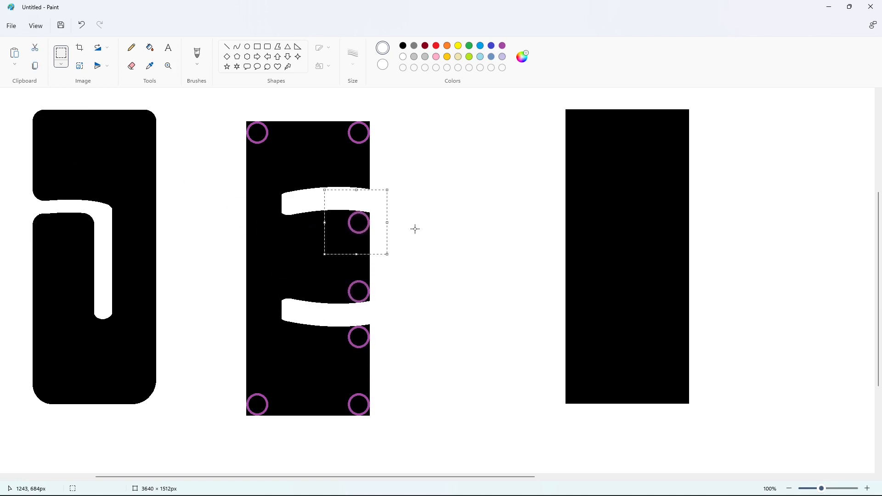
- Paste another small guide circle and align it against the rectangle's right edge, just above the upper white slot
{"action": "left_click", "coordinate": [414, 228]}
{"action": "key", "text": "ctrl+v"}
{"action": "left_click_drag", "start_coordinate": [56, 141], "coordinate": [361, 172]}
{"action": "key", "text": "Right"}
{"action": "key", "text": "Right"}
{"action": "key", "text": "Right"}
{"action": "key", "text": "Right"}
{"action": "key", "text": "Right"}
{"action": "key", "text": "Right"}
{"action": "key", "text": "Down"}
{"action": "key", "text": "Down"}
{"action": "key", "text": "Down"}
{"action": "key", "text": "Down"}
{"action": "key", "text": "Down"}
{"action": "key", "text": "Down"}
{"action": "key", "text": "Down"}
{"action": "key", "text": "Down"}
{"action": "key", "text": "Down"}
{"action": "key", "text": "Down"}
{"action": "key", "text": "Down"}
{"action": "key", "text": "Down"}
{"action": "key", "text": "Down"}
{"action": "key", "text": "Down"}
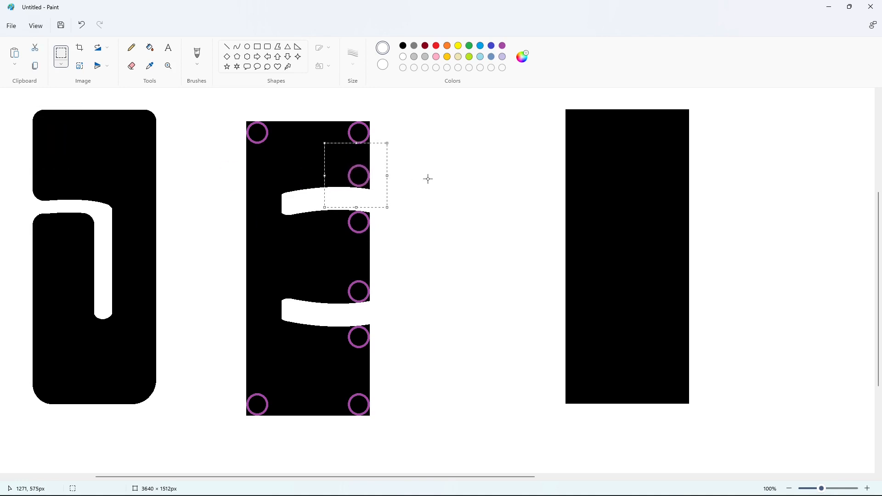
- Fill the black tips outside the guide circles at the rectangle's corners and slot openings with white
{"action": "left_click", "coordinate": [428, 179]}
{"action": "left_click", "coordinate": [150, 47]}
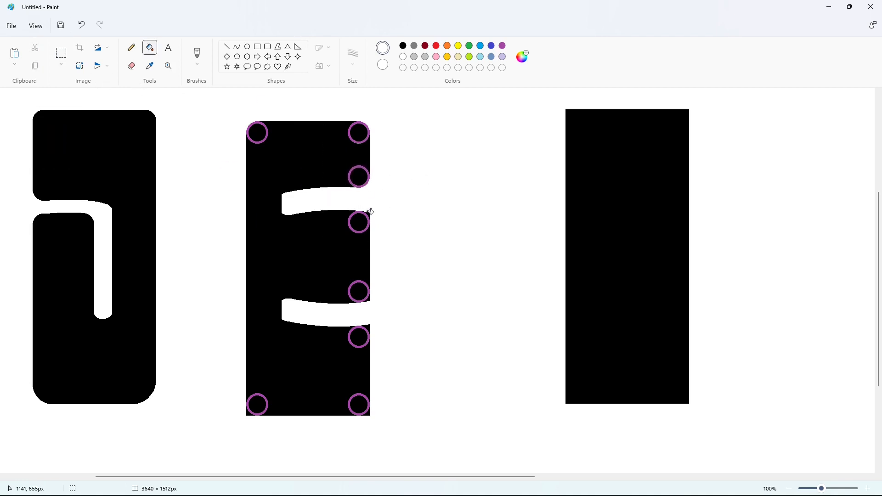
{"action": "left_click", "coordinate": [252, 407]}
{"action": "key", "text": "ctrl+z"}
- Fill the slotted rectangle purple and then black so the purple guide circles merge into the shape
{"action": "left_click", "coordinate": [403, 46]}
{"action": "left_click", "coordinate": [502, 45]}
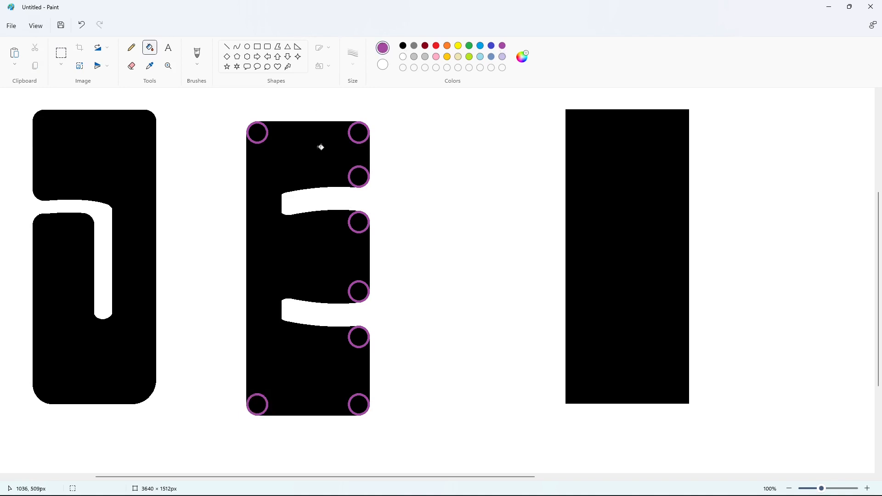
{"action": "left_click", "coordinate": [321, 147]}
{"action": "left_click", "coordinate": [402, 45]}
{"action": "left_click", "coordinate": [318, 153]}
- Select and copy the finished E shape, fill the original with white, and paste the copy
{"action": "left_click_drag", "start_coordinate": [202, 476], "coordinate": [187, 477]}
{"action": "left_click", "coordinate": [62, 54]}
{"action": "left_click_drag", "start_coordinate": [228, 101], "coordinate": [486, 441]}
{"action": "left_click", "coordinate": [556, 394]}
{"action": "left_click", "coordinate": [403, 56]}
{"action": "left_click", "coordinate": [150, 47]}
{"action": "left_click", "coordinate": [313, 133]}
{"action": "key", "text": "ctrl+v"}
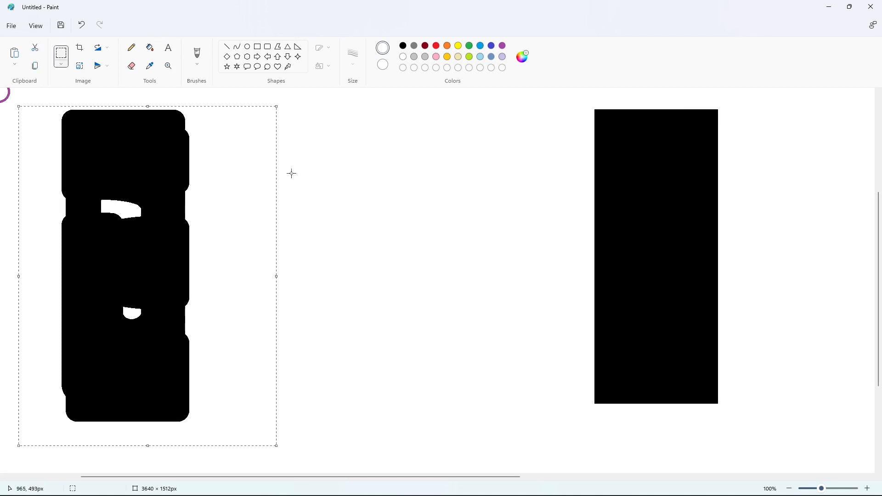
- Move the pasted E shape beside the J shape, level with it and separated by a narrow white gap
{"action": "left_click_drag", "start_coordinate": [274, 349], "coordinate": [352, 332]}
{"action": "key", "text": "Right"}
{"action": "key", "text": "Right"}
{"action": "key", "text": "Right"}
{"action": "key", "text": "Right"}
{"action": "key", "text": "Right"}
{"action": "key", "text": "Right"}
{"action": "key", "text": "Right"}
{"action": "key", "text": "Right"}
{"action": "key", "text": "Right"}
{"action": "key", "text": "Right"}
{"action": "key", "text": "Right"}
{"action": "key", "text": "Right"}
{"action": "key", "text": "Left"}
{"action": "key", "text": "Left"}
{"action": "key", "text": "Left"}
{"action": "key", "text": "Left"}
{"action": "key", "text": "Left"}
{"action": "key", "text": "Left"}
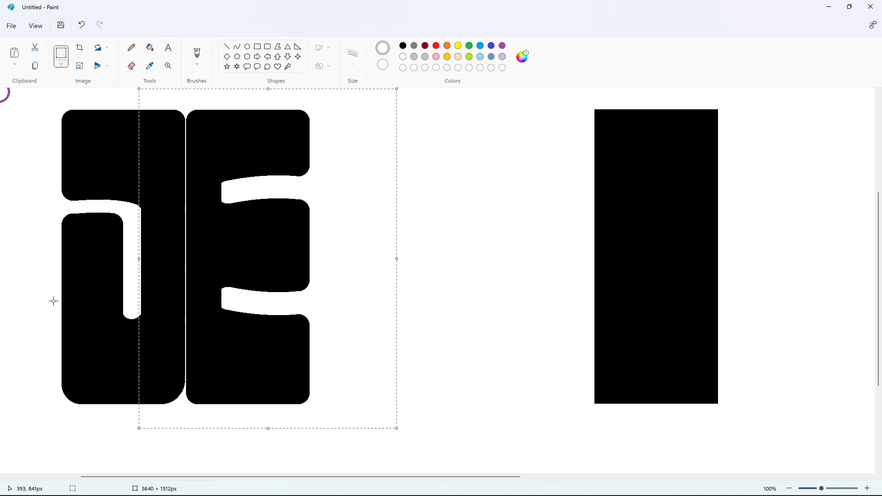
{"action": "key", "text": "Right"}
{"action": "key", "text": "Right"}
{"action": "key", "text": "Right"}
{"action": "key", "text": "Right"}
{"action": "key", "text": "Right"}
{"action": "key", "text": "Right"}
{"action": "key", "text": "Right"}
{"action": "key", "text": "Right"}
{"action": "key", "text": "Right"}
{"action": "key", "text": "Right"}
{"action": "key", "text": "Right"}
{"action": "key", "text": "Right"}
{"action": "key", "text": "Right"}
{"action": "key", "text": "Right"}
{"action": "key", "text": "Right"}
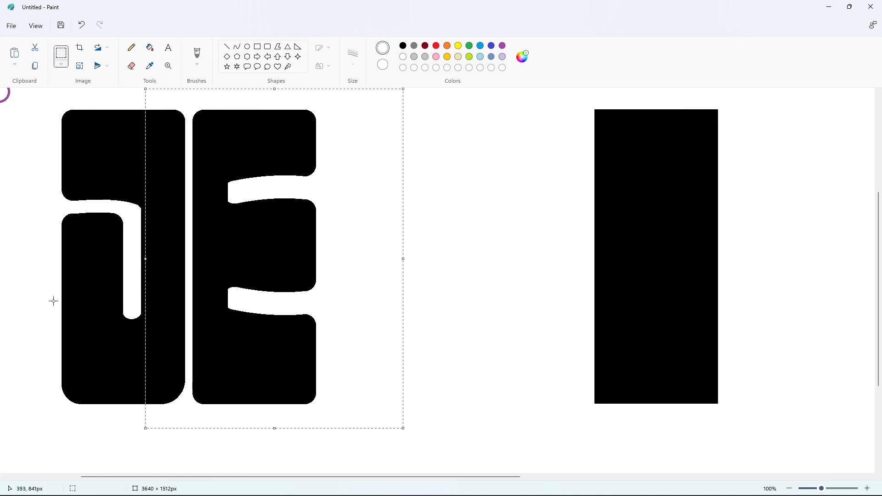
{"action": "left_click", "coordinate": [53, 301]}
- Paste a copy of the plain black rectangle, widen it, and place it just right of the E shape
{"action": "left_click_drag", "start_coordinate": [314, 478], "coordinate": [405, 480]}
{"action": "left_click_drag", "start_coordinate": [362, 95], "coordinate": [633, 444]}
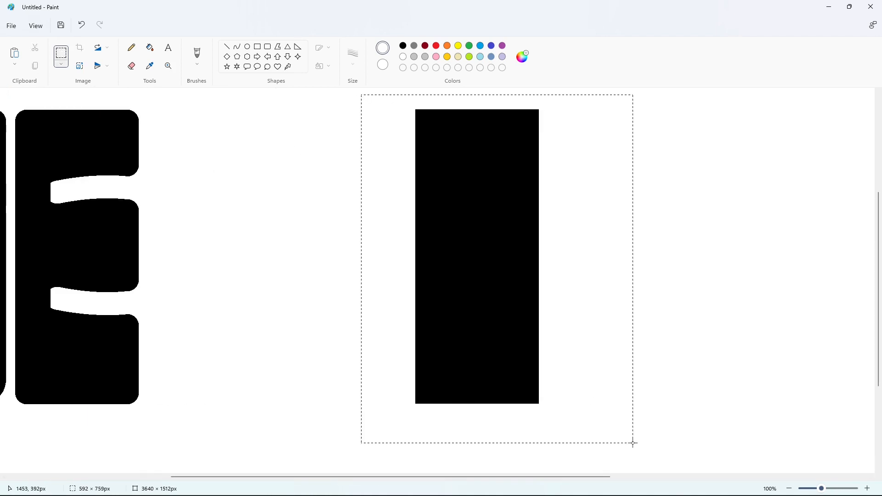
{"action": "key", "text": "ctrl+c"}
{"action": "key", "text": "ctrl+v"}
{"action": "left_click_drag", "start_coordinate": [248, 276], "coordinate": [492, 269]}
{"action": "left_click_drag", "start_coordinate": [300, 287], "coordinate": [286, 289]}
- Draw a thin white curve about 314 px long across the widened rectangle's lower part, bowed slightly downward
{"action": "left_click", "coordinate": [227, 47]}
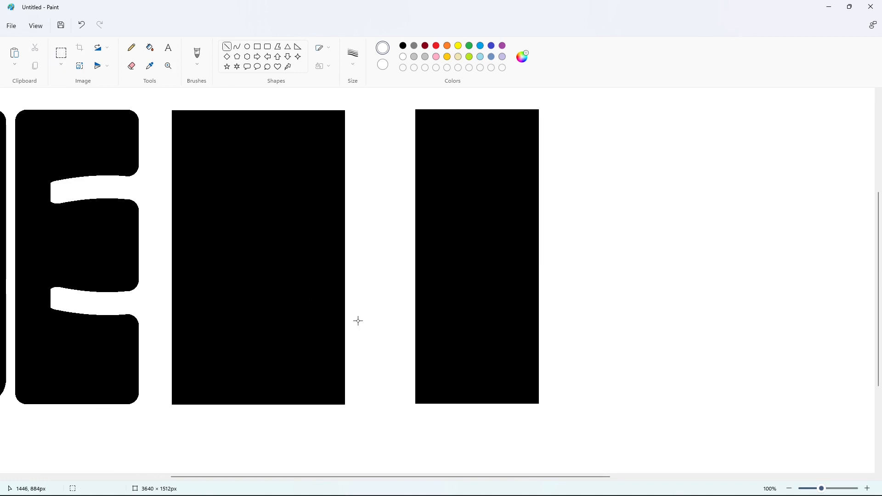
{"action": "left_click_drag", "start_coordinate": [347, 318], "coordinate": [204, 317]}
{"action": "left_click", "coordinate": [353, 55]}
{"action": "left_click", "coordinate": [355, 82]}
{"action": "left_click_drag", "start_coordinate": [313, 317], "coordinate": [317, 322]}
{"action": "left_click", "coordinate": [239, 319]}
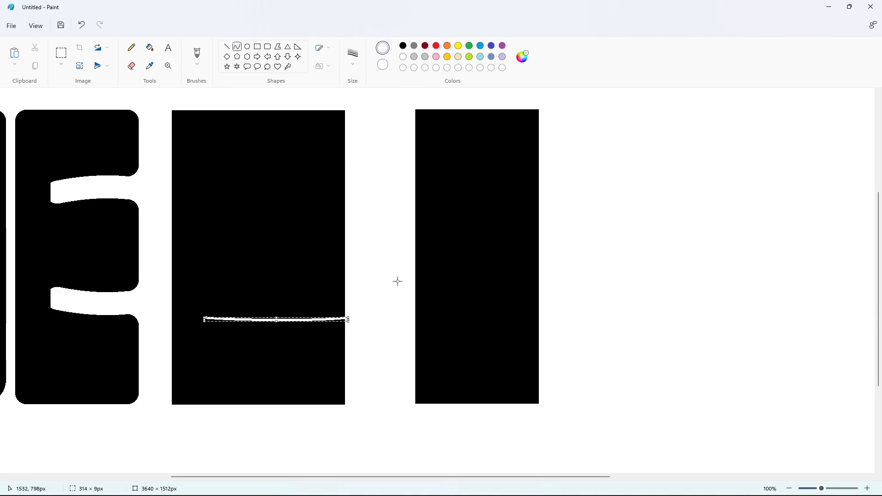
- Draw a white vertical curve about 491 px tall from the horizontal curve up past the rectangle's top edge, bowed slightly left
{"action": "left_click_drag", "start_coordinate": [216, 318], "coordinate": [216, 105]}
{"action": "left_click_drag", "start_coordinate": [217, 279], "coordinate": [213, 275]}
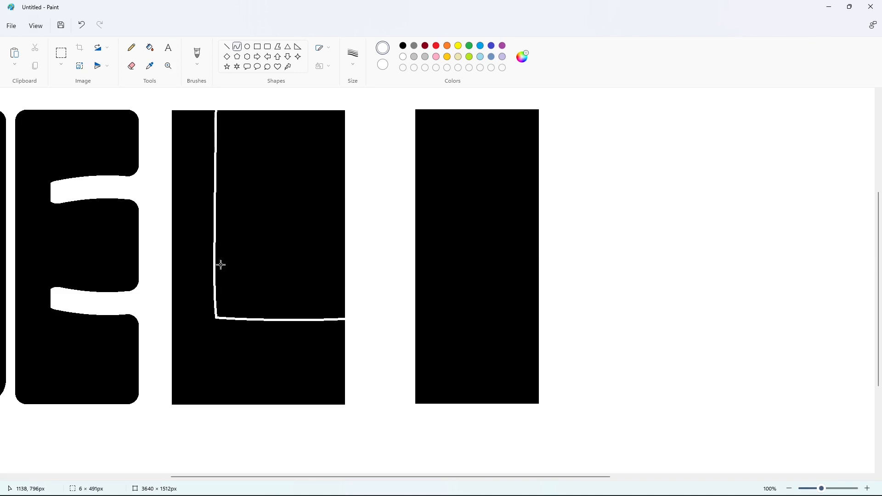
{"action": "left_click_drag", "start_coordinate": [215, 180], "coordinate": [213, 179]}
{"action": "left_click", "coordinate": [366, 296]}
- Draw a second pair of white curves, horizontal and vertical, just inside the first pair to form an L-shaped channel
{"action": "left_click_drag", "start_coordinate": [337, 301], "coordinate": [234, 300]}
{"action": "mouse_move", "coordinate": [320, 301]}
{"action": "left_mouse_down"}
{"action": "mouse_move", "coordinate": [274, 303]}
{"action": "mouse_move", "coordinate": [235, 227]}
{"action": "mouse_move", "coordinate": [236, 101]}
{"action": "left_mouse_up"}
{"action": "left_click", "coordinate": [352, 260]}
{"action": "left_click_drag", "start_coordinate": [235, 273], "coordinate": [232, 272]}
{"action": "left_click_drag", "start_coordinate": [234, 177], "coordinate": [231, 177]}
{"action": "left_click", "coordinate": [384, 238]}
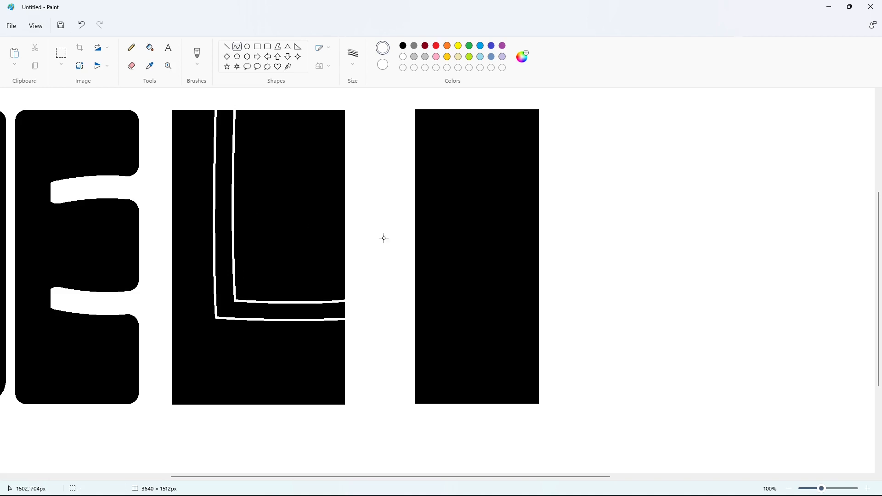
{"action": "left_click", "coordinate": [149, 48]}
{"action": "left_click", "coordinate": [224, 207]}
{"action": "key", "text": "ctrl+z"}
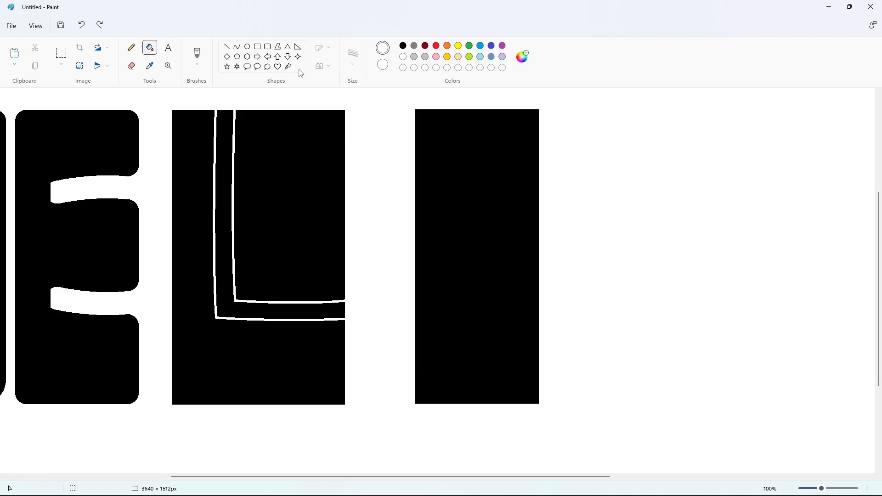
- Close the channel's two open ends with indigo lines, one about 118 px long along the top edge and one along the right edge
{"action": "left_click", "coordinate": [227, 47]}
{"action": "left_click_drag", "start_coordinate": [200, 109], "coordinate": [256, 109]}
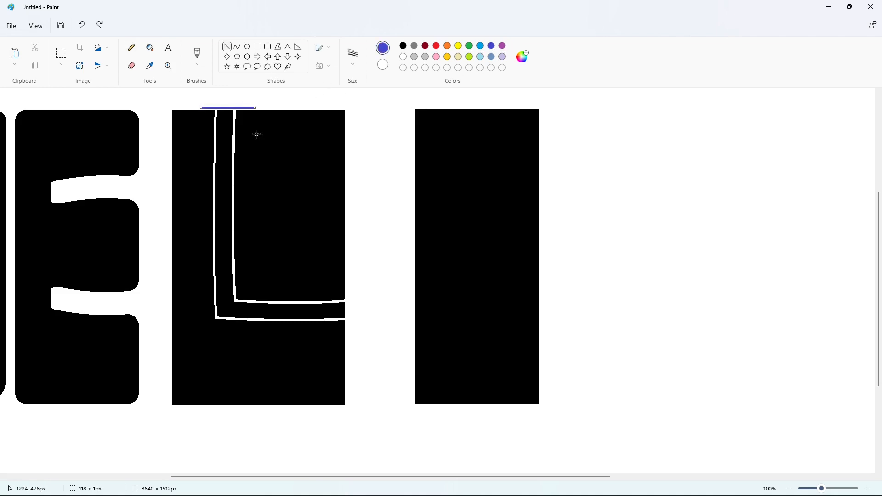
{"action": "left_click_drag", "start_coordinate": [346, 281], "coordinate": [347, 338]}
- Fill the inside of the L-shaped channel with red and recolor its white outlines black
{"action": "left_click", "coordinate": [150, 48]}
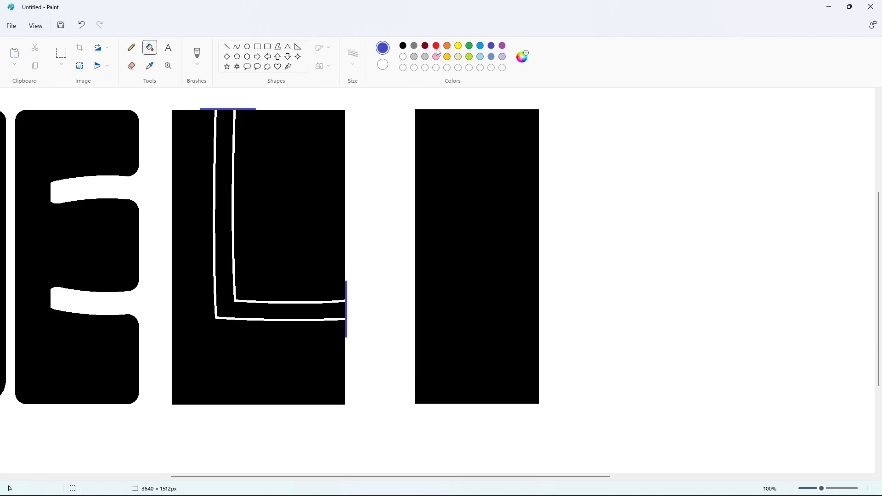
{"action": "left_click", "coordinate": [227, 232]}
{"action": "left_click", "coordinate": [403, 45]}
{"action": "left_click", "coordinate": [234, 210]}
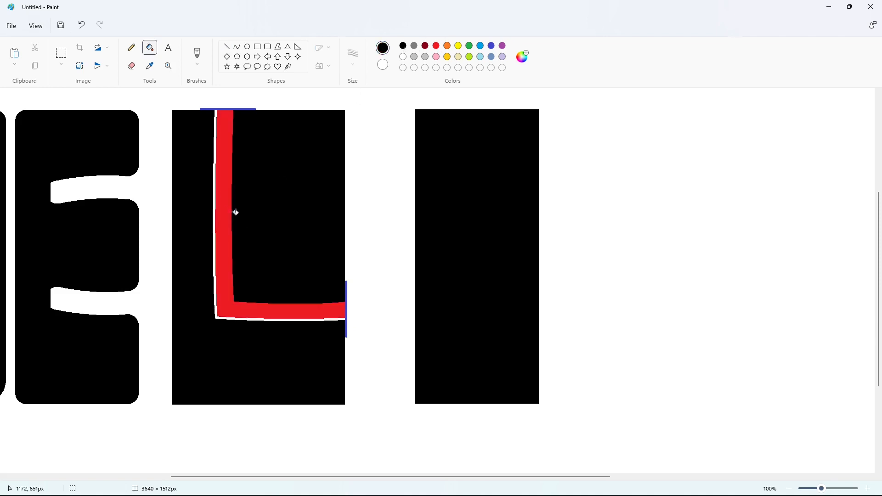
{"action": "left_click", "coordinate": [214, 218]}
- Fill the red channel with indigo to match the closing lines, and then fill it with white
{"action": "left_click", "coordinate": [491, 46]}
{"action": "left_click", "coordinate": [225, 205]}
{"action": "left_click", "coordinate": [403, 56]}
{"action": "left_click", "coordinate": [225, 173]}
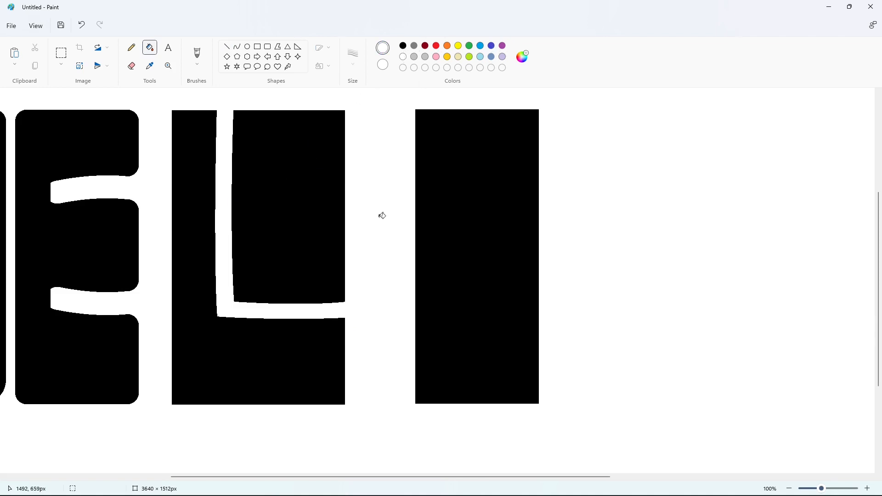
- Draw a white horizontal line from the right edge into the black block above the channel and shift it slightly down
{"action": "left_click", "coordinate": [227, 46]}
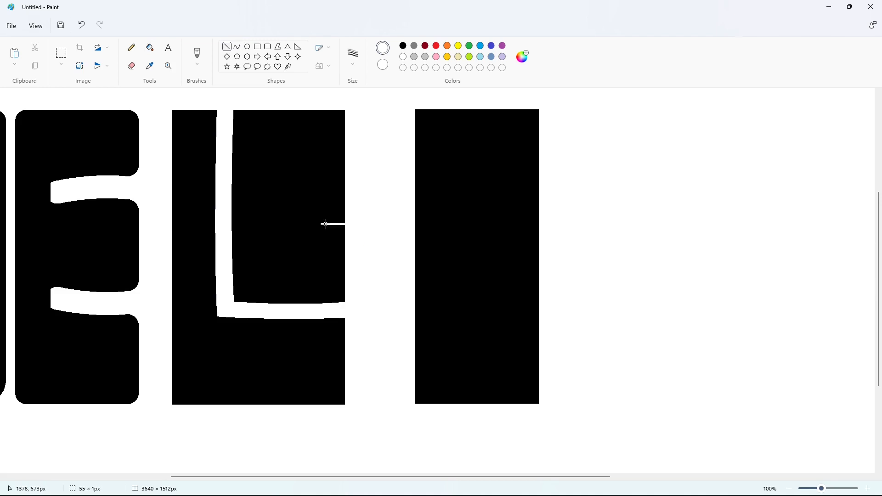
{"action": "left_click_drag", "start_coordinate": [326, 224], "coordinate": [265, 223]}
{"action": "key", "text": "Down"}
{"action": "key", "text": "Down"}
{"action": "key", "text": "Down"}
{"action": "key", "text": "Down"}
{"action": "key", "text": "Down"}
{"action": "key", "text": "Down"}
{"action": "key", "text": "Down"}
{"action": "key", "text": "Down"}
{"action": "key", "text": "Down"}
{"action": "key", "text": "Down"}
{"action": "key", "text": "Down"}
{"action": "key", "text": "Down"}
{"action": "key", "text": "Down"}
{"action": "key", "text": "Down"}
{"action": "key", "text": "Down"}
{"action": "key", "text": "Down"}
- Draw a white vertical curve from the horizontal line past the top edge and fill the enclosed upper-right block with white
{"action": "left_click_drag", "start_coordinate": [282, 230], "coordinate": [281, 97]}
{"action": "left_click", "coordinate": [150, 47]}
{"action": "left_click", "coordinate": [314, 158]}
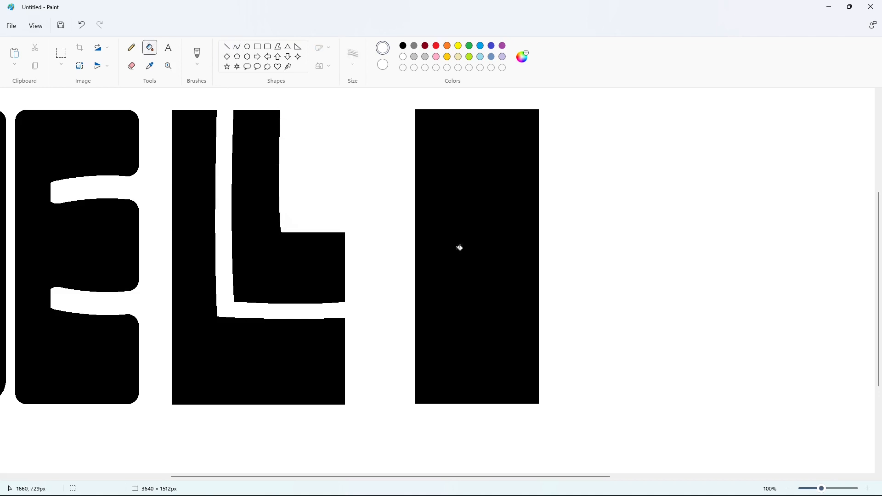
- Copy the small purple guide circle and place two copies in the top corners of the L shape's left arm
{"action": "scroll", "coordinate": [460, 248], "scroll_direction": "left", "scroll_amount": 7}
{"action": "scroll", "coordinate": [460, 248], "scroll_direction": "up", "scroll_amount": 2}
{"action": "left_click", "coordinate": [61, 53]}
{"action": "left_click_drag", "start_coordinate": [105, 156], "coordinate": [177, 218]}
{"action": "scroll", "coordinate": [434, 465], "scroll_direction": "right", "scroll_amount": 4}
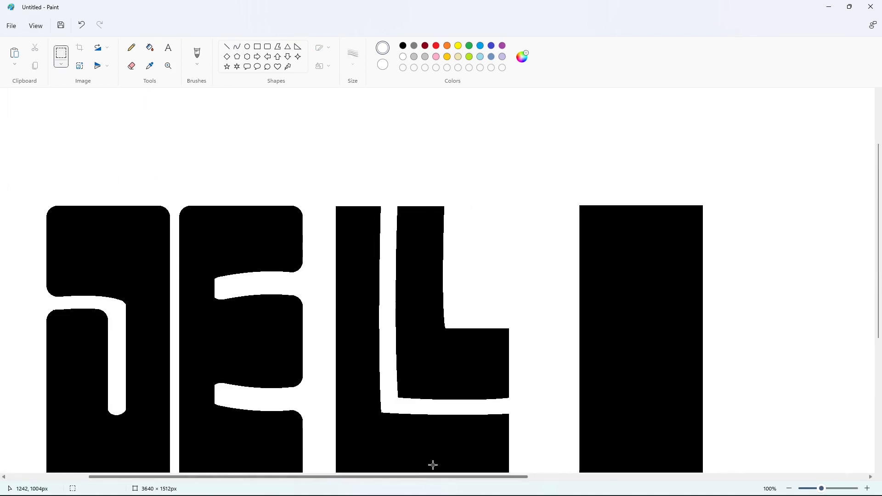
{"action": "key", "text": "ctrl+v"}
{"action": "left_click_drag", "start_coordinate": [55, 138], "coordinate": [351, 218]}
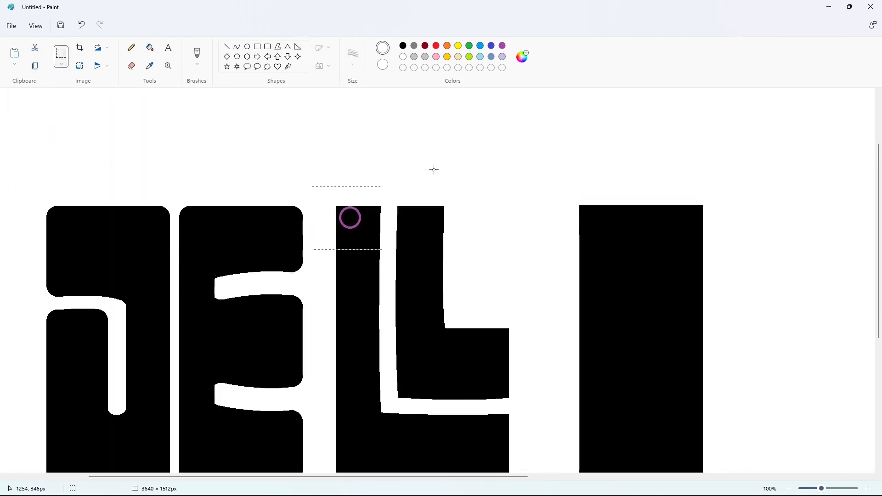
{"action": "left_click", "coordinate": [433, 170]}
{"action": "key", "text": "ctrl+v"}
{"action": "left_click_drag", "start_coordinate": [57, 136], "coordinate": [366, 219]}
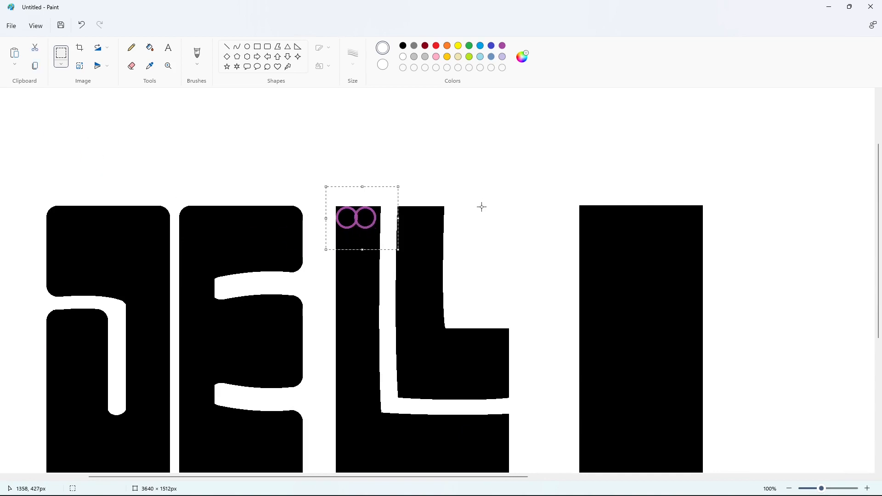
- Paste two more guide circles and align them in the top corners of the L shape's inner arm
{"action": "left_click", "coordinate": [482, 207]}
{"action": "key", "text": "ctrl+v"}
{"action": "left_click_drag", "start_coordinate": [57, 137], "coordinate": [412, 219]}
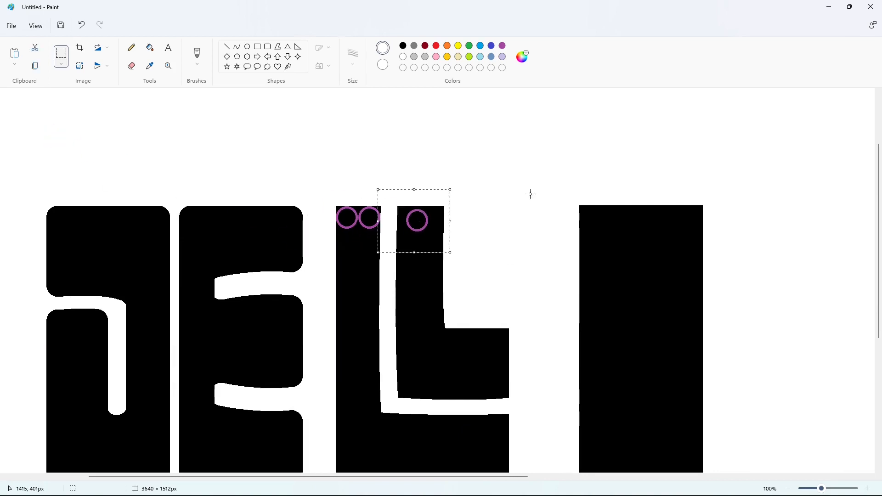
{"action": "left_click", "coordinate": [560, 192]}
{"action": "key", "text": "ctrl+v"}
{"action": "left_click_drag", "start_coordinate": [57, 137], "coordinate": [432, 219]}
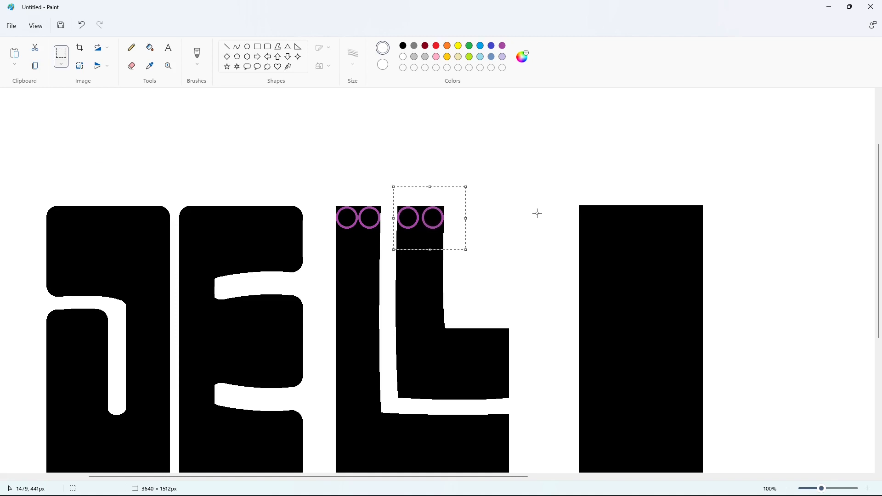
- Paste a purple guide circle and align it in the upper-right corner of the L's inner foot
{"action": "left_click", "coordinate": [538, 213]}
{"action": "scroll", "coordinate": [547, 327], "scroll_direction": "down", "scroll_amount": 2}
{"action": "key", "text": "ctrl+v"}
{"action": "left_click_drag", "start_coordinate": [63, 144], "coordinate": [495, 254]}
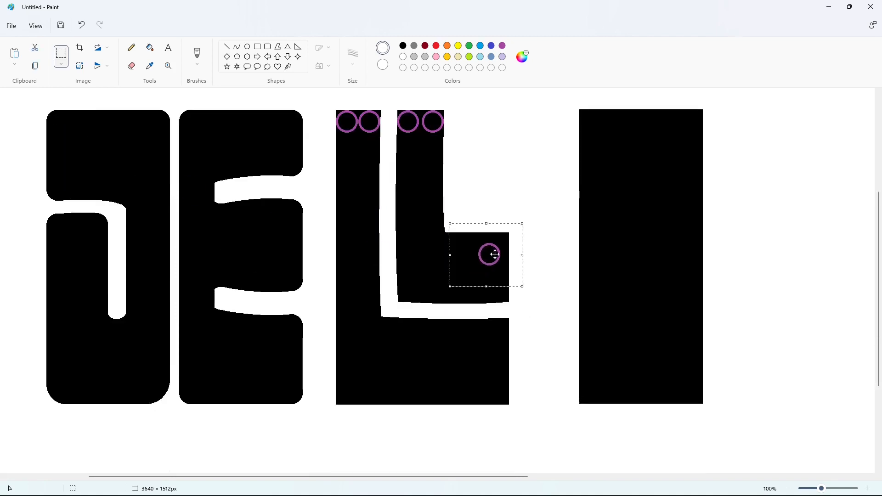
{"action": "key", "text": "Right"}
{"action": "key", "text": "Right"}
{"action": "key", "text": "Right"}
{"action": "key", "text": "Right"}
{"action": "key", "text": "Right"}
{"action": "key", "text": "Right"}
{"action": "key", "text": "Right"}
{"action": "key", "text": "Right"}
{"action": "key", "text": "Right"}
{"action": "key", "text": "Right"}
{"action": "key", "text": "Right"}
{"action": "key", "text": "Right"}
{"action": "key", "text": "Right"}
{"action": "key", "text": "Right"}
{"action": "key", "text": "Right"}
{"action": "key", "text": "Right"}
{"action": "key", "text": "Right"}
{"action": "key", "text": "Right"}
{"action": "key", "text": "Right"}
{"action": "key", "text": "Up"}
{"action": "key", "text": "Up"}
{"action": "key", "text": "Up"}
{"action": "key", "text": "Up"}
{"action": "key", "text": "Up"}
{"action": "key", "text": "Up"}
{"action": "key", "text": "Up"}
{"action": "key", "text": "Up"}
{"action": "key", "text": "Up"}
{"action": "key", "text": "Up"}
{"action": "key", "text": "Up"}
{"action": "key", "text": "Up"}
{"action": "key", "text": "Up"}
{"action": "key", "text": "Up"}
{"action": "key", "text": "Up"}
{"action": "key", "text": "Up"}
{"action": "key", "text": "Up"}
{"action": "key", "text": "Up"}
{"action": "key", "text": "Up"}
{"action": "key", "text": "Up"}
{"action": "left_click", "coordinate": [559, 197]}
- Paste another guide circle and align it in the lower-right corner of the L's inner foot, just above the white channel
{"action": "key", "text": "ctrl+v"}
{"action": "left_click_drag", "start_coordinate": [84, 146], "coordinate": [514, 290]}
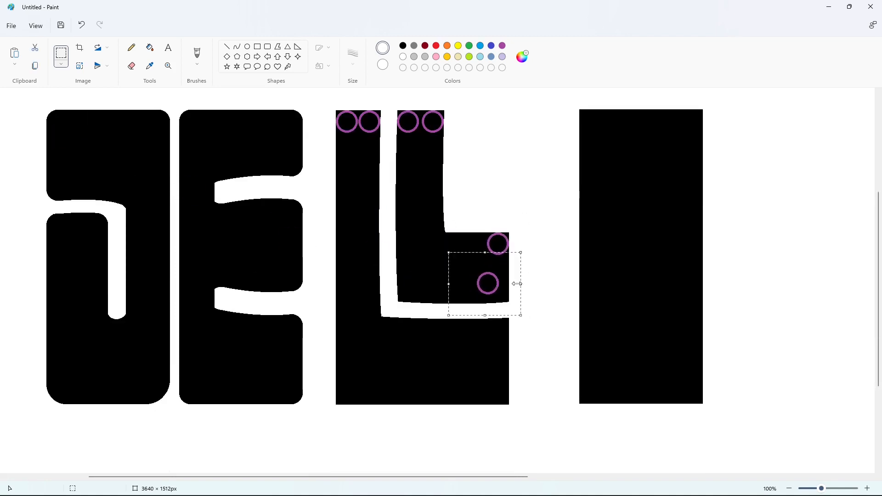
{"action": "key", "text": "Right"}
{"action": "key", "text": "Right"}
{"action": "key", "text": "Right"}
{"action": "key", "text": "Right"}
{"action": "key", "text": "Right"}
{"action": "key", "text": "Right"}
{"action": "key", "text": "Right"}
{"action": "key", "text": "Right"}
{"action": "key", "text": "Right"}
{"action": "key", "text": "Right"}
{"action": "key", "text": "Right"}
{"action": "key", "text": "Right"}
{"action": "key", "text": "Right"}
{"action": "key", "text": "Right"}
{"action": "key", "text": "Right"}
{"action": "key", "text": "Right"}
{"action": "key", "text": "Right"}
{"action": "key", "text": "Right"}
{"action": "key", "text": "Right"}
{"action": "key", "text": "Right"}
{"action": "key", "text": "Down"}
{"action": "key", "text": "Down"}
{"action": "key", "text": "Down"}
{"action": "key", "text": "Down"}
{"action": "key", "text": "Down"}
{"action": "key", "text": "Down"}
{"action": "key", "text": "Down"}
{"action": "key", "text": "Down"}
{"action": "key", "text": "Down"}
{"action": "key", "text": "Down"}
{"action": "key", "text": "Down"}
{"action": "key", "text": "Down"}
{"action": "key", "text": "Down"}
{"action": "key", "text": "Down"}
{"action": "key", "text": "Down"}
{"action": "key", "text": "Down"}
{"action": "key", "text": "Down"}
{"action": "key", "text": "Down"}
{"action": "left_click", "coordinate": [567, 274]}
- Paste a guide circle and fit it into the lower-left corner of the L's inner block, where the white channel bends
{"action": "key", "text": "ctrl+v"}
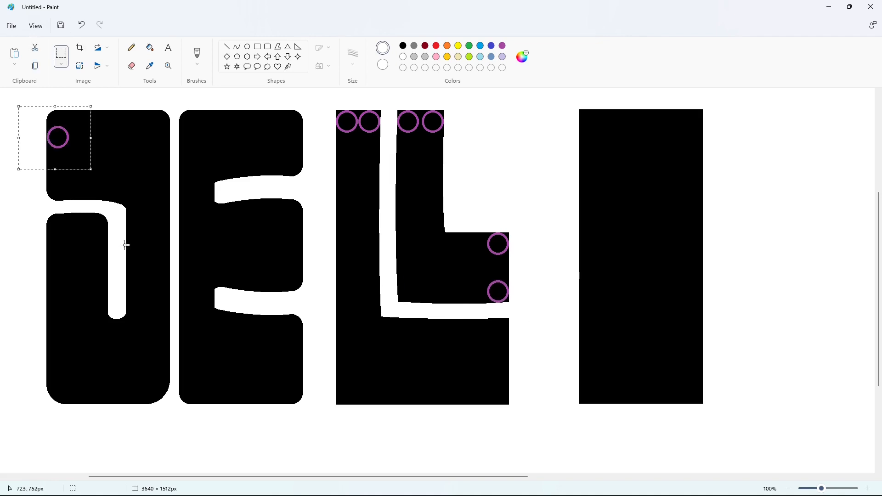
{"action": "left_click_drag", "start_coordinate": [69, 142], "coordinate": [423, 286]}
{"action": "key", "text": "Down"}
{"action": "key", "text": "Down"}
{"action": "key", "text": "Down"}
{"action": "key", "text": "Down"}
{"action": "key", "text": "Down"}
{"action": "key", "text": "Down"}
{"action": "key", "text": "Down"}
{"action": "key", "text": "Down"}
{"action": "key", "text": "Down"}
{"action": "key", "text": "Down"}
{"action": "key", "text": "Down"}
{"action": "key", "text": "Down"}
{"action": "key", "text": "Down"}
{"action": "key", "text": "Down"}
{"action": "key", "text": "Down"}
{"action": "key", "text": "Down"}
{"action": "key", "text": "Down"}
{"action": "key", "text": "Down"}
{"action": "key", "text": "Left"}
{"action": "key", "text": "Left"}
{"action": "key", "text": "Left"}
{"action": "key", "text": "Left"}
{"action": "key", "text": "Left"}
{"action": "key", "text": "Left"}
{"action": "key", "text": "Left"}
{"action": "key", "text": "Left"}
{"action": "key", "text": "Left"}
{"action": "key", "text": "Left"}
{"action": "key", "text": "ctrl+c"}
- Paste two guide circles and place them in the bottom-left and bottom-right corners of the L's outer base
{"action": "key", "text": "ctrl+v"}
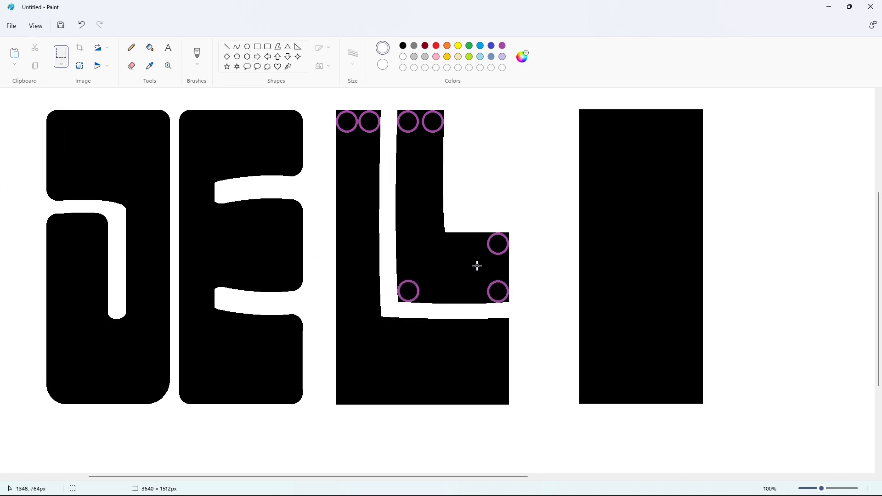
{"action": "left_click_drag", "start_coordinate": [115, 171], "coordinate": [406, 427]}
{"action": "left_click", "coordinate": [438, 358]}
{"action": "key", "text": "ctrl+v"}
{"action": "left_click_drag", "start_coordinate": [59, 138], "coordinate": [490, 394]}
{"action": "left_click", "coordinate": [554, 380]}
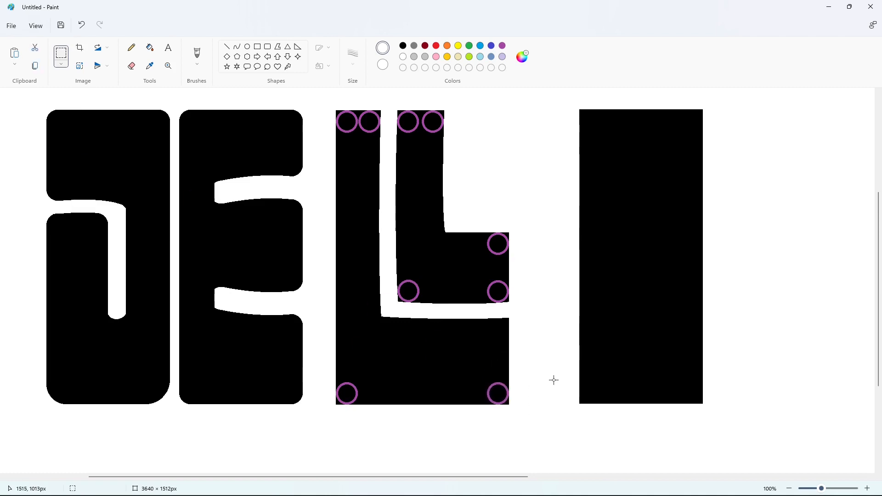
- Paste a guide circle and align it in the upper-right corner of the L's outer base, just below the white channel
{"action": "key", "text": "ctrl+v"}
{"action": "left_click_drag", "start_coordinate": [68, 144], "coordinate": [508, 338]}
{"action": "key", "text": "Up"}
{"action": "key", "text": "Up"}
{"action": "key", "text": "Up"}
{"action": "key", "text": "Up"}
{"action": "key", "text": "Up"}
{"action": "key", "text": "Up"}
{"action": "key", "text": "Up"}
{"action": "key", "text": "Up"}
{"action": "key", "text": "Up"}
{"action": "key", "text": "Up"}
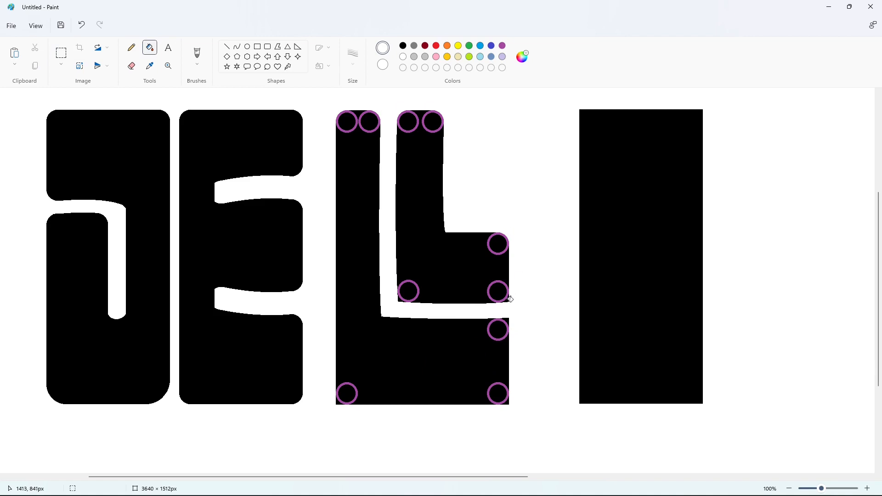
- Fill the L's corner tips outside the guide circles with white and recolor the purple circles black
{"action": "left_click", "coordinate": [438, 167]}
{"action": "left_click", "coordinate": [367, 166]}
{"action": "left_click", "coordinate": [402, 46]}
{"action": "left_click", "coordinate": [419, 127]}
{"action": "left_click", "coordinate": [368, 138]}
{"action": "key", "text": "ctrl+c"}
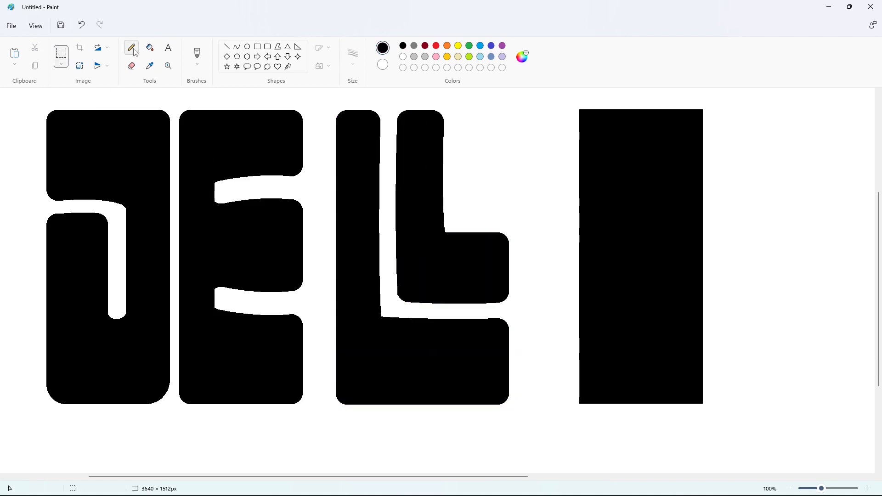
- Move the L beside the E, leaving a narrow white gap like the one between the J and the E
{"action": "left_click", "coordinate": [149, 47]}
{"action": "left_click", "coordinate": [402, 57]}
{"action": "left_click", "coordinate": [367, 163]}
{"action": "left_click", "coordinate": [410, 167]}
{"action": "key", "text": "ctrl+v"}
{"action": "left_click_drag", "start_coordinate": [106, 271], "coordinate": [339, 277]}
{"action": "key", "text": "Down"}
{"action": "key", "text": "Right"}
{"action": "key", "text": "Right"}
{"action": "key", "text": "Right"}
{"action": "key", "text": "Right"}
{"action": "key", "text": "Right"}
{"action": "key", "text": "Right"}
{"action": "key", "text": "Right"}
{"action": "key", "text": "Right"}
{"action": "key", "text": "Right"}
{"action": "key", "text": "Right"}
{"action": "key", "text": "Right"}
{"action": "key", "text": "Right"}
{"action": "key", "text": "Right"}
{"action": "key", "text": "Right"}
{"action": "key", "text": "Right"}
{"action": "key", "text": "Right"}
{"action": "key", "text": "Right"}
{"action": "key", "text": "Right"}
{"action": "key", "text": "Right"}
{"action": "key", "text": "Right"}
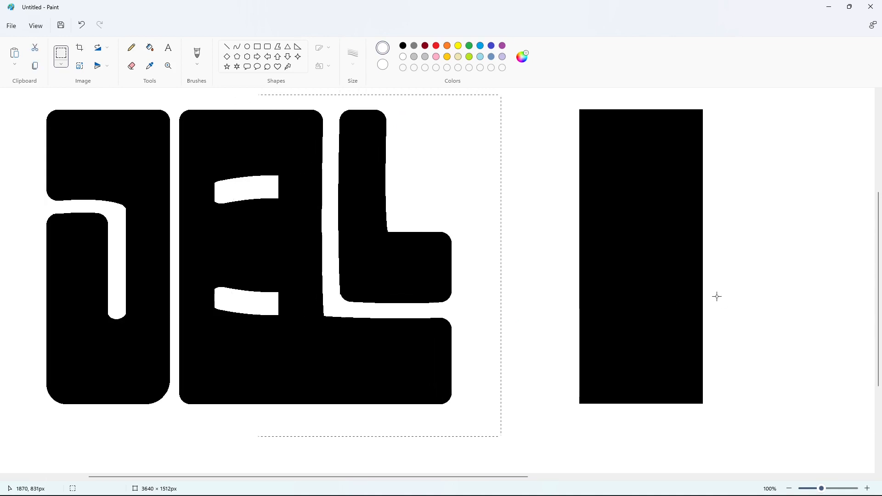
{"action": "key", "text": "Left"}
{"action": "key", "text": "Left"}
{"action": "key", "text": "Left"}
{"action": "key", "text": "Left"}
{"action": "key", "text": "Left"}
{"action": "key", "text": "Right"}
{"action": "key", "text": "Right"}
{"action": "key", "text": "Right"}
{"action": "key", "text": "Right"}
{"action": "key", "text": "Right"}
{"action": "key", "text": "Right"}
{"action": "key", "text": "Right"}
{"action": "key", "text": "Right"}
{"action": "key", "text": "Right"}
{"action": "key", "text": "Right"}
{"action": "key", "text": "Right"}
{"action": "key", "text": "Right"}
{"action": "key", "text": "Right"}
{"action": "key", "text": "Right"}
{"action": "key", "text": "Right"}
{"action": "key", "text": "Right"}
{"action": "key", "text": "Right"}
{"action": "key", "text": "Right"}
{"action": "key", "text": "Right"}
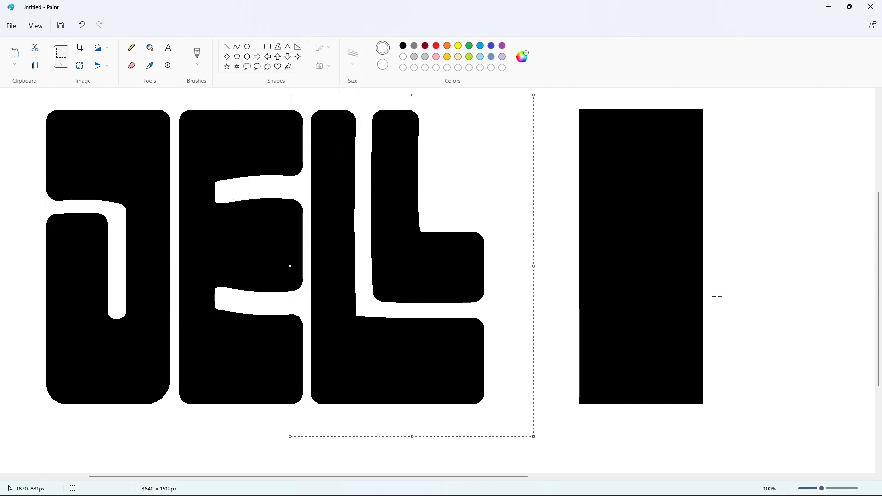
{"action": "left_click", "coordinate": [661, 368]}
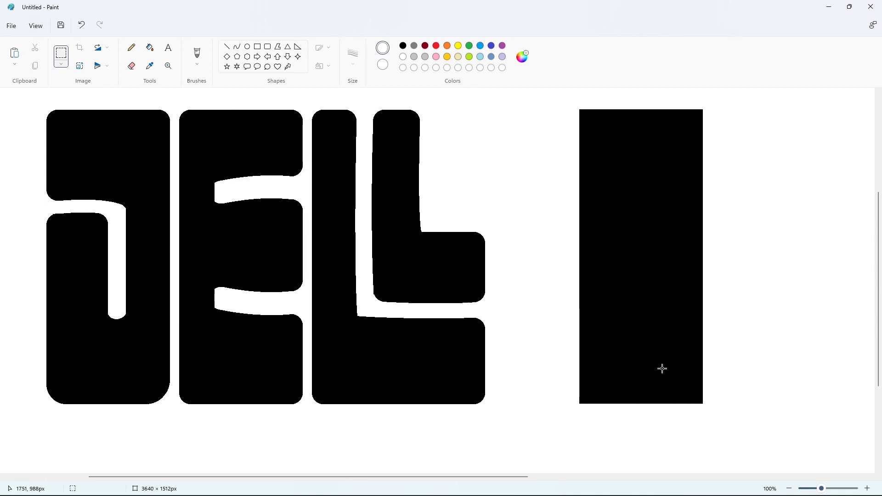
- Cut the spare black rectangle from beside the L and paste it farther away, leaving room for another letter
{"action": "scroll", "coordinate": [330, 473], "scroll_direction": "right", "scroll_amount": 5}
{"action": "left_click_drag", "start_coordinate": [329, 96], "coordinate": [606, 439]}
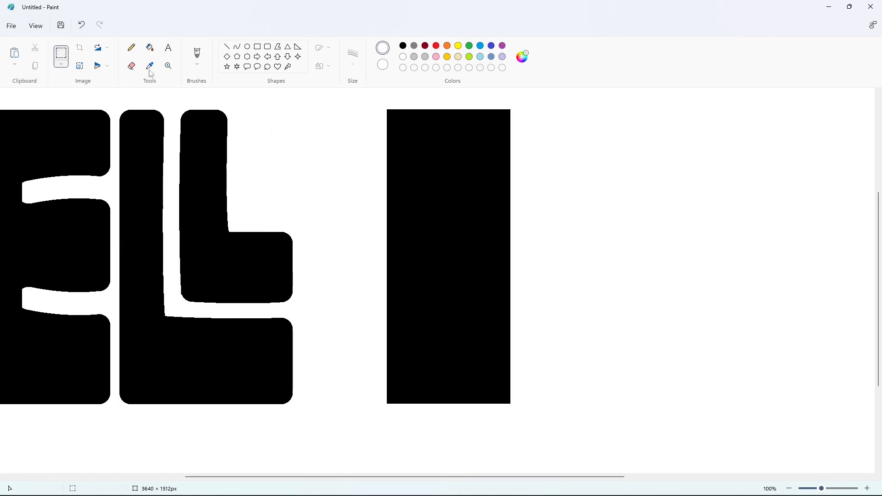
{"action": "key", "text": "ctrl+x"}
{"action": "key", "text": "ctrl+v"}
{"action": "left_click_drag", "start_coordinate": [124, 271], "coordinate": [858, 266]}
{"action": "left_click", "coordinate": [646, 268]}
- Paste another black rectangle in the space after the L and widen it as the base of the Y
{"action": "key", "text": "ctrl+v"}
{"action": "left_click_drag", "start_coordinate": [98, 286], "coordinate": [332, 278]}
{"action": "left_click_drag", "start_coordinate": [531, 269], "coordinate": [715, 270]}
{"action": "left_click", "coordinate": [749, 284]}
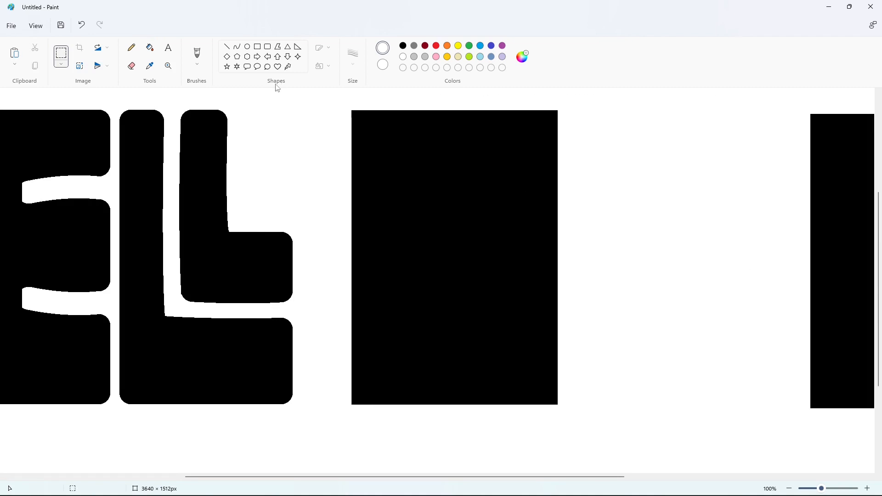
- Draw a tall ellipse about 127 × 494 px over the Y base's upper middle and fill it white to cut a rounded notch
{"action": "left_click_drag", "start_coordinate": [445, 106], "coordinate": [476, 233]}
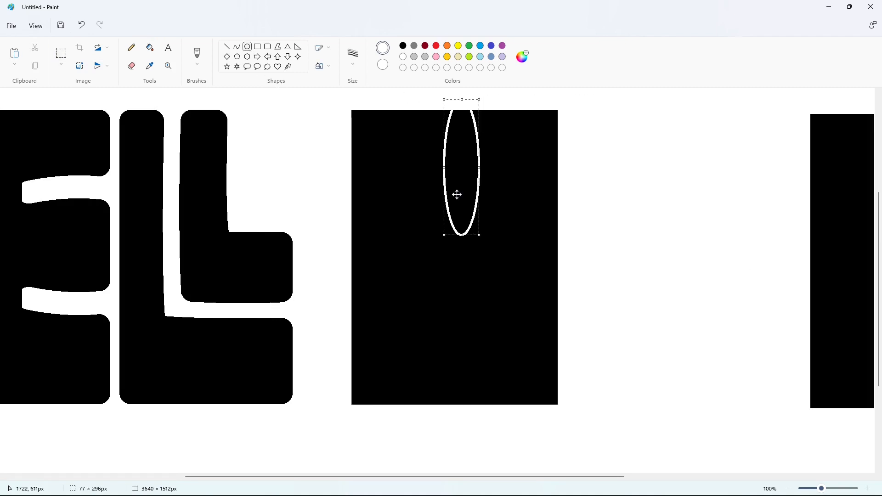
{"action": "left_click_drag", "start_coordinate": [440, 166], "coordinate": [425, 165]}
{"action": "left_click_drag", "start_coordinate": [475, 165], "coordinate": [483, 166]}
{"action": "left_click_drag", "start_coordinate": [457, 233], "coordinate": [457, 324]}
{"action": "left_click_drag", "start_coordinate": [452, 262], "coordinate": [455, 196]}
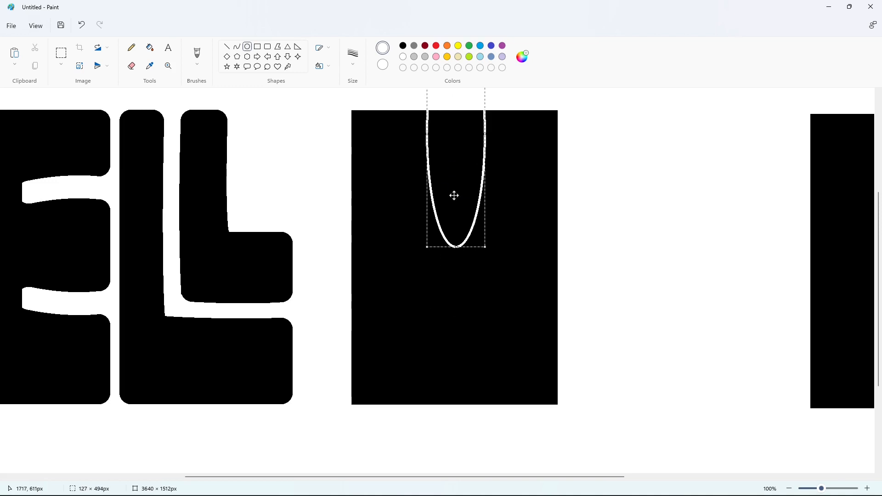
{"action": "left_click", "coordinate": [150, 47]}
{"action": "left_click", "coordinate": [454, 161]}
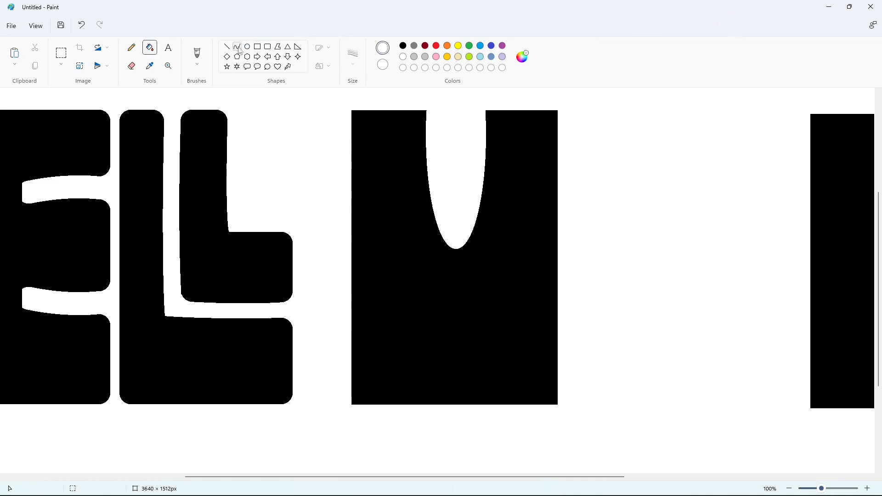
- Draw two white curves from the Y's left edge meeting at a point below the notch, and fill between them with white
{"action": "left_click_drag", "start_coordinate": [500, 299], "coordinate": [350, 232]}
{"action": "mouse_move", "coordinate": [460, 281]}
{"action": "left_mouse_down"}
{"action": "mouse_move", "coordinate": [367, 301]}
{"action": "mouse_move", "coordinate": [339, 332]}
{"action": "mouse_move", "coordinate": [325, 321]}
{"action": "mouse_move", "coordinate": [353, 339]}
{"action": "left_mouse_up"}
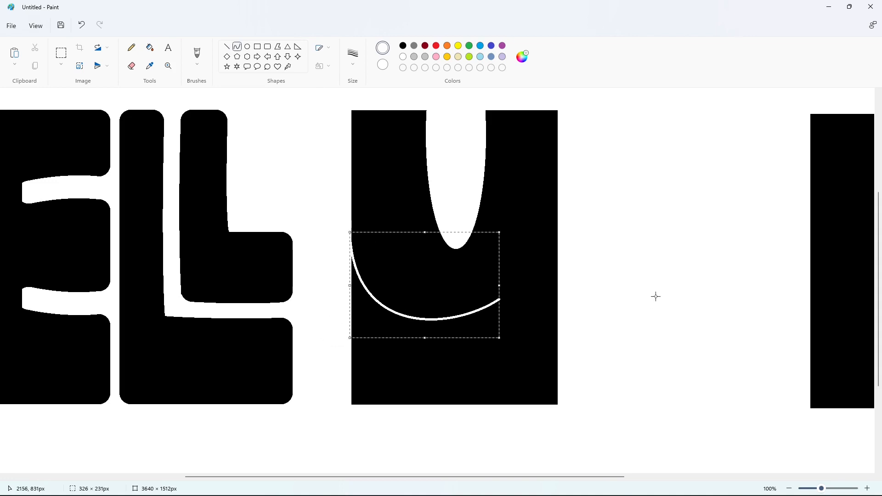
{"action": "left_click", "coordinate": [501, 294]}
{"action": "mouse_move", "coordinate": [500, 294]}
{"action": "left_mouse_down"}
{"action": "mouse_move", "coordinate": [343, 327]}
{"action": "mouse_move", "coordinate": [342, 308]}
{"action": "mouse_move", "coordinate": [343, 319]}
{"action": "mouse_move", "coordinate": [396, 354]}
{"action": "mouse_move", "coordinate": [445, 346]}
{"action": "left_mouse_up"}
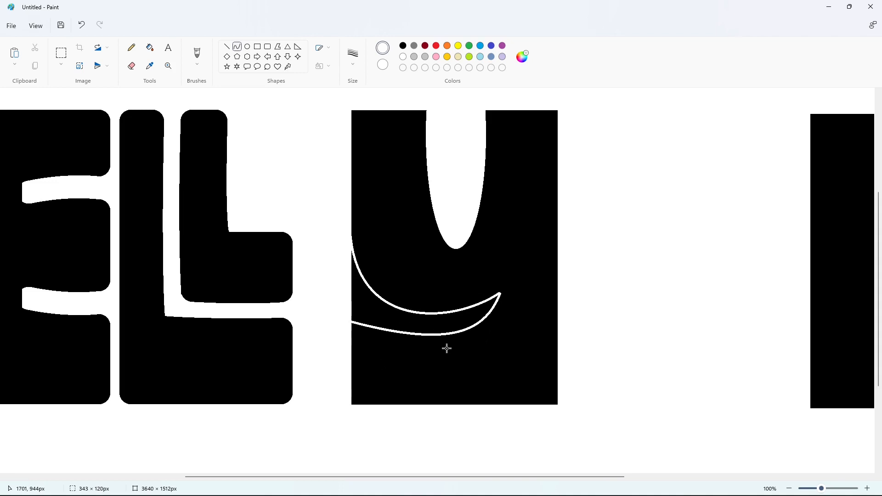
{"action": "left_click", "coordinate": [150, 47]}
{"action": "left_click", "coordinate": [368, 297]}
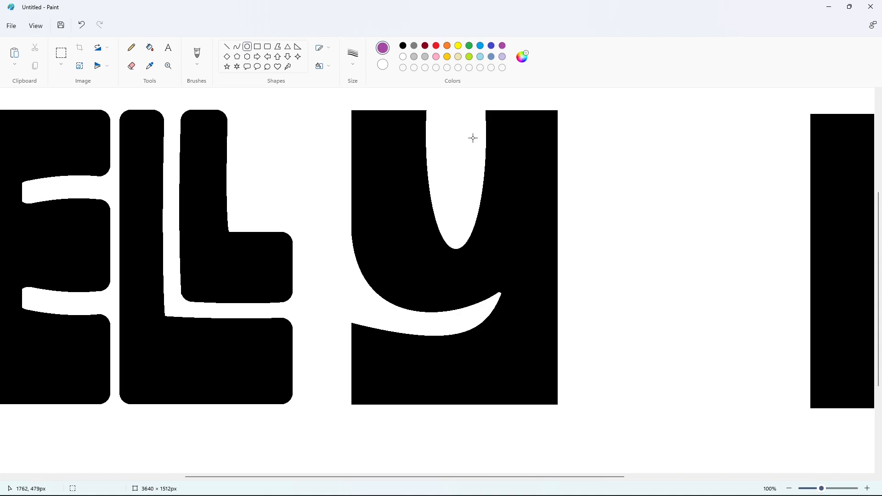
- Draw a purple guide circle about 321 × 315 px and place it in the blank area beside the Y
{"action": "mouse_move", "coordinate": [392, 208]}
{"action": "left_mouse_down"}
{"action": "mouse_move", "coordinate": [558, 364]}
{"action": "mouse_move", "coordinate": [550, 368]}
{"action": "left_mouse_up"}
{"action": "left_click_drag", "start_coordinate": [495, 287], "coordinate": [501, 318]}
{"action": "left_click_drag", "start_coordinate": [556, 399], "coordinate": [546, 386]}
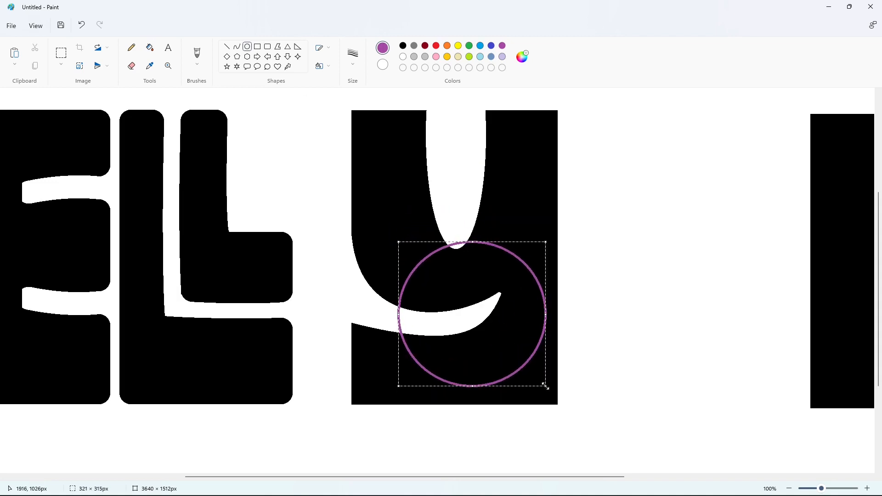
{"action": "left_click_drag", "start_coordinate": [477, 297], "coordinate": [674, 286]}
{"action": "left_click", "coordinate": [587, 263]}
{"action": "key", "text": "Escape"}
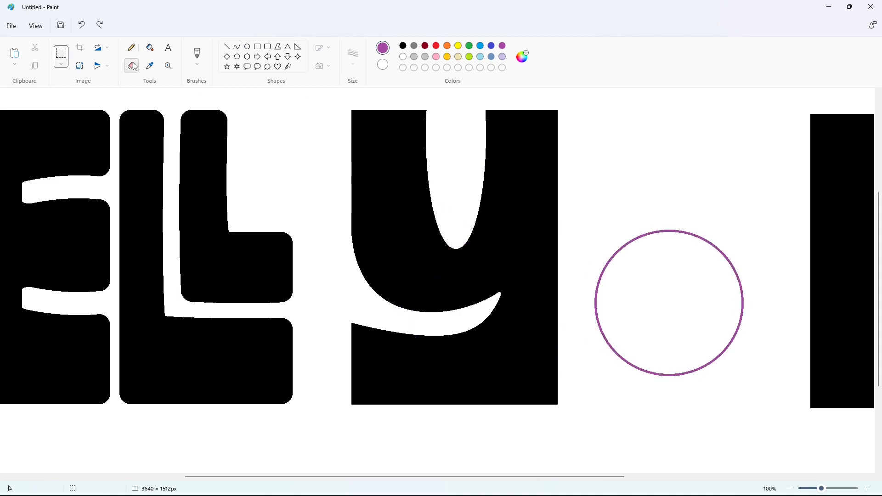
- Remove the upper-left half of the large guide circle by filling its outline with white, keeping the lower-right arc
{"action": "left_click", "coordinate": [150, 48]}
{"action": "left_click", "coordinate": [403, 56]}
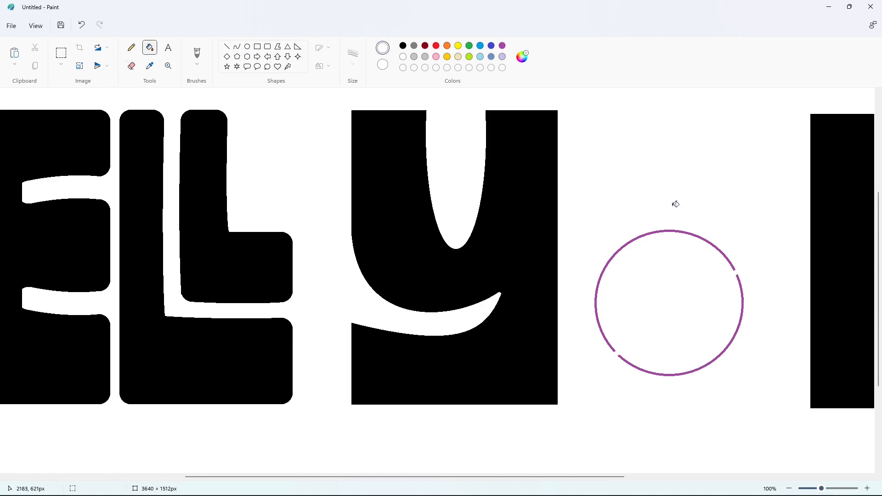
{"action": "left_click", "coordinate": [706, 239]}
- Copy the purple arc and align the copy with the Y's lower-right corner, touching its side and bottom edges
{"action": "left_click_drag", "start_coordinate": [782, 419], "coordinate": [783, 418]}
{"action": "key", "text": "ctrl+c"}
{"action": "key", "text": "ctrl+v"}
{"action": "left_click_drag", "start_coordinate": [193, 237], "coordinate": [574, 373]}
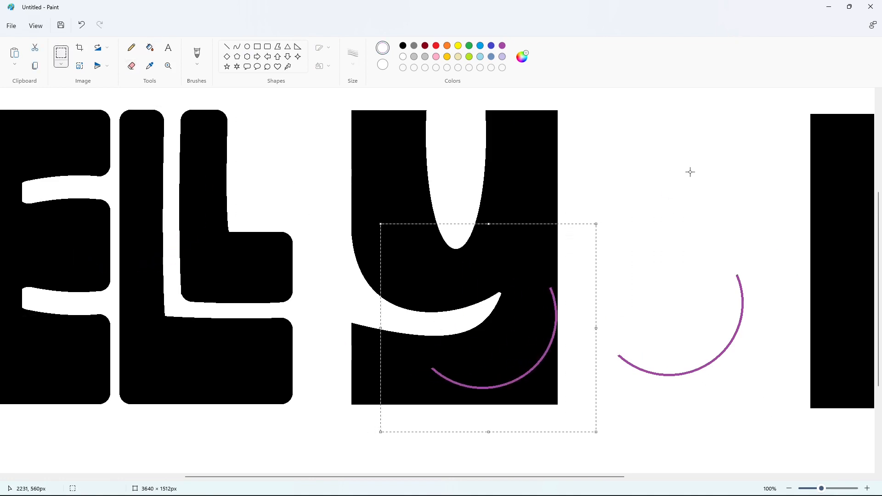
{"action": "key", "text": "Down"}
{"action": "key", "text": "Down"}
{"action": "key", "text": "Down"}
{"action": "key", "text": "Down"}
{"action": "key", "text": "Down"}
{"action": "key", "text": "Down"}
{"action": "key", "text": "Down"}
{"action": "key", "text": "Down"}
{"action": "key", "text": "Down"}
{"action": "key", "text": "Down"}
{"action": "key", "text": "Down"}
{"action": "key", "text": "Down"}
{"action": "key", "text": "Down"}
{"action": "key", "text": "Down"}
{"action": "key", "text": "Down"}
{"action": "key", "text": "Down"}
{"action": "key", "text": "Down"}
{"action": "key", "text": "Down"}
{"action": "key", "text": "Down"}
{"action": "key", "text": "Down"}
- Fill the Y's corner outside the arc with white and recolor the purple arc black
{"action": "left_click", "coordinate": [150, 47]}
{"action": "left_click", "coordinate": [529, 395]}
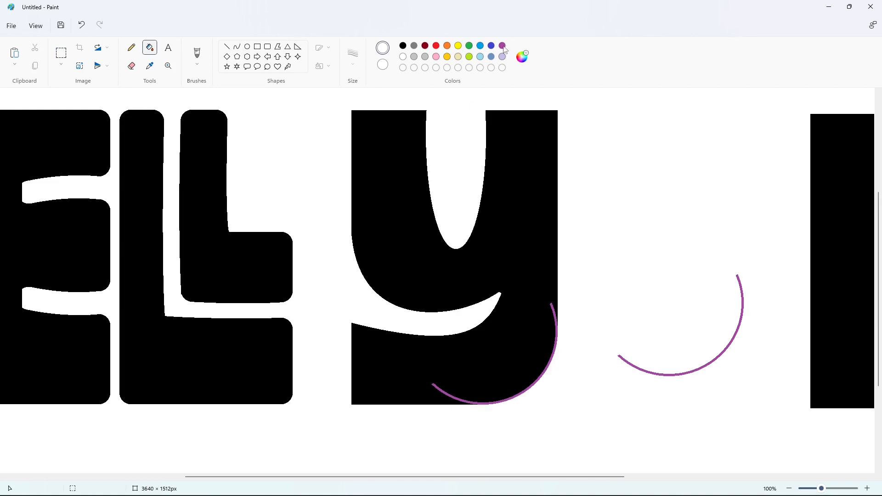
{"action": "left_click", "coordinate": [554, 302]}
- Draw a white curve about 238 × 42 px across the Y's lower-left edge and clear the black sliver beneath it
{"action": "scroll", "coordinate": [611, 319], "scroll_direction": "up", "scroll_amount": 2}
{"action": "scroll", "coordinate": [611, 321], "scroll_direction": "down", "scroll_amount": 4}
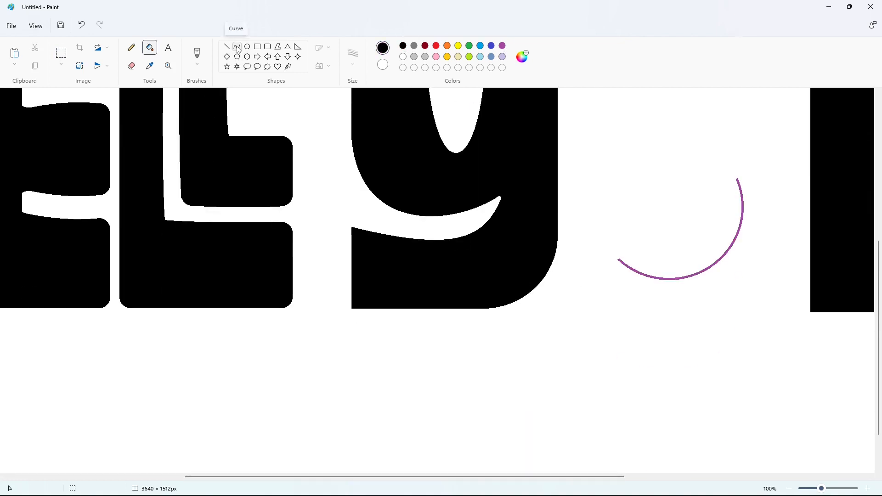
{"action": "left_click_drag", "start_coordinate": [433, 306], "coordinate": [327, 293]}
{"action": "left_click", "coordinate": [408, 309]}
{"action": "left_click", "coordinate": [340, 302]}
{"action": "key", "text": "Right"}
{"action": "key", "text": "Right"}
{"action": "key", "text": "Right"}
{"action": "key", "text": "Right"}
{"action": "key", "text": "Right"}
{"action": "key", "text": "Right"}
{"action": "key", "text": "Right"}
{"action": "key", "text": "Right"}
{"action": "key", "text": "Down"}
{"action": "key", "text": "Down"}
{"action": "key", "text": "Down"}
{"action": "key", "text": "Down"}
{"action": "key", "text": "Down"}
{"action": "key", "text": "Down"}
{"action": "key", "text": "Down"}
{"action": "key", "text": "Down"}
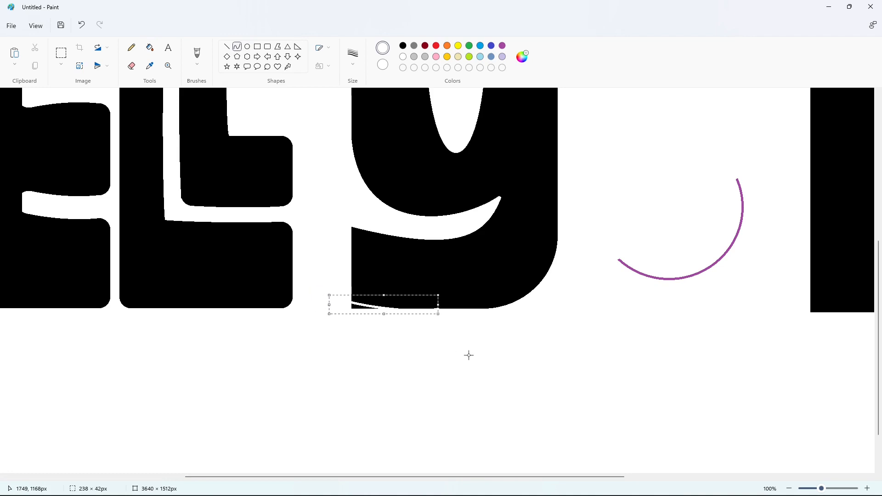
{"action": "left_click", "coordinate": [374, 286]}
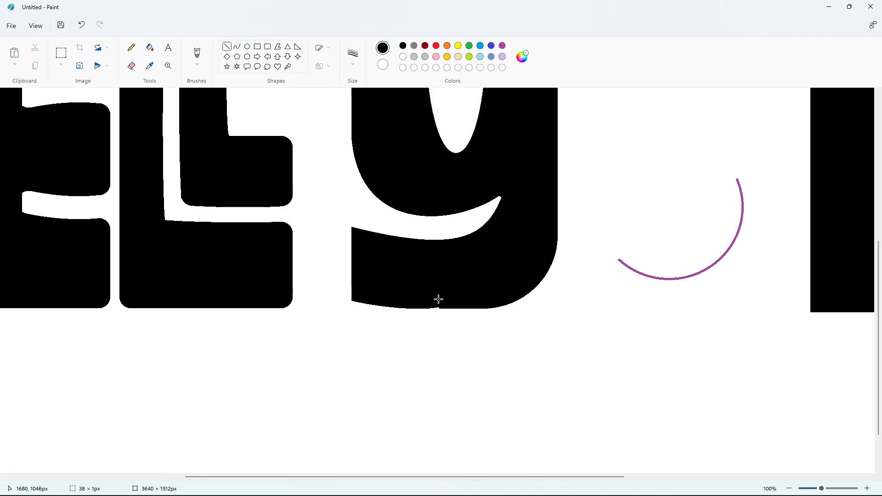
- Copy the small purple guide circle and align the copy inside the top outer corner of the Y's left arm
{"action": "scroll", "coordinate": [513, 388], "scroll_direction": "up", "scroll_amount": 2}
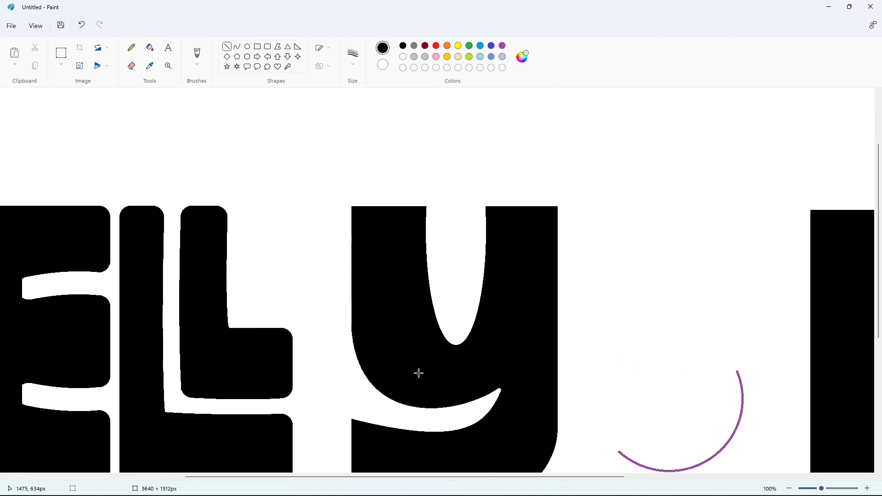
{"action": "scroll", "coordinate": [441, 479], "scroll_direction": "down", "scroll_amount": 2}
{"action": "left_click_drag", "start_coordinate": [439, 478], "coordinate": [261, 481]}
{"action": "scroll", "coordinate": [220, 322], "scroll_direction": "up", "scroll_amount": 3}
{"action": "left_click", "coordinate": [61, 53]}
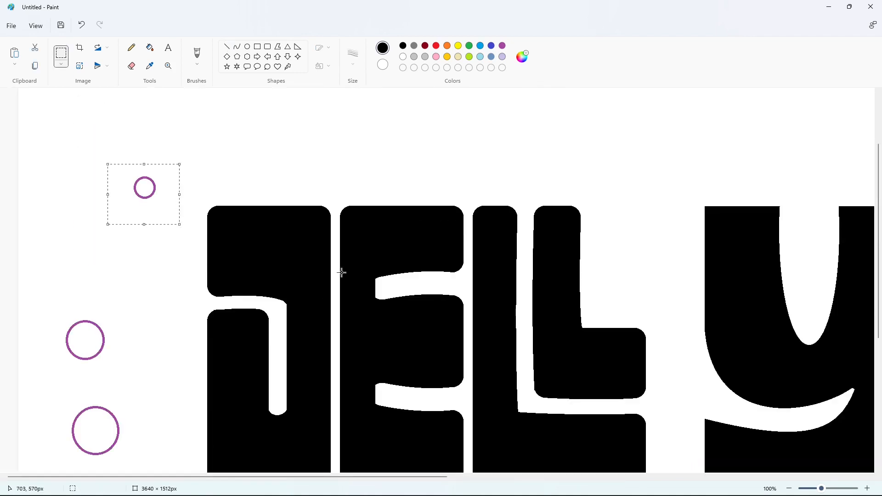
{"action": "scroll", "coordinate": [482, 459], "scroll_direction": "right", "scroll_amount": 10}
{"action": "scroll", "coordinate": [485, 296], "scroll_direction": "down", "scroll_amount": 2}
{"action": "key", "text": "ctrl+v"}
{"action": "key", "text": "Right"}
{"action": "key", "text": "Right"}
{"action": "key", "text": "Right"}
{"action": "key", "text": "Right"}
{"action": "key", "text": "Right"}
{"action": "key", "text": "Right"}
{"action": "key", "text": "Right"}
{"action": "key", "text": "Right"}
{"action": "key", "text": "Up"}
{"action": "key", "text": "Up"}
{"action": "key", "text": "Up"}
{"action": "key", "text": "Up"}
{"action": "key", "text": "Up"}
{"action": "key", "text": "Up"}
{"action": "key", "text": "Up"}
{"action": "key", "text": "Up"}
{"action": "key", "text": "Up"}
{"action": "key", "text": "Up"}
{"action": "key", "text": "Up"}
{"action": "key", "text": "Up"}
{"action": "key", "text": "Up"}
{"action": "key", "text": "Up"}
{"action": "key", "text": "Up"}
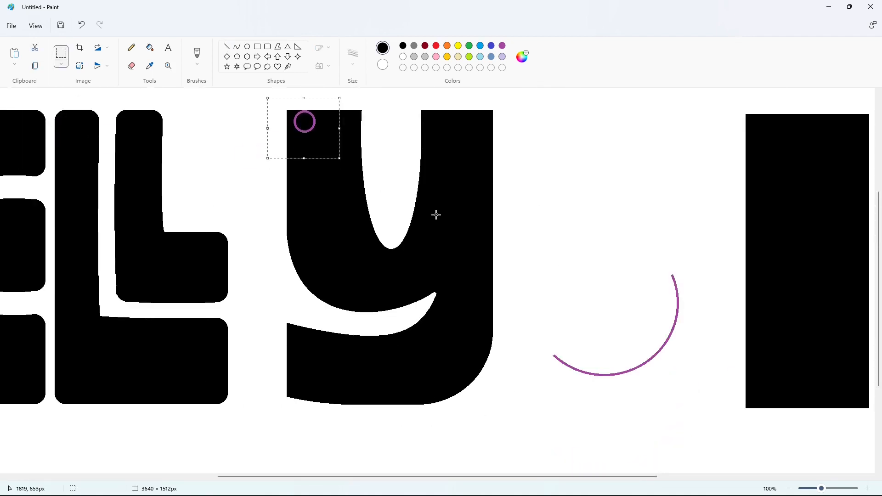
{"action": "key", "text": "Left"}
{"action": "key", "text": "Left"}
{"action": "key", "text": "Left"}
{"action": "key", "text": "Left"}
- Place another copy of the small guide circle inside the top inner corner of the Y's left arm
{"action": "key", "text": "ctrl+v"}
{"action": "key", "text": "Right"}
{"action": "key", "text": "Right"}
{"action": "key", "text": "Right"}
{"action": "key", "text": "Right"}
{"action": "key", "text": "Right"}
{"action": "key", "text": "Right"}
{"action": "key", "text": "Right"}
{"action": "key", "text": "Right"}
{"action": "key", "text": "Up"}
{"action": "key", "text": "Up"}
{"action": "key", "text": "Up"}
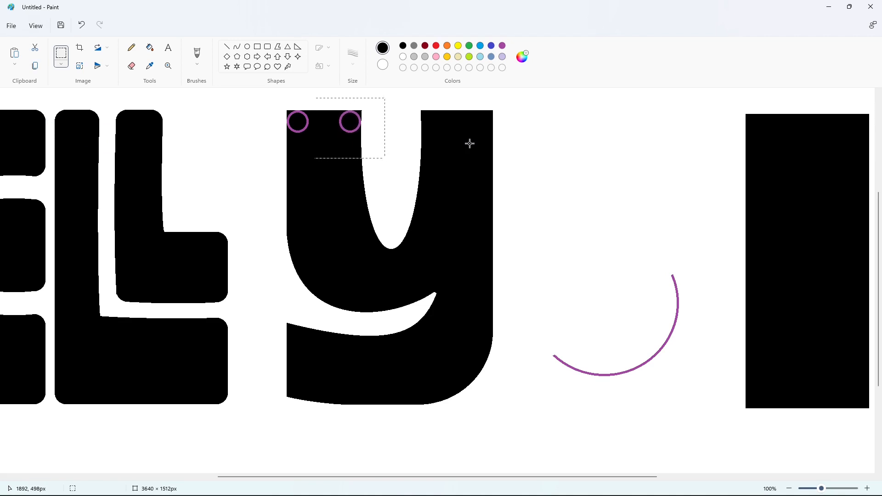
- Place a copy of the small guide circle inside the top inner corner of the Y's right arm
{"action": "key", "text": "ctrl+v"}
{"action": "key", "text": "Right"}
{"action": "key", "text": "Right"}
{"action": "key", "text": "Right"}
{"action": "key", "text": "Right"}
{"action": "key", "text": "Right"}
{"action": "key", "text": "Right"}
{"action": "key", "text": "Right"}
{"action": "key", "text": "Right"}
{"action": "key", "text": "Up"}
{"action": "key", "text": "Up"}
{"action": "key", "text": "Up"}
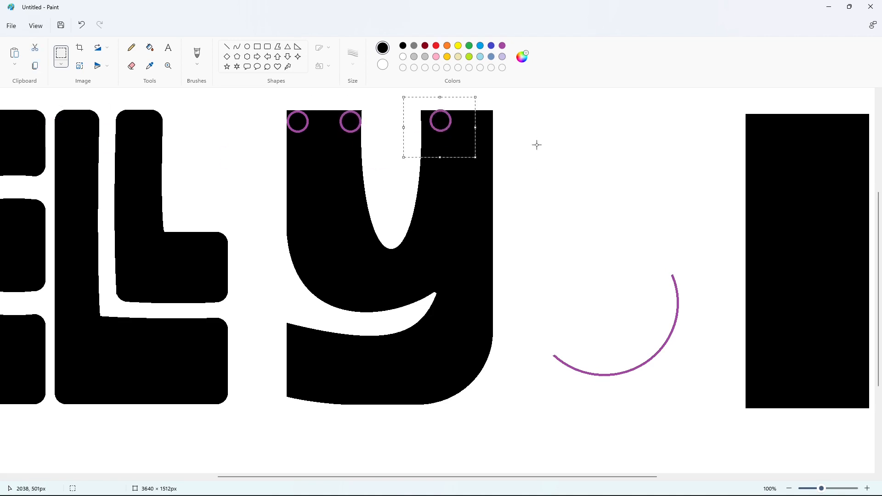
{"action": "key", "text": "Left"}
{"action": "key", "text": "Left"}
- Place a copy of the small guide circle inside the top outer corner of the Y's right arm
{"action": "key", "text": "ctrl+v"}
{"action": "key", "text": "Right"}
{"action": "key", "text": "Right"}
{"action": "key", "text": "Right"}
{"action": "key", "text": "Right"}
{"action": "key", "text": "Right"}
{"action": "key", "text": "Right"}
{"action": "key", "text": "Right"}
{"action": "key", "text": "Right"}
{"action": "key", "text": "Up"}
{"action": "key", "text": "Up"}
{"action": "key", "text": "Up"}
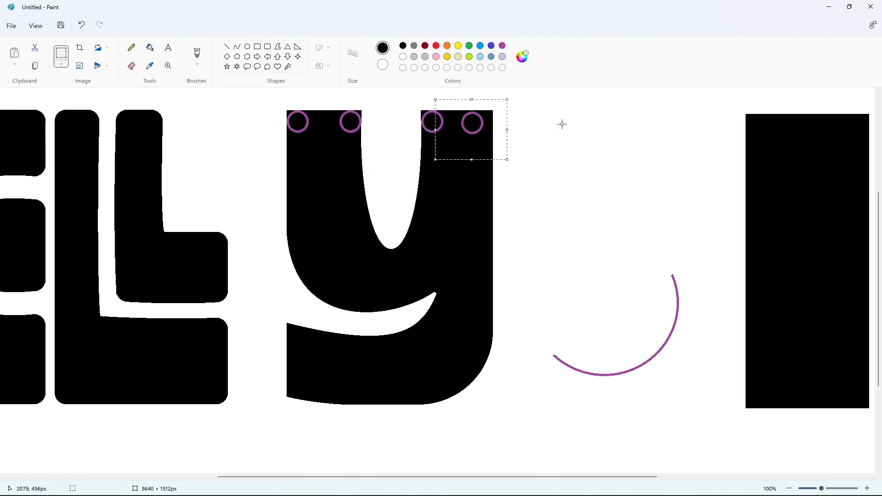
{"action": "key", "text": "Right"}
{"action": "key", "text": "Right"}
{"action": "left_click", "coordinate": [570, 146]}
- Place a copy of the small guide circle inside the upper-left corner of the Y's tail
{"action": "key", "text": "ctrl+v"}
{"action": "left_click_drag", "start_coordinate": [57, 132], "coordinate": [300, 342]}
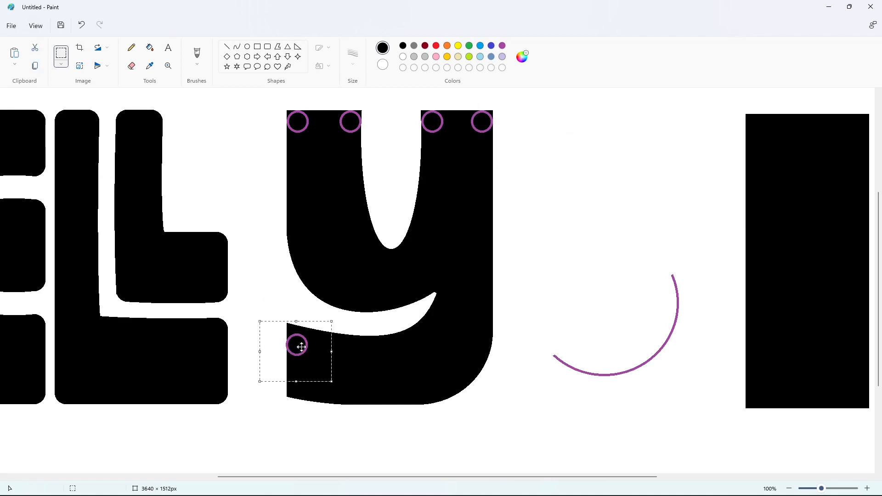
{"action": "key", "text": "Up"}
{"action": "key", "text": "Up"}
{"action": "key", "text": "Up"}
{"action": "key", "text": "Up"}
{"action": "key", "text": "Up"}
{"action": "key", "text": "Up"}
- Place a copy of the small guide circle inside the lower-left corner of the Y's tail
{"action": "key", "text": "ctrl+v"}
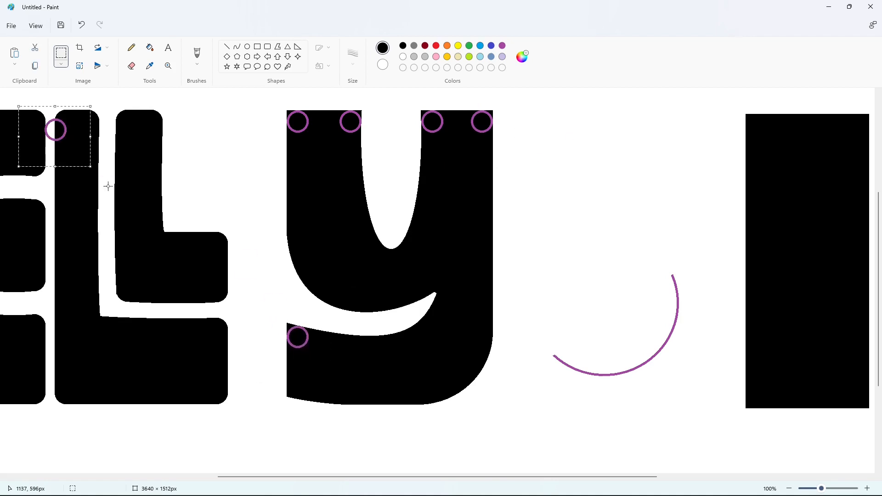
{"action": "left_click_drag", "start_coordinate": [57, 133], "coordinate": [305, 383]}
{"action": "key", "text": "Left"}
{"action": "key", "text": "Left"}
{"action": "key", "text": "Left"}
{"action": "key", "text": "Left"}
{"action": "key", "text": "Left"}
{"action": "key", "text": "Left"}
{"action": "key", "text": "Left"}
{"action": "key", "text": "Left"}
{"action": "key", "text": "Left"}
{"action": "key", "text": "Down"}
{"action": "key", "text": "Down"}
{"action": "key", "text": "Down"}
{"action": "key", "text": "Down"}
{"action": "key", "text": "Down"}
{"action": "key", "text": "Down"}
{"action": "key", "text": "Down"}
{"action": "key", "text": "Down"}
{"action": "key", "text": "Down"}
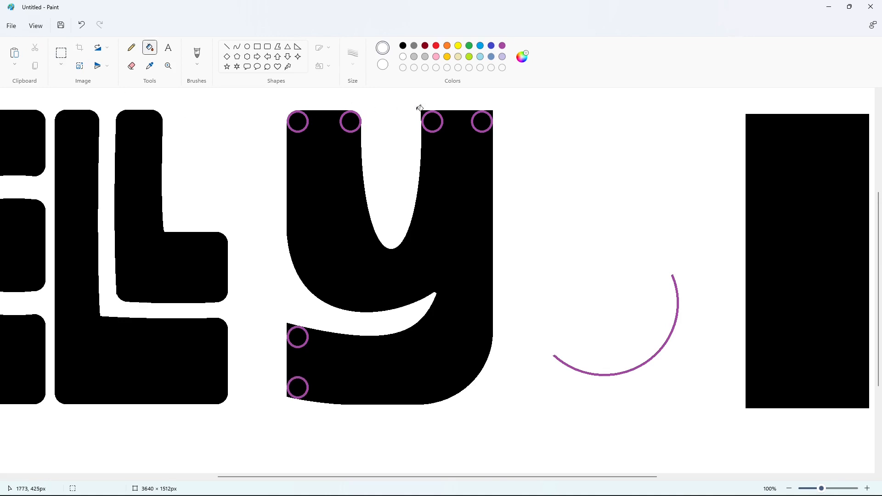
- Fill the Y's corners outside the guide circles with white, recolor its body purple to merge with the circles, and fill the letter black
{"action": "left_click", "coordinate": [501, 45]}
{"action": "left_click", "coordinate": [330, 153]}
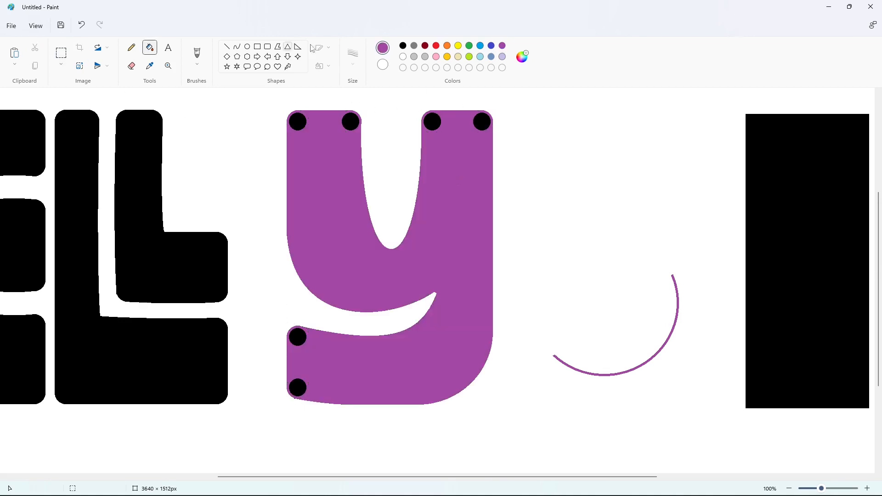
{"action": "left_click", "coordinate": [403, 45]}
{"action": "left_click", "coordinate": [339, 153]}
- Clear the leftover purple arc beside the Y by filling it with white
{"action": "left_click", "coordinate": [403, 57]}
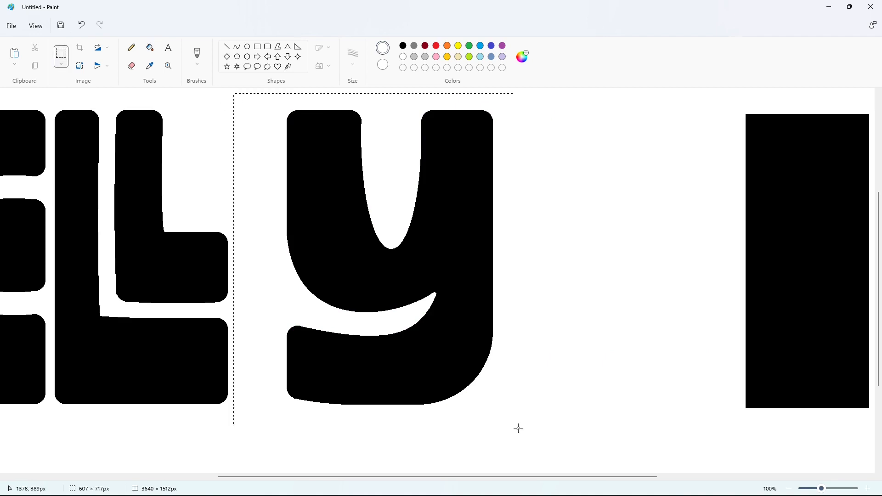
{"action": "left_click", "coordinate": [150, 47]}
{"action": "left_click", "coordinate": [340, 201]}
- Paste the finished Y and move it directly against the L's outer edge, level with the other letters
{"action": "key", "text": "ctrl+v"}
{"action": "left_click_drag", "start_coordinate": [144, 271], "coordinate": [206, 257]}
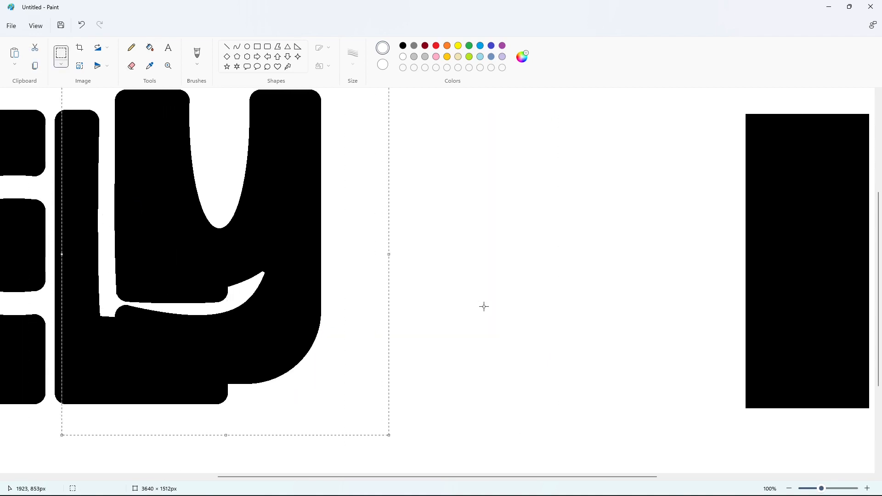
{"action": "key", "text": "Right"}
{"action": "key", "text": "Right"}
{"action": "key", "text": "Right"}
{"action": "key", "text": "Right"}
{"action": "key", "text": "Right"}
{"action": "key", "text": "Right"}
{"action": "key", "text": "Down"}
{"action": "key", "text": "Down"}
{"action": "key", "text": "Down"}
{"action": "key", "text": "Down"}
{"action": "key", "text": "Down"}
{"action": "key", "text": "Down"}
{"action": "key", "text": "Down"}
{"action": "key", "text": "Down"}
{"action": "key", "text": "Down"}
{"action": "key", "text": "Down"}
{"action": "key", "text": "Down"}
{"action": "key", "text": "Down"}
{"action": "key", "text": "Down"}
{"action": "key", "text": "Down"}
{"action": "key", "text": "Down"}
{"action": "key", "text": "Down"}
{"action": "key", "text": "Down"}
{"action": "key", "text": "Down"}
{"action": "key", "text": "Down"}
{"action": "key", "text": "Down"}
{"action": "key", "text": "Right"}
{"action": "key", "text": "Right"}
{"action": "key", "text": "Right"}
{"action": "key", "text": "Right"}
{"action": "key", "text": "Right"}
{"action": "key", "text": "Right"}
{"action": "key", "text": "Right"}
{"action": "key", "text": "Right"}
{"action": "key", "text": "Right"}
{"action": "key", "text": "Right"}
{"action": "key", "text": "Right"}
{"action": "key", "text": "Right"}
{"action": "key", "text": "Right"}
{"action": "key", "text": "Right"}
{"action": "key", "text": "Right"}
{"action": "key", "text": "Right"}
{"action": "key", "text": "Right"}
{"action": "key", "text": "Right"}
{"action": "key", "text": "Right"}
{"action": "key", "text": "Right"}
{"action": "key", "text": "Left"}
{"action": "key", "text": "Left"}
{"action": "key", "text": "Left"}
{"action": "key", "text": "Left"}
{"action": "key", "text": "Left"}
{"action": "key", "text": "Left"}
{"action": "key", "text": "Left"}
{"action": "key", "text": "Left"}
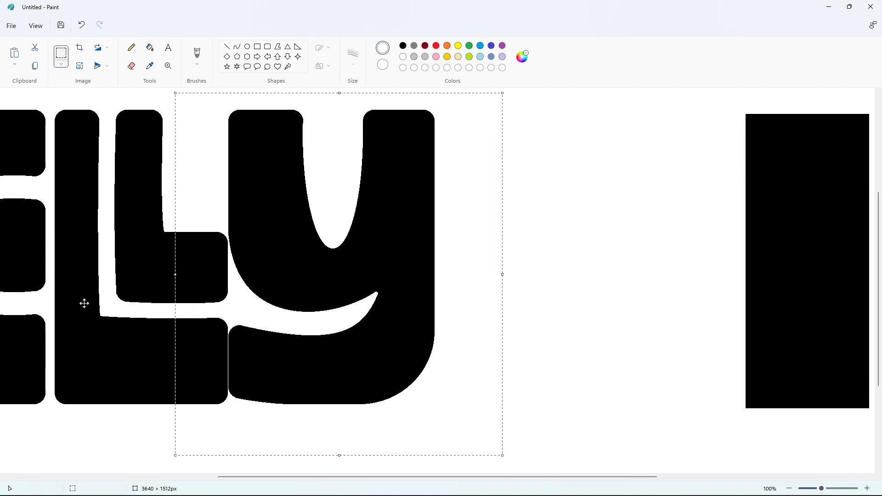
- Shift the Y away from the L to leave a narrow gap of about 20 px between the letters
{"action": "key", "text": "Right"}
{"action": "key", "text": "Right"}
{"action": "key", "text": "Right"}
{"action": "key", "text": "Right"}
{"action": "key", "text": "Right"}
{"action": "key", "text": "Right"}
{"action": "key", "text": "Right"}
{"action": "key", "text": "Right"}
{"action": "key", "text": "Right"}
{"action": "key", "text": "Right"}
{"action": "key", "text": "Right"}
{"action": "key", "text": "Right"}
{"action": "key", "text": "Right"}
{"action": "key", "text": "Right"}
{"action": "key", "text": "Right"}
{"action": "key", "text": "Right"}
{"action": "key", "text": "Right"}
{"action": "key", "text": "Right"}
{"action": "key", "text": "Right"}
{"action": "key", "text": "Right"}
{"action": "key", "text": "Right"}
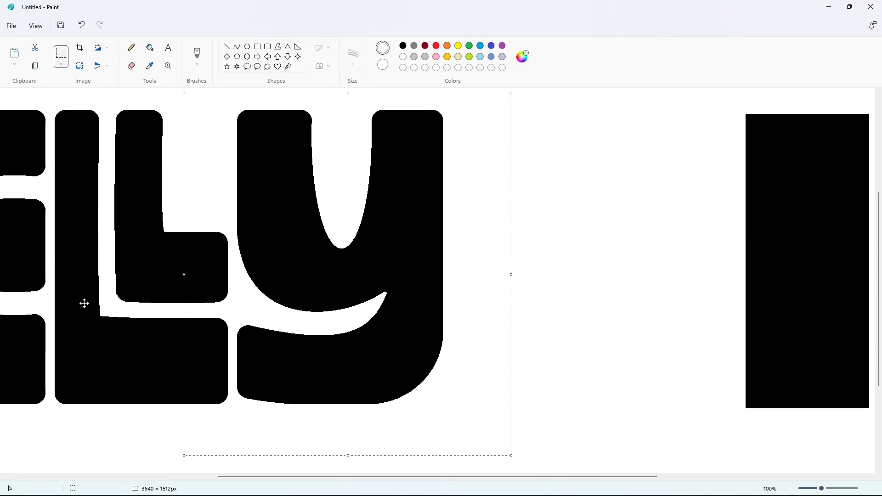
- Copy the J and place the duplicate directly against the outer edge of the Y, level with the other letters
{"action": "left_click_drag", "start_coordinate": [281, 476], "coordinate": [110, 464]}
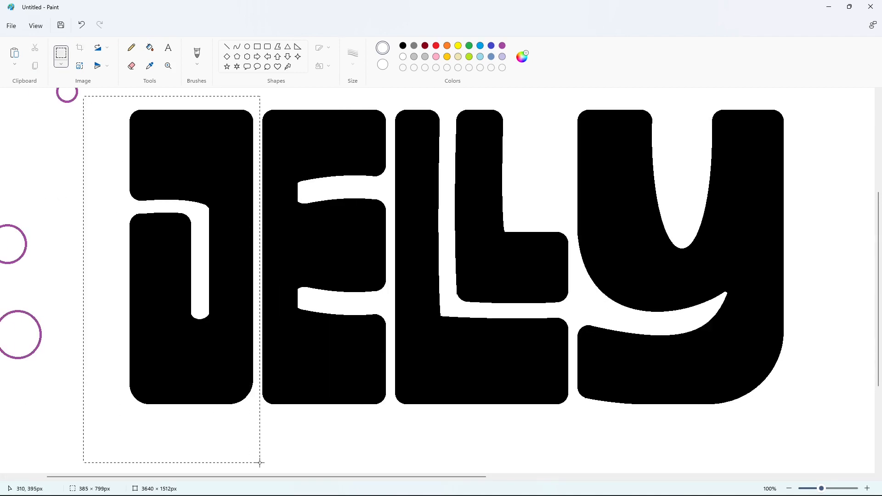
{"action": "left_click_drag", "start_coordinate": [259, 463], "coordinate": [260, 463]}
{"action": "key", "text": "ctrl+c"}
{"action": "left_click_drag", "start_coordinate": [467, 477], "coordinate": [692, 477]}
{"action": "key", "text": "ctrl+v"}
{"action": "left_click_drag", "start_coordinate": [86, 284], "coordinate": [250, 271]}
{"action": "key", "text": "Down"}
{"action": "key", "text": "Down"}
{"action": "key", "text": "Down"}
{"action": "key", "text": "Down"}
{"action": "key", "text": "Down"}
{"action": "key", "text": "Down"}
{"action": "key", "text": "Down"}
{"action": "key", "text": "Down"}
{"action": "key", "text": "Right"}
{"action": "key", "text": "Right"}
{"action": "key", "text": "Right"}
{"action": "key", "text": "Right"}
{"action": "key", "text": "Right"}
{"action": "key", "text": "Right"}
{"action": "key", "text": "Right"}
{"action": "key", "text": "Right"}
{"action": "key", "text": "Right"}
{"action": "key", "text": "Right"}
{"action": "key", "text": "Right"}
{"action": "key", "text": "Right"}
{"action": "key", "text": "Right"}
{"action": "key", "text": "Right"}
{"action": "key", "text": "Right"}
{"action": "key", "text": "Right"}
{"action": "key", "text": "Right"}
{"action": "key", "text": "Right"}
{"action": "key", "text": "Right"}
{"action": "key", "text": "Right"}
{"action": "key", "text": "Left"}
{"action": "key", "text": "Left"}
{"action": "key", "text": "Left"}
{"action": "key", "text": "Left"}
{"action": "key", "text": "Left"}
{"action": "key", "text": "Left"}
{"action": "key", "text": "Left"}
{"action": "key", "text": "Left"}
{"action": "key", "text": "Left"}
{"action": "key", "text": "Left"}
{"action": "key", "text": "Left"}
{"action": "key", "text": "Left"}
{"action": "key", "text": "Left"}
{"action": "key", "text": "Left"}
{"action": "key", "text": "Left"}
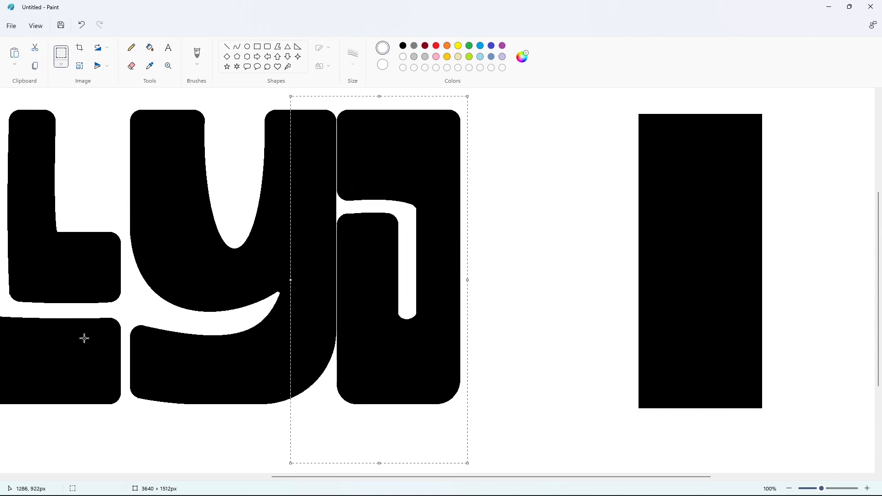
- Shift the second J away from the Y to leave a narrow gap of about 20 px
{"action": "key", "text": "Right"}
{"action": "key", "text": "Right"}
{"action": "key", "text": "Right"}
{"action": "key", "text": "Right"}
{"action": "key", "text": "Right"}
{"action": "key", "text": "Right"}
{"action": "key", "text": "Right"}
{"action": "key", "text": "Right"}
{"action": "key", "text": "Right"}
{"action": "key", "text": "Right"}
{"action": "key", "text": "Right"}
{"action": "key", "text": "Right"}
{"action": "key", "text": "Right"}
{"action": "key", "text": "Right"}
{"action": "key", "text": "Right"}
{"action": "key", "text": "Right"}
{"action": "key", "text": "Right"}
{"action": "key", "text": "Right"}
{"action": "key", "text": "Right"}
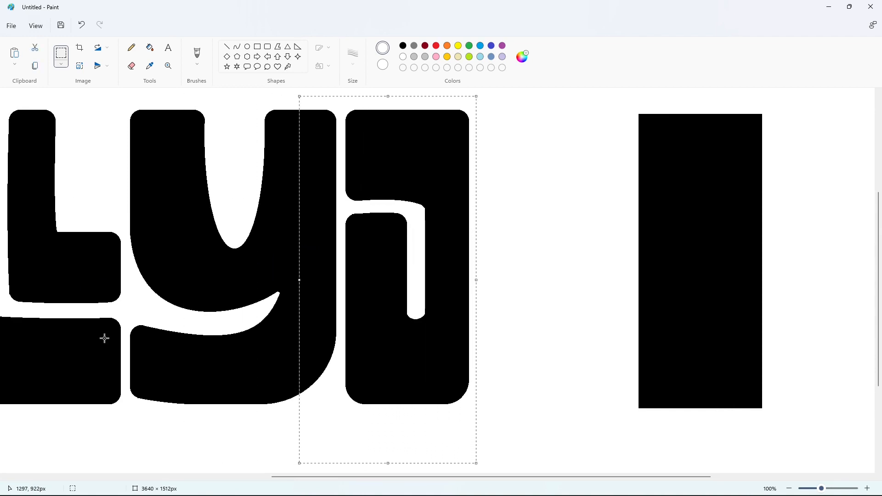
- Copy the spare black rectangle, place the duplicate beside the second J, and widen it slightly
{"action": "left_click_drag", "start_coordinate": [311, 477], "coordinate": [449, 480]}
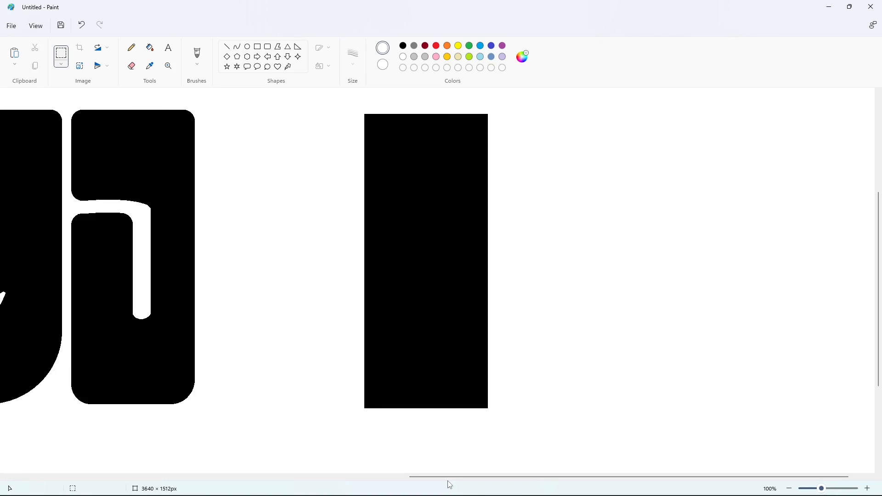
{"action": "left_click_drag", "start_coordinate": [329, 109], "coordinate": [606, 429]}
{"action": "key", "text": "ctrl+c"}
{"action": "key", "text": "ctrl+v"}
{"action": "left_click_drag", "start_coordinate": [151, 281], "coordinate": [314, 282]}
{"action": "left_click_drag", "start_coordinate": [459, 268], "coordinate": [472, 269]}
{"action": "left_click", "coordinate": [595, 309]}
- Place another copy of the black rectangle farther along the canvas and fill the original rectangle with white
{"action": "key", "text": "ctrl+v"}
{"action": "left_click_drag", "start_coordinate": [183, 193], "coordinate": [807, 194]}
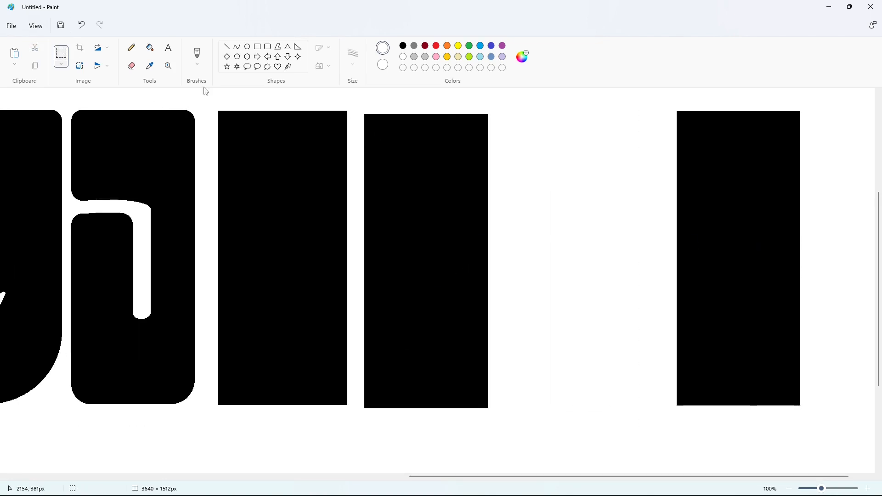
{"action": "left_click", "coordinate": [149, 47]}
{"action": "left_click", "coordinate": [405, 190]}
- Taper the left side of the black rectangle beside the second J with a white curve about 48 × 674 px, then fill the shape red
{"action": "left_click_drag", "start_coordinate": [466, 478], "coordinate": [427, 478]}
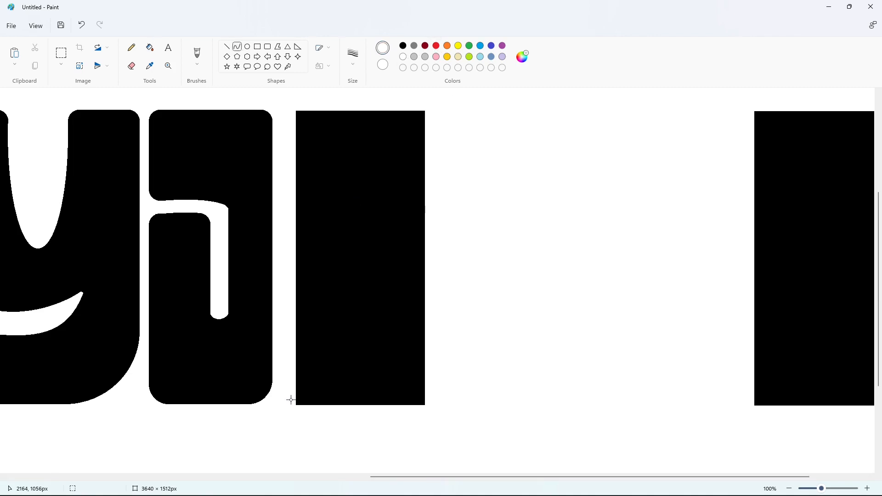
{"action": "mouse_move", "coordinate": [307, 315]}
{"action": "left_mouse_down"}
{"action": "mouse_move", "coordinate": [294, 331]}
{"action": "mouse_move", "coordinate": [306, 317]}
{"action": "left_mouse_up"}
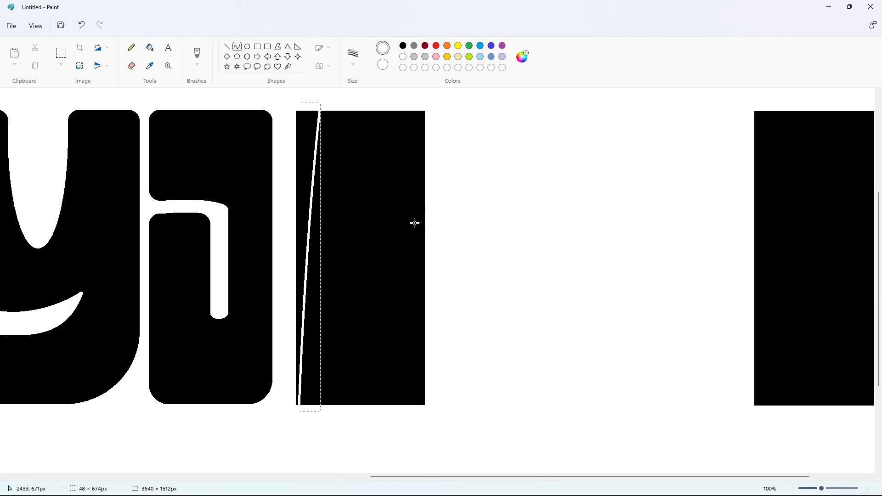
{"action": "left_click", "coordinate": [481, 241]}
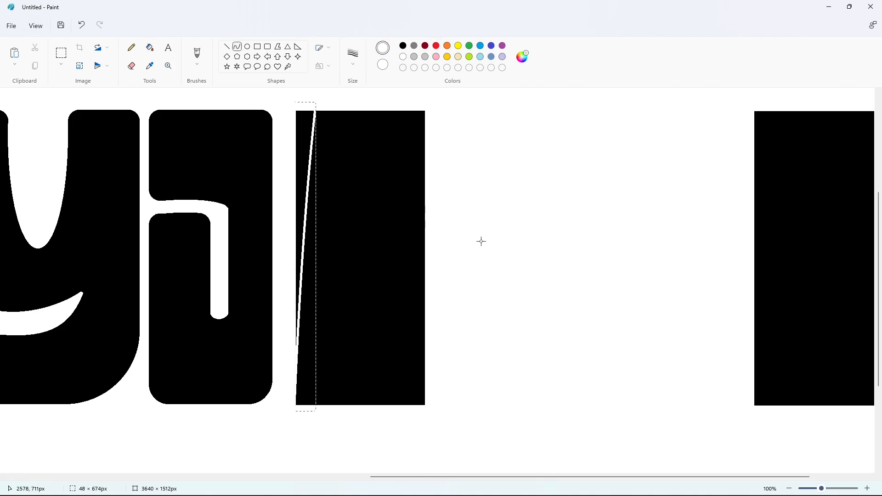
{"action": "left_click", "coordinate": [149, 48]}
{"action": "left_click", "coordinate": [436, 45]}
{"action": "left_click", "coordinate": [369, 234]}
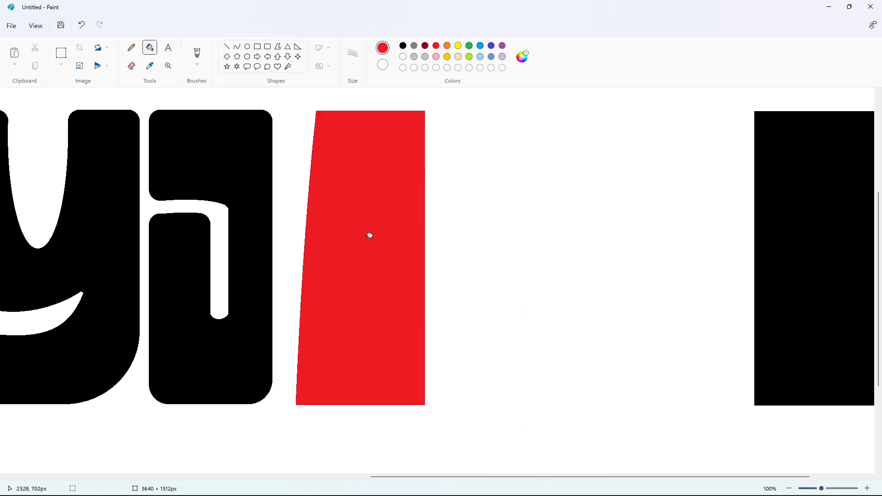
{"action": "key", "text": "ctrl+v"}
{"action": "left_click_drag", "start_coordinate": [78, 266], "coordinate": [370, 252]}
{"action": "key", "text": "Left"}
{"action": "key", "text": "Left"}
{"action": "key", "text": "Left"}
{"action": "key", "text": "Left"}
{"action": "key", "text": "Left"}
{"action": "key", "text": "Left"}
{"action": "key", "text": "Left"}
{"action": "key", "text": "Left"}
{"action": "key", "text": "Left"}
{"action": "key", "text": "Left"}
{"action": "key", "text": "Left"}
{"action": "key", "text": "Left"}
{"action": "key", "text": "Left"}
{"action": "key", "text": "Left"}
{"action": "key", "text": "Left"}
{"action": "key", "text": "Left"}
{"action": "key", "text": "Left"}
{"action": "key", "text": "Left"}
{"action": "key", "text": "Left"}
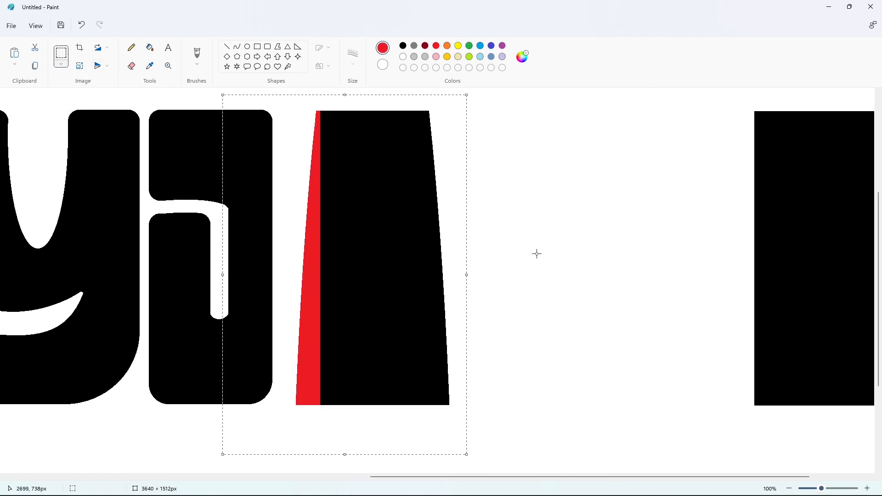
{"action": "key", "text": "ctrl+z"}
- Undo the red fill, copy the black strip along the curved side, restore the red fill, and paste the strip
{"action": "key", "text": "ctrl+z"}
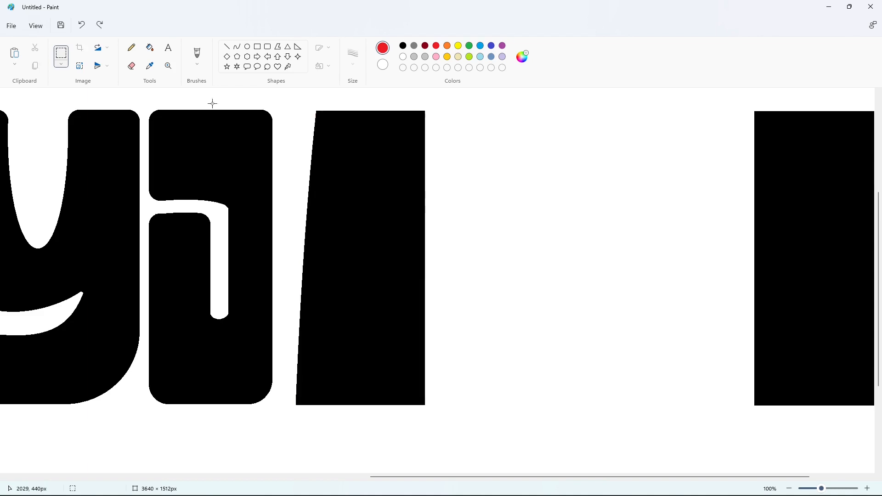
{"action": "left_click_drag", "start_coordinate": [326, 243], "coordinate": [284, 419]}
{"action": "key", "text": "ctrl+c"}
{"action": "left_click", "coordinate": [522, 384]}
{"action": "left_click", "coordinate": [99, 26]}
{"action": "key", "text": "ctrl+v"}
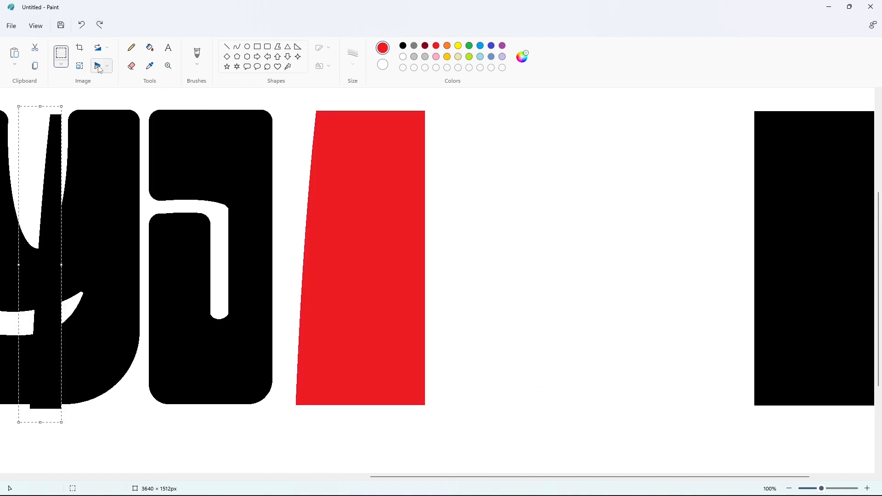
- Flip the pasted strip horizontally and align it over the red shape's straight right edge, level with its top and bottom
{"action": "left_click", "coordinate": [98, 65]}
{"action": "left_click_drag", "start_coordinate": [53, 258], "coordinate": [401, 255]}
{"action": "key", "text": "Right"}
{"action": "key", "text": "Right"}
{"action": "key", "text": "Right"}
{"action": "key", "text": "Right"}
{"action": "key", "text": "Right"}
{"action": "key", "text": "Right"}
{"action": "key", "text": "Right"}
{"action": "key", "text": "Right"}
{"action": "key", "text": "Right"}
{"action": "key", "text": "Right"}
{"action": "key", "text": "Right"}
{"action": "key", "text": "Right"}
{"action": "key", "text": "Right"}
{"action": "key", "text": "Right"}
{"action": "key", "text": "Right"}
{"action": "key", "text": "Right"}
{"action": "key", "text": "Right"}
{"action": "key", "text": "Right"}
{"action": "key", "text": "Right"}
{"action": "key", "text": "Right"}
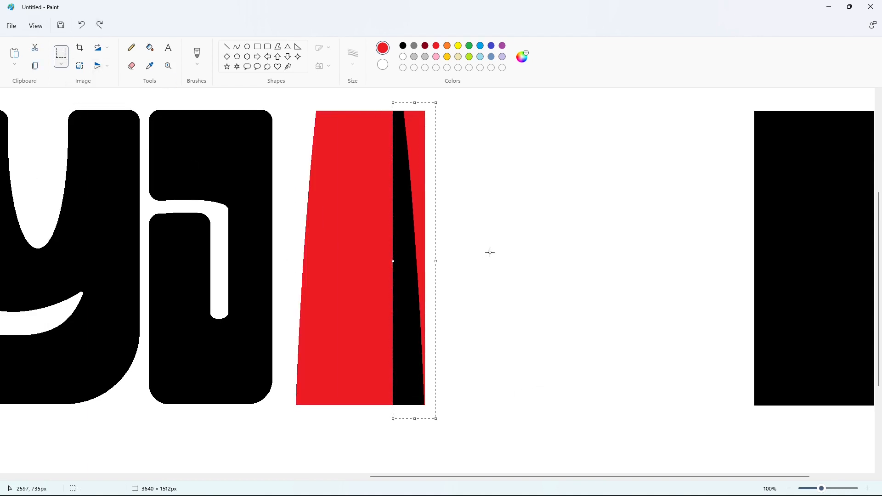
{"action": "left_click", "coordinate": [489, 252]}
- Fill the leftover red sliver outside the mirrored curve with white and the remaining red area with black
{"action": "left_click", "coordinate": [150, 47]}
{"action": "left_click", "coordinate": [402, 57]}
{"action": "left_click", "coordinate": [417, 124]}
{"action": "left_click", "coordinate": [403, 45]}
{"action": "left_click", "coordinate": [367, 183]}
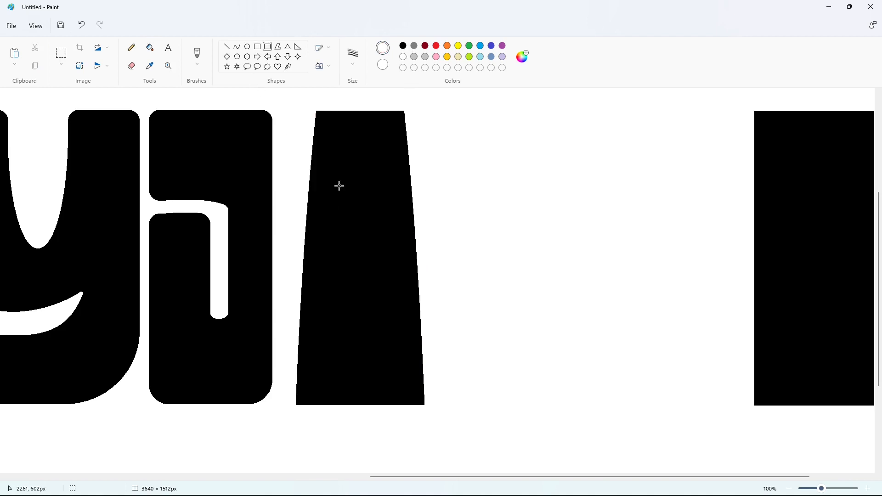
- Cut a white rounded slot about 31 px wide up the centre of the tapered shape, open at its lower edge
{"action": "left_click_drag", "start_coordinate": [352, 162], "coordinate": [369, 465]}
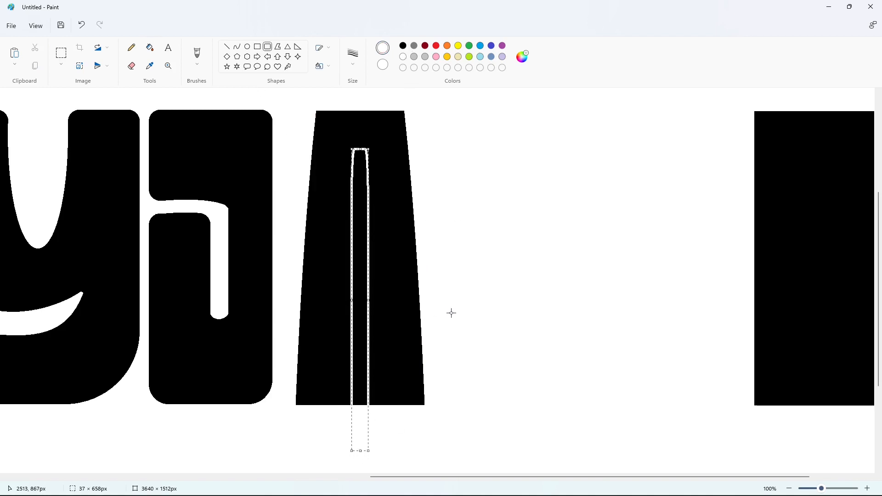
{"action": "left_click_drag", "start_coordinate": [352, 300], "coordinate": [354, 299]}
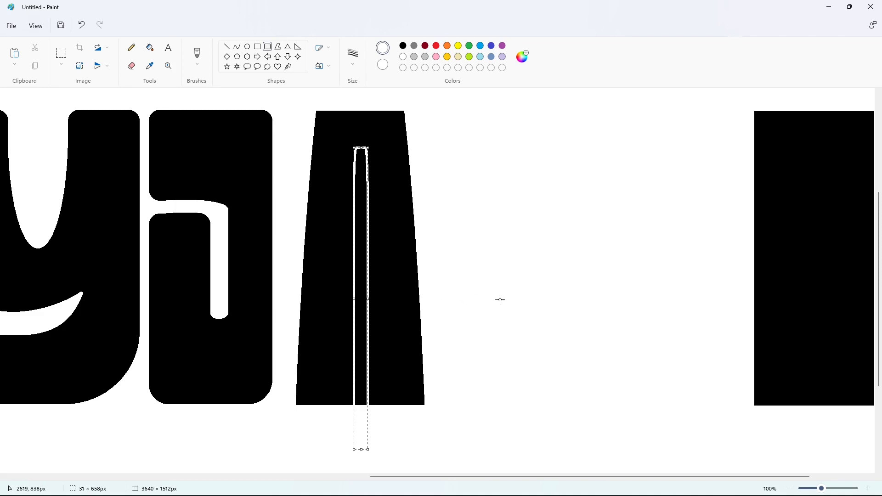
{"action": "key", "text": "Delete"}
{"action": "left_click", "coordinate": [149, 48]}
- Draw a black rectangle across the middle of the slot and fill it black to form the A's crossbar
{"action": "left_click", "coordinate": [258, 47]}
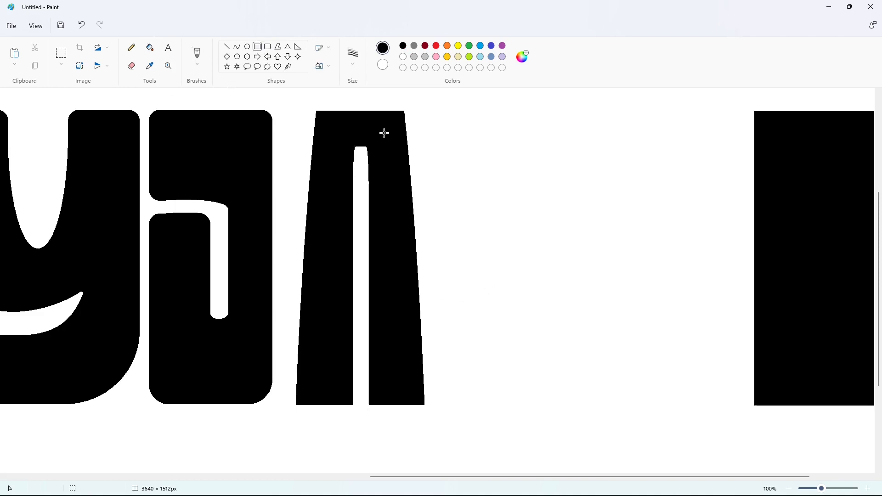
{"action": "left_click_drag", "start_coordinate": [343, 232], "coordinate": [393, 265]}
{"action": "left_click", "coordinate": [150, 48]}
{"action": "left_click", "coordinate": [361, 250]}
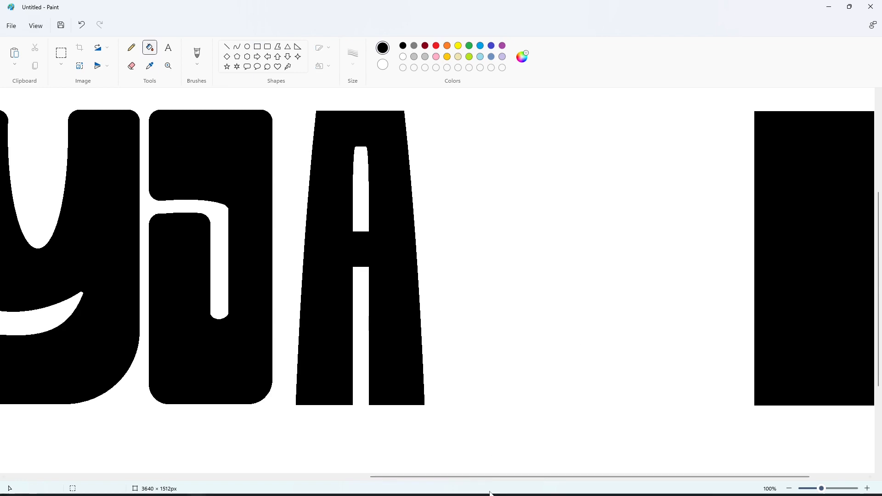
- Copy the small purple circle and fit the duplicate into the A's upper-left corner as a rounding guide
{"action": "scroll", "coordinate": [372, 326], "scroll_direction": "left", "scroll_amount": 12}
{"action": "scroll", "coordinate": [131, 336], "scroll_direction": "up", "scroll_amount": 4}
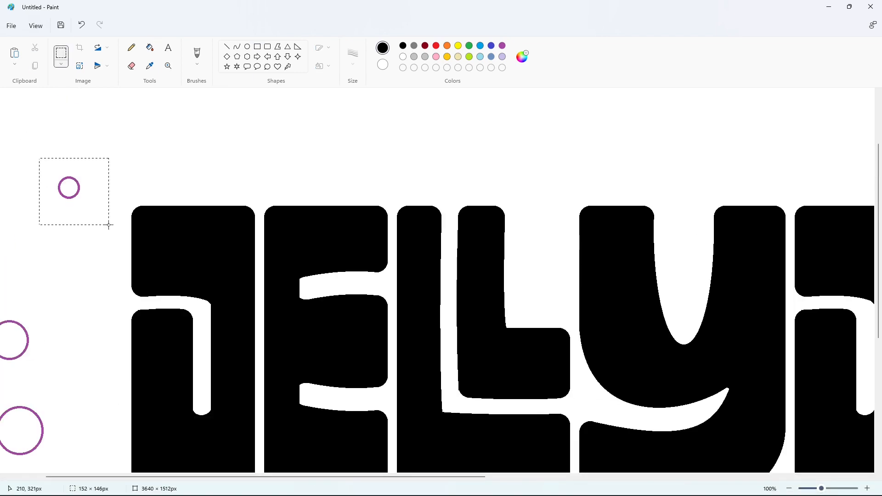
{"action": "left_click_drag", "start_coordinate": [231, 477], "coordinate": [519, 477]}
{"action": "key", "text": "ctrl+v"}
{"action": "left_click_drag", "start_coordinate": [69, 156], "coordinate": [429, 239]}
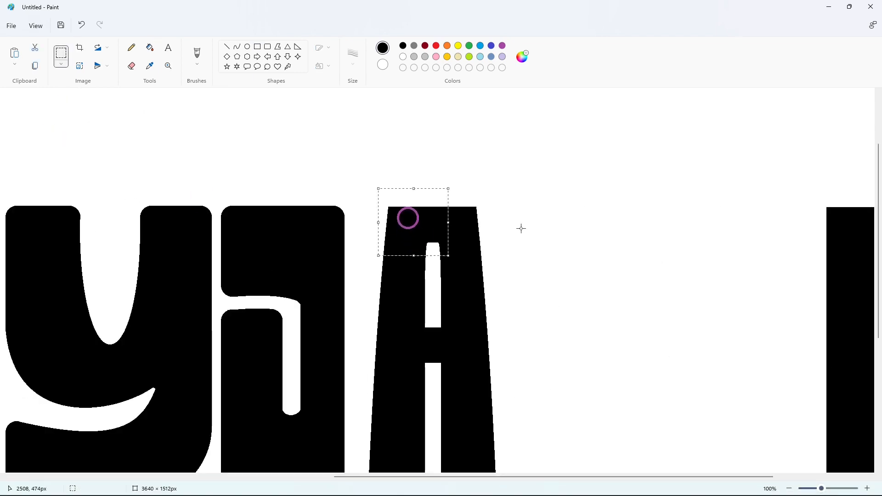
{"action": "key", "text": "Left"}
{"action": "key", "text": "Left"}
{"action": "key", "text": "Left"}
{"action": "key", "text": "Left"}
{"action": "key", "text": "Left"}
{"action": "key", "text": "Left"}
{"action": "key", "text": "Left"}
{"action": "key", "text": "Left"}
{"action": "key", "text": "Left"}
{"action": "key", "text": "Left"}
{"action": "key", "text": "Left"}
{"action": "key", "text": "Left"}
{"action": "key", "text": "Left"}
{"action": "key", "text": "Left"}
{"action": "key", "text": "Left"}
{"action": "key", "text": "Left"}
{"action": "key", "text": "Left"}
{"action": "key", "text": "Left"}
{"action": "key", "text": "Left"}
{"action": "key", "text": "Left"}
{"action": "left_click", "coordinate": [522, 229]}
- Fit another copy of the small purple circle into the A's upper-right corner
{"action": "left_click_drag", "start_coordinate": [56, 137], "coordinate": [471, 223]}
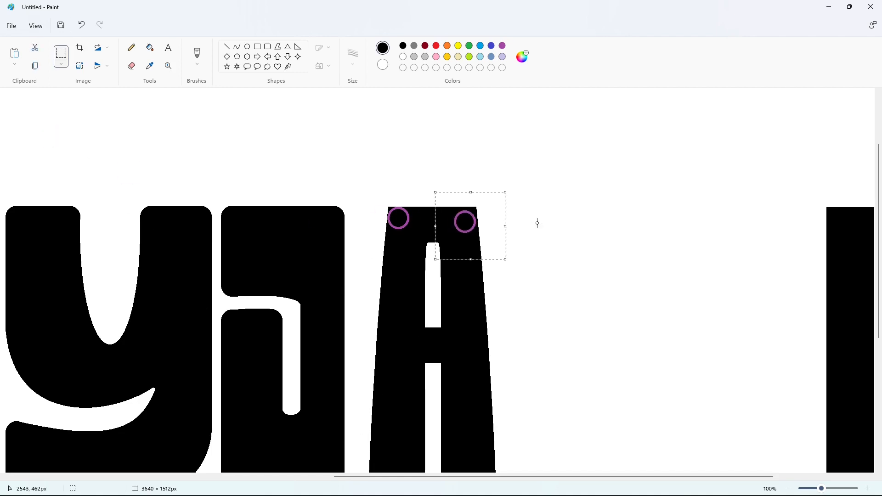
{"action": "key", "text": "Up"}
{"action": "key", "text": "Up"}
{"action": "key", "text": "Up"}
{"action": "key", "text": "Up"}
{"action": "key", "text": "Up"}
{"action": "key", "text": "Up"}
{"action": "key", "text": "Right"}
{"action": "key", "text": "Right"}
{"action": "key", "text": "Right"}
{"action": "key", "text": "Right"}
{"action": "key", "text": "Right"}
{"action": "key", "text": "Left"}
{"action": "key", "text": "Left"}
{"action": "left_click", "coordinate": [538, 223]}
- Fit a copy of the small purple circle into the outer lower corner of the A's left leg
{"action": "scroll", "coordinate": [477, 447], "scroll_direction": "down", "scroll_amount": 4}
{"action": "key", "text": "ctrl+v"}
{"action": "left_click_drag", "start_coordinate": [60, 153], "coordinate": [402, 315]}
{"action": "key", "text": "Left"}
{"action": "key", "text": "Left"}
{"action": "key", "text": "Left"}
{"action": "key", "text": "Left"}
{"action": "key", "text": "Left"}
{"action": "key", "text": "Left"}
{"action": "key", "text": "Left"}
{"action": "key", "text": "Left"}
{"action": "key", "text": "Left"}
{"action": "key", "text": "Left"}
{"action": "key", "text": "Left"}
{"action": "key", "text": "Left"}
{"action": "key", "text": "Left"}
{"action": "key", "text": "Left"}
{"action": "key", "text": "Left"}
{"action": "key", "text": "Left"}
{"action": "key", "text": "Left"}
{"action": "key", "text": "Left"}
{"action": "key", "text": "Left"}
{"action": "key", "text": "Left"}
{"action": "left_click", "coordinate": [492, 277]}
- Fit a copy of the small purple circle into the inner lower corner of the A's left leg
{"action": "key", "text": "ctrl+v"}
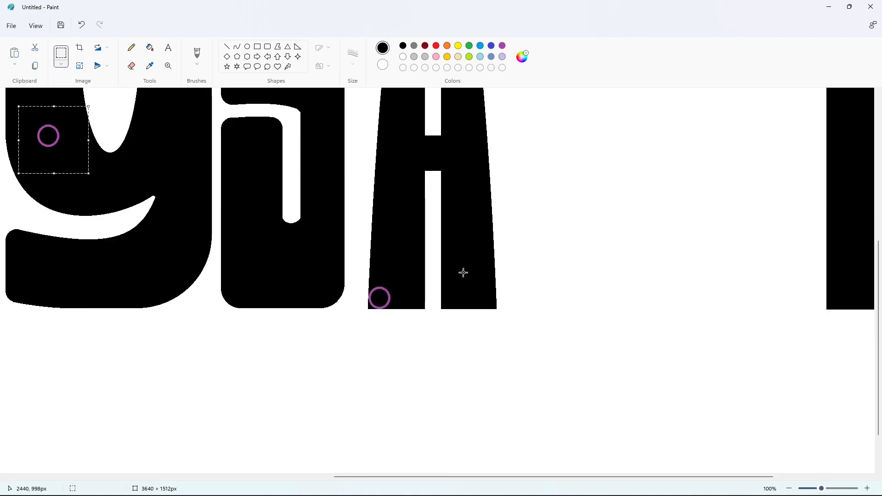
{"action": "left_click_drag", "start_coordinate": [51, 136], "coordinate": [411, 300]}
{"action": "key", "text": "Right"}
{"action": "key", "text": "Right"}
{"action": "key", "text": "Right"}
{"action": "key", "text": "Right"}
{"action": "key", "text": "Right"}
{"action": "key", "text": "Right"}
{"action": "key", "text": "Right"}
{"action": "key", "text": "Right"}
- Try to fit another copy of the small purple circle into the inner lower corner of the A's right leg
{"action": "key", "text": "ctrl+v"}
{"action": "left_click_drag", "start_coordinate": [53, 138], "coordinate": [473, 301]}
{"action": "key", "text": "Left"}
{"action": "key", "text": "Left"}
{"action": "key", "text": "Left"}
{"action": "key", "text": "Left"}
{"action": "key", "text": "Left"}
{"action": "key", "text": "Left"}
{"action": "key", "text": "Left"}
{"action": "key", "text": "Left"}
{"action": "key", "text": "Left"}
{"action": "key", "text": "Left"}
{"action": "key", "text": "Left"}
{"action": "key", "text": "Left"}
{"action": "key", "text": "Left"}
{"action": "key", "text": "Left"}
{"action": "key", "text": "Left"}
{"action": "key", "text": "Left"}
{"action": "key", "text": "Left"}
{"action": "key", "text": "Left"}
{"action": "key", "text": "Left"}
{"action": "key", "text": "Left"}
{"action": "key", "text": "ctrl+z"}
- Paste the small purple circle again and place it in the inner lower corner of the A's right leg
{"action": "key", "text": "ctrl+v"}
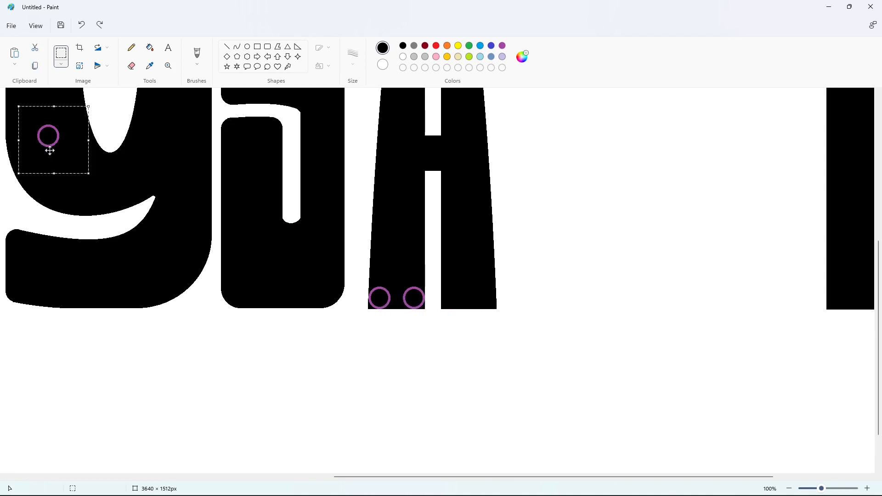
{"action": "left_click_drag", "start_coordinate": [49, 150], "coordinate": [490, 291]}
{"action": "left_click", "coordinate": [531, 288]}
- Fit a copy of the small purple circle into the outer lower corner of the A's right leg
{"action": "key", "text": "ctrl+v"}
{"action": "left_click_drag", "start_coordinate": [48, 137], "coordinate": [478, 299]}
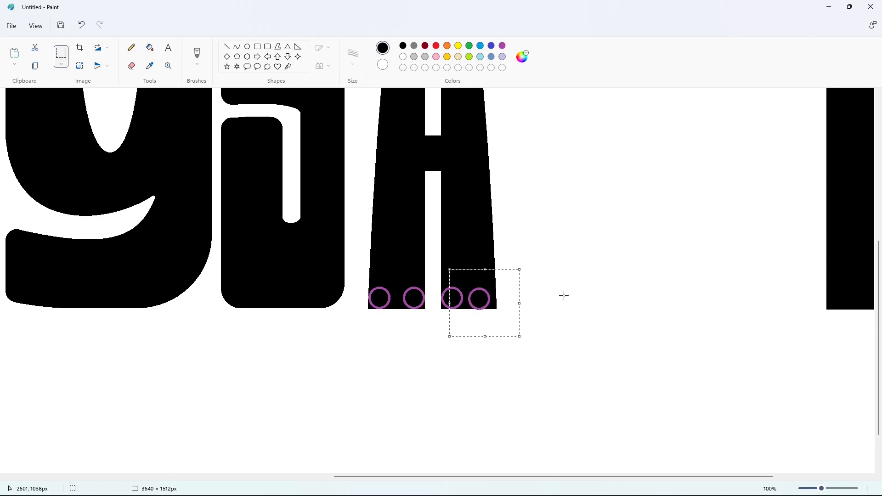
{"action": "key", "text": "Right"}
{"action": "key", "text": "Right"}
{"action": "key", "text": "Right"}
{"action": "key", "text": "Right"}
{"action": "key", "text": "Right"}
{"action": "key", "text": "Right"}
{"action": "key", "text": "Right"}
{"action": "key", "text": "Right"}
{"action": "key", "text": "Right"}
{"action": "key", "text": "Right"}
{"action": "key", "text": "Right"}
{"action": "key", "text": "Right"}
{"action": "key", "text": "Right"}
{"action": "left_click", "coordinate": [563, 296]}
- Round the A's corners by filling the tips outside the circle guides white and the purple guides black
{"action": "scroll", "coordinate": [153, 140], "scroll_direction": "up", "scroll_amount": 2}
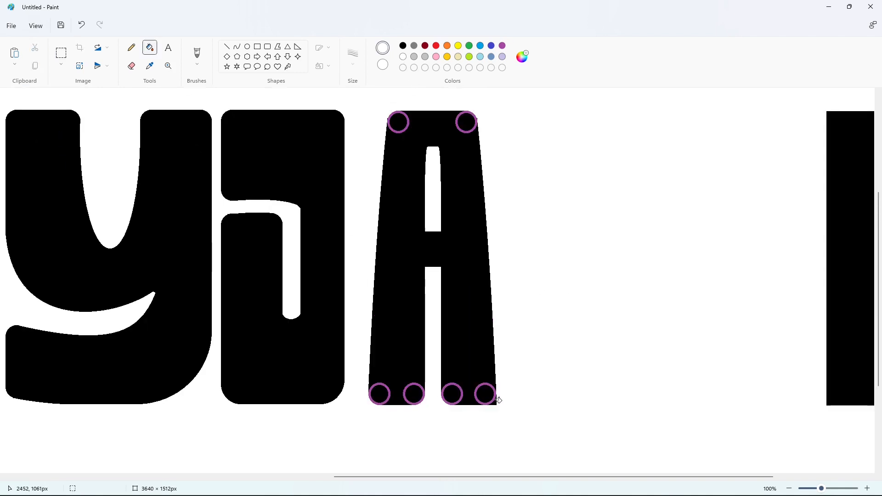
{"action": "left_click", "coordinate": [480, 164]}
{"action": "left_click", "coordinate": [403, 45]}
{"action": "left_click", "coordinate": [477, 199]}
- Move the finished A beside the J, leaving a narrow gap and aligning its top and base with the neighbouring letters
{"action": "left_click", "coordinate": [60, 53]}
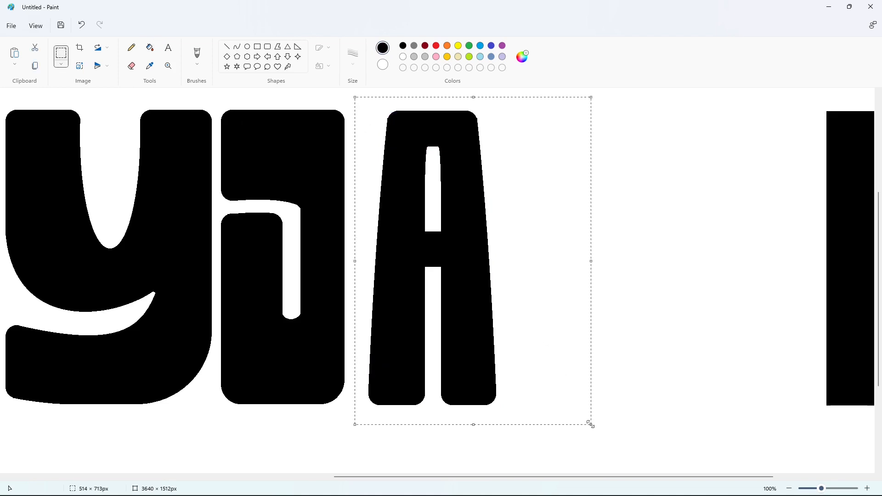
{"action": "left_click", "coordinate": [403, 56]}
{"action": "left_click", "coordinate": [60, 53]}
{"action": "left_click_drag", "start_coordinate": [357, 97], "coordinate": [591, 425]}
{"action": "key", "text": "ctrl+x"}
{"action": "key", "text": "ctrl+v"}
{"action": "left_click_drag", "start_coordinate": [151, 206], "coordinate": [410, 192]}
{"action": "key", "text": "Down"}
{"action": "key", "text": "Down"}
{"action": "key", "text": "Down"}
{"action": "key", "text": "Down"}
{"action": "key", "text": "Down"}
{"action": "key", "text": "Down"}
{"action": "key", "text": "Down"}
{"action": "key", "text": "Down"}
{"action": "key", "text": "Down"}
{"action": "key", "text": "Down"}
{"action": "key", "text": "Down"}
{"action": "key", "text": "Down"}
{"action": "key", "text": "Down"}
{"action": "key", "text": "Right"}
{"action": "key", "text": "Right"}
{"action": "key", "text": "Right"}
{"action": "key", "text": "Right"}
{"action": "key", "text": "Right"}
{"action": "key", "text": "Right"}
{"action": "key", "text": "Right"}
{"action": "key", "text": "Right"}
{"action": "key", "text": "Right"}
{"action": "key", "text": "Right"}
{"action": "key", "text": "Right"}
{"action": "key", "text": "Right"}
{"action": "key", "text": "Right"}
{"action": "key", "text": "Right"}
{"action": "key", "text": "Right"}
{"action": "key", "text": "Right"}
{"action": "key", "text": "Right"}
{"action": "key", "text": "Right"}
{"action": "key", "text": "Right"}
{"action": "key", "text": "Right"}
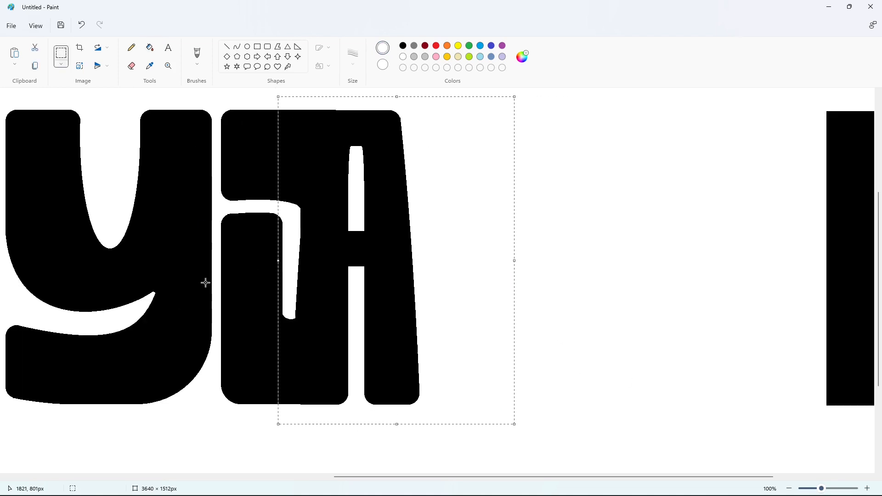
{"action": "key", "text": "Right"}
{"action": "key", "text": "Right"}
{"action": "key", "text": "Right"}
{"action": "key", "text": "Right"}
{"action": "key", "text": "Right"}
{"action": "key", "text": "Right"}
{"action": "key", "text": "Right"}
{"action": "key", "text": "Right"}
{"action": "key", "text": "Right"}
{"action": "key", "text": "Right"}
{"action": "key", "text": "Right"}
{"action": "key", "text": "Right"}
{"action": "key", "text": "Right"}
{"action": "key", "text": "Right"}
{"action": "key", "text": "Right"}
{"action": "key", "text": "Right"}
{"action": "key", "text": "Right"}
{"action": "key", "text": "Right"}
{"action": "key", "text": "Right"}
{"action": "key", "text": "Right"}
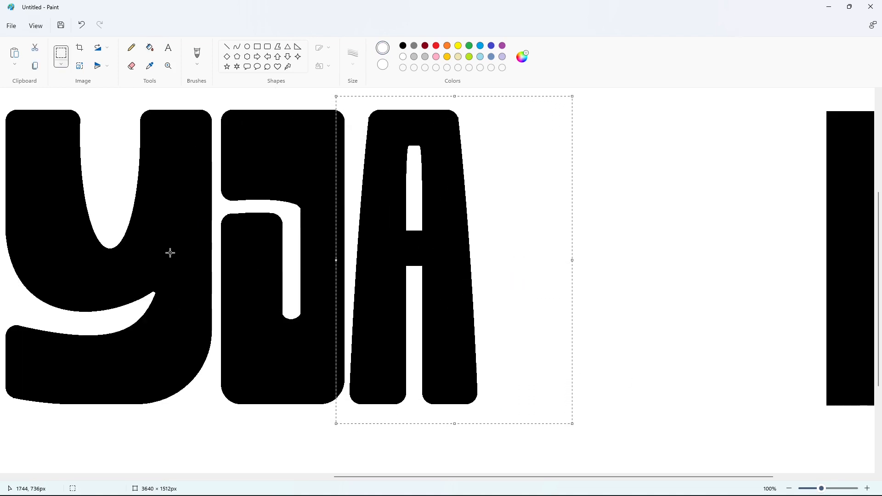
{"action": "key", "text": "Right"}
{"action": "key", "text": "Right"}
{"action": "key", "text": "Right"}
{"action": "left_click", "coordinate": [195, 252]}
- Duplicate the remaining black rectangle, place the copy beside the A at matching letter height, and widen it for an M
{"action": "left_click_drag", "start_coordinate": [404, 477], "coordinate": [547, 477]}
{"action": "left_click_drag", "start_coordinate": [836, 455], "coordinate": [837, 455]}
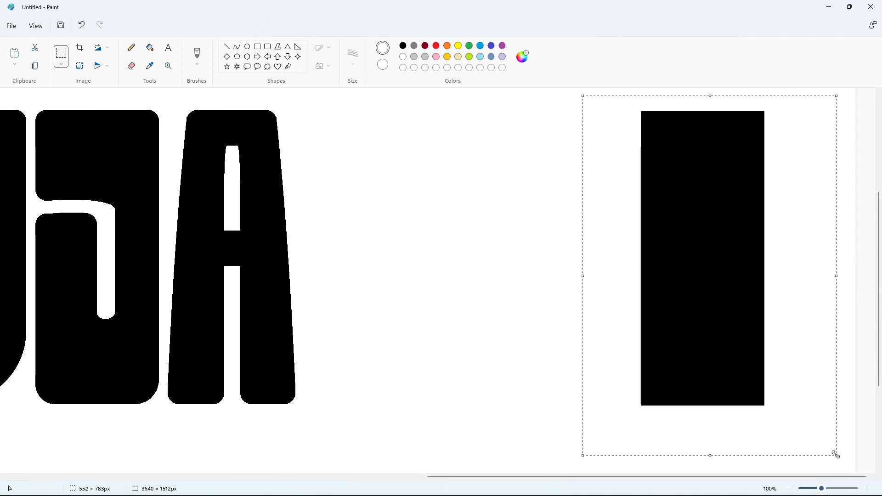
{"action": "key", "text": "ctrl+c"}
{"action": "key", "text": "ctrl+v"}
{"action": "left_click_drag", "start_coordinate": [193, 257], "coordinate": [498, 248]}
{"action": "left_click_drag", "start_coordinate": [578, 276], "coordinate": [697, 282]}
{"action": "left_click_drag", "start_coordinate": [488, 308], "coordinate": [431, 307]}
{"action": "left_click", "coordinate": [713, 298]}
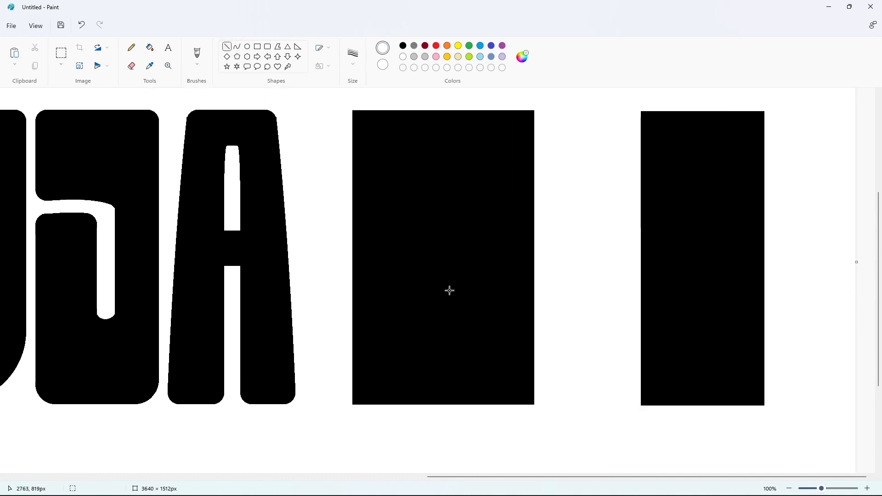
- Draw a white vertical line up from the widened rectangle's base and shift it into place as the left leg's inner edge
{"action": "left_click_drag", "start_coordinate": [415, 275], "coordinate": [416, 309]}
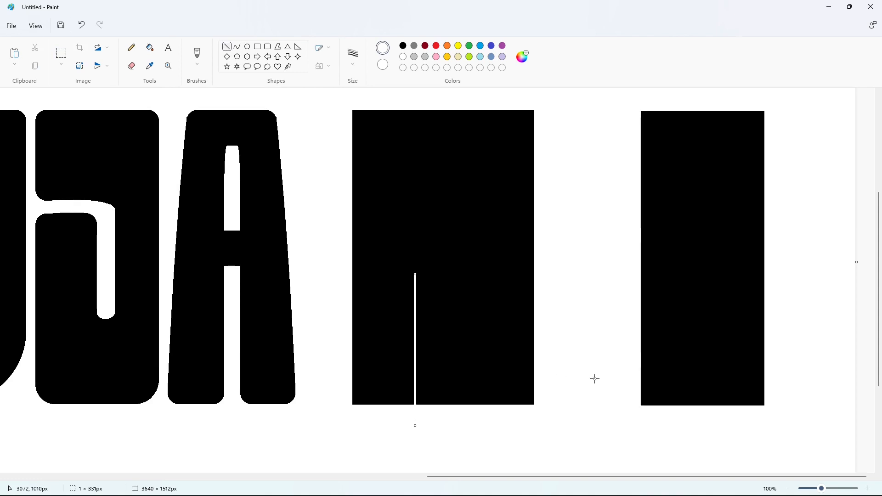
{"action": "key", "text": "Left"}
{"action": "key", "text": "Left"}
{"action": "key", "text": "Left"}
{"action": "key", "text": "Left"}
{"action": "key", "text": "Left"}
{"action": "key", "text": "Left"}
{"action": "key", "text": "Left"}
{"action": "key", "text": "Left"}
{"action": "key", "text": "Left"}
{"action": "key", "text": "Left"}
- Outline the M's flat-ended middle point and upper notch with white lines, and fill the notch and the area above the shorter right stem white
{"action": "left_click_drag", "start_coordinate": [410, 273], "coordinate": [431, 392]}
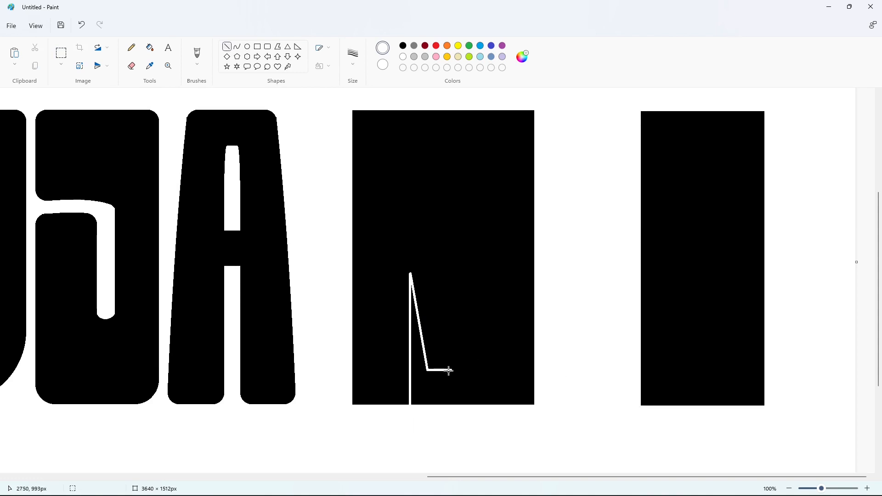
{"action": "left_click_drag", "start_coordinate": [452, 370], "coordinate": [461, 301]}
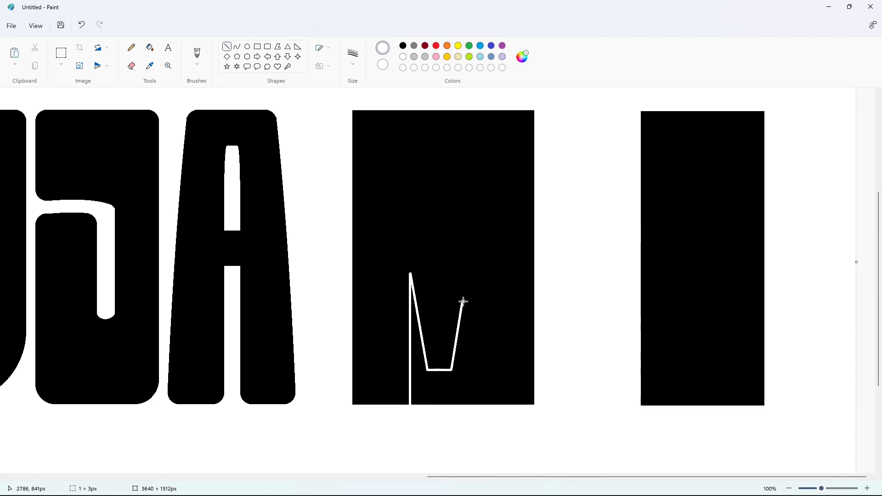
{"action": "mouse_move", "coordinate": [408, 102]}
{"action": "left_mouse_down"}
{"action": "mouse_move", "coordinate": [443, 286]}
{"action": "mouse_move", "coordinate": [434, 266]}
{"action": "mouse_move", "coordinate": [444, 267]}
{"action": "mouse_move", "coordinate": [457, 202]}
{"action": "mouse_move", "coordinate": [538, 202]}
{"action": "left_mouse_up"}
{"action": "left_click", "coordinate": [151, 46]}
{"action": "left_click", "coordinate": [487, 134]}
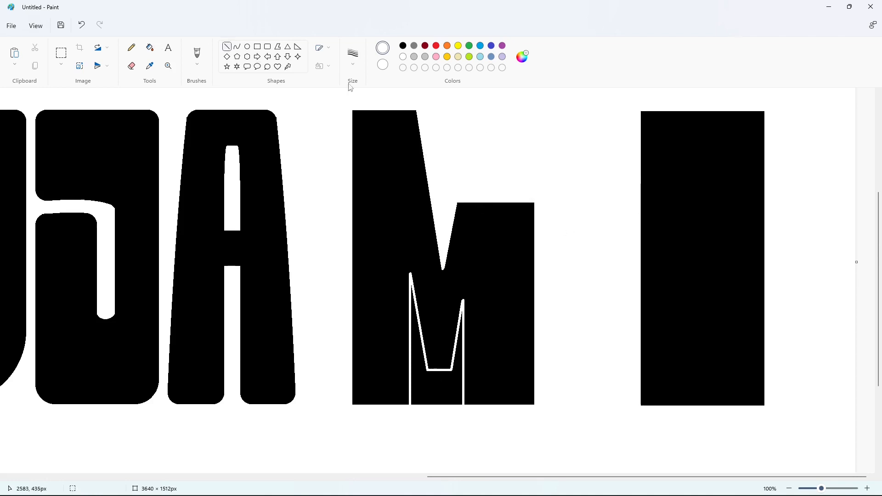
- Fill the opening between the M's legs white and trim a narrow strip off the right leg's outer edge
{"action": "left_click", "coordinate": [150, 48]}
{"action": "left_click", "coordinate": [436, 388]}
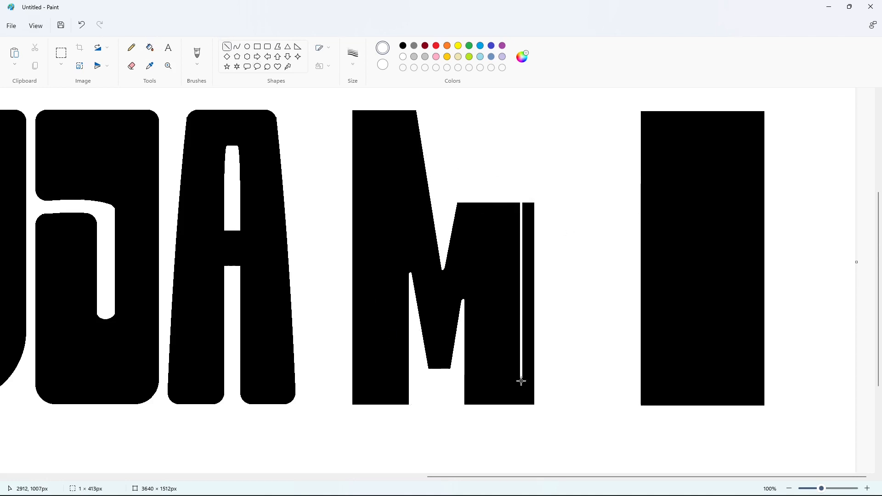
{"action": "left_click", "coordinate": [149, 47]}
{"action": "left_click", "coordinate": [528, 395]}
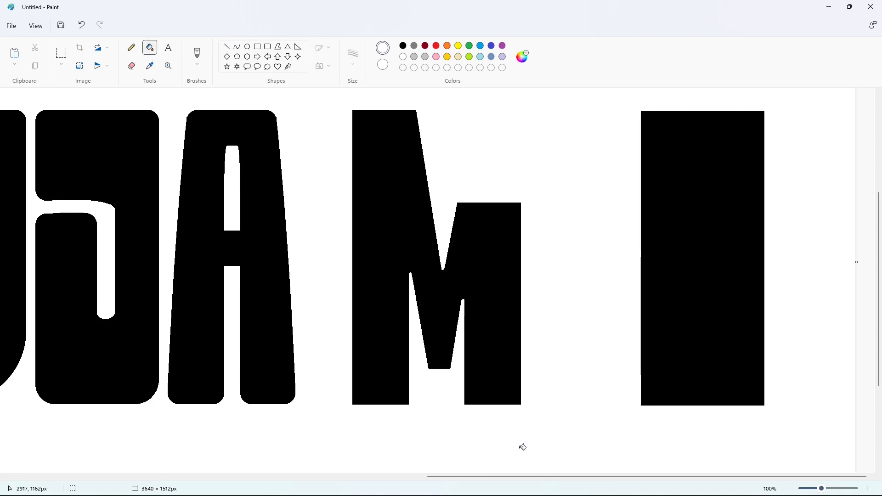
- Copy the small purple guide circle and fit it into the upper outer corner of the M's left stem
{"action": "left_click_drag", "start_coordinate": [519, 477], "coordinate": [48, 454]}
{"action": "scroll", "coordinate": [47, 453], "scroll_direction": "up", "scroll_amount": 3}
{"action": "left_click", "coordinate": [62, 53]}
{"action": "key", "text": "ctrl+c"}
{"action": "left_click_drag", "start_coordinate": [364, 477], "coordinate": [784, 478]}
{"action": "scroll", "coordinate": [717, 306], "scroll_direction": "down", "scroll_amount": 3}
{"action": "key", "text": "ctrl+v"}
{"action": "left_click_drag", "start_coordinate": [55, 146], "coordinate": [373, 121]}
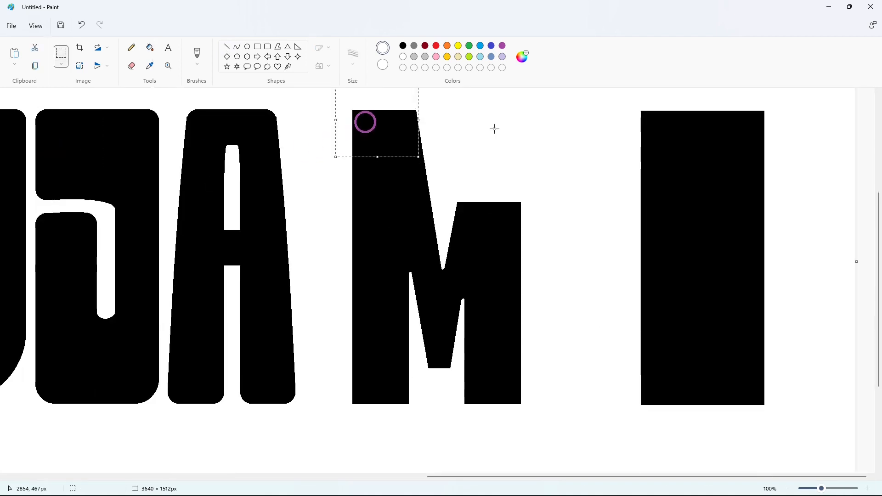
- Fit circle copies into the upper inner corner and the lower outer corner of the M's left stem
{"action": "key", "text": "ctrl+v"}
{"action": "left_click_drag", "start_coordinate": [48, 144], "coordinate": [402, 121]}
{"action": "left_click", "coordinate": [476, 121]}
{"action": "key", "text": "ctrl+v"}
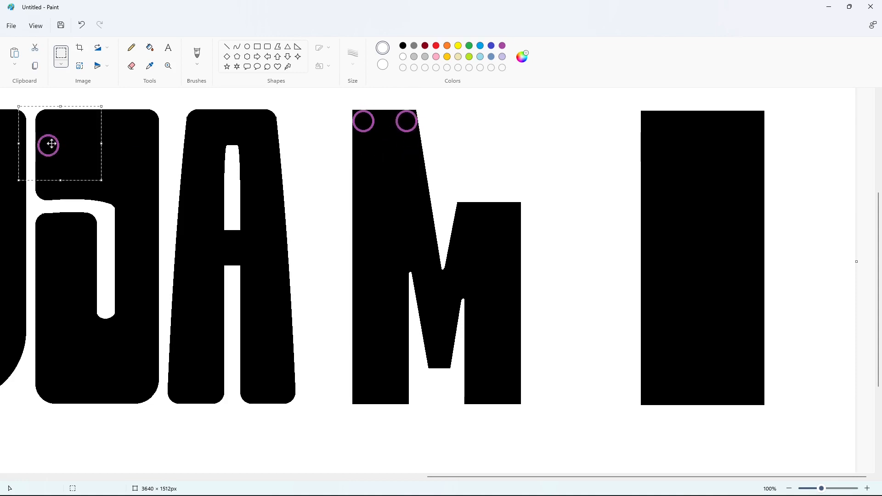
{"action": "left_click_drag", "start_coordinate": [48, 144], "coordinate": [365, 393]}
- Fit a purple circle copy into the lower inner corner of the M's left leg
{"action": "key", "text": "ctrl+v"}
{"action": "left_click_drag", "start_coordinate": [49, 144], "coordinate": [390, 393]}
{"action": "key", "text": "Right"}
{"action": "key", "text": "Right"}
{"action": "key", "text": "Right"}
{"action": "key", "text": "Right"}
{"action": "key", "text": "Right"}
{"action": "key", "text": "Right"}
{"action": "key", "text": "Right"}
{"action": "key", "text": "Right"}
{"action": "key", "text": "Right"}
{"action": "key", "text": "Right"}
{"action": "key", "text": "Right"}
{"action": "key", "text": "Right"}
{"action": "key", "text": "Right"}
{"action": "key", "text": "Right"}
{"action": "key", "text": "Right"}
{"action": "key", "text": "Right"}
{"action": "key", "text": "Right"}
{"action": "key", "text": "Right"}
{"action": "key", "text": "Left"}
- Fit another purple circle copy into the lower inner corner of the M's right leg
{"action": "key", "text": "ctrl+v"}
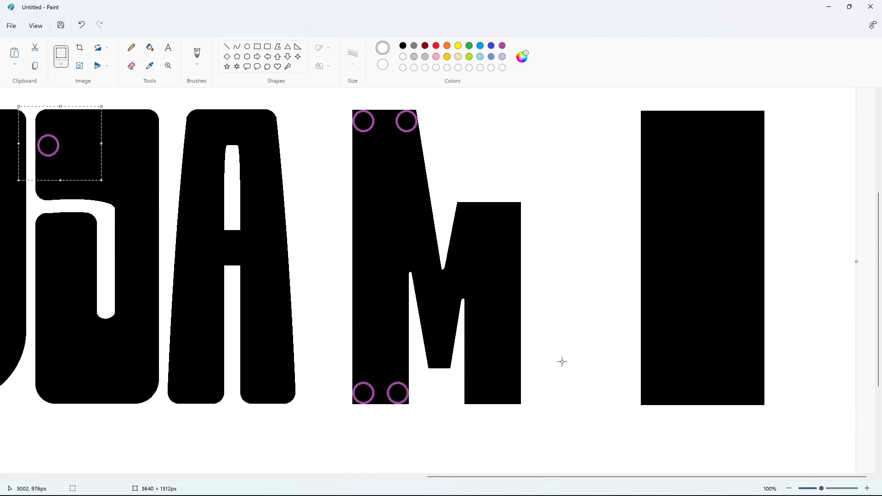
{"action": "left_click_drag", "start_coordinate": [54, 146], "coordinate": [480, 393]}
{"action": "key", "text": "Left"}
{"action": "key", "text": "Left"}
{"action": "key", "text": "Left"}
{"action": "key", "text": "Left"}
- Paste a purple circle and align it with the lower outer corner of the M's right leg
{"action": "key", "text": "ctrl+v"}
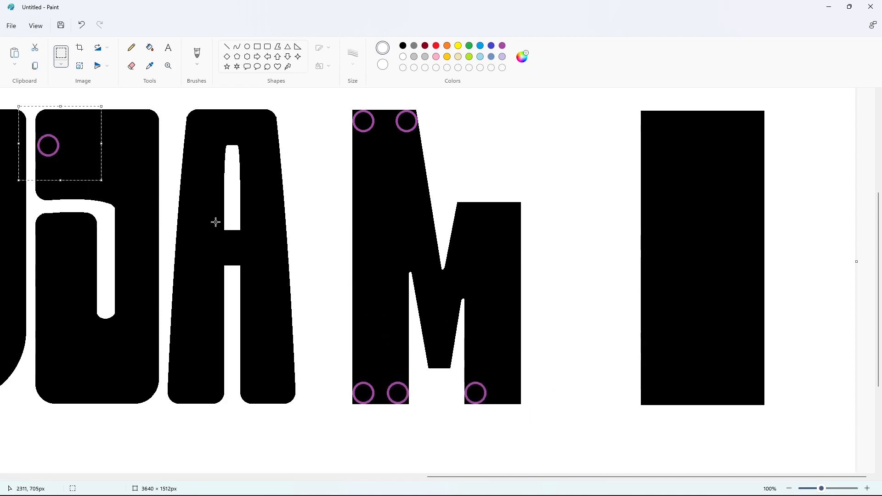
{"action": "left_click_drag", "start_coordinate": [49, 145], "coordinate": [501, 392]}
{"action": "key", "text": "Right"}
{"action": "key", "text": "Right"}
{"action": "key", "text": "Right"}
{"action": "key", "text": "Right"}
{"action": "key", "text": "Right"}
{"action": "key", "text": "Right"}
{"action": "key", "text": "Right"}
{"action": "key", "text": "Right"}
{"action": "key", "text": "Right"}
{"action": "key", "text": "Right"}
{"action": "key", "text": "Right"}
{"action": "key", "text": "Right"}
{"action": "key", "text": "Right"}
{"action": "key", "text": "Right"}
{"action": "key", "text": "Right"}
{"action": "key", "text": "Right"}
{"action": "key", "text": "Right"}
{"action": "key", "text": "Right"}
{"action": "key", "text": "Right"}
{"action": "key", "text": "Right"}
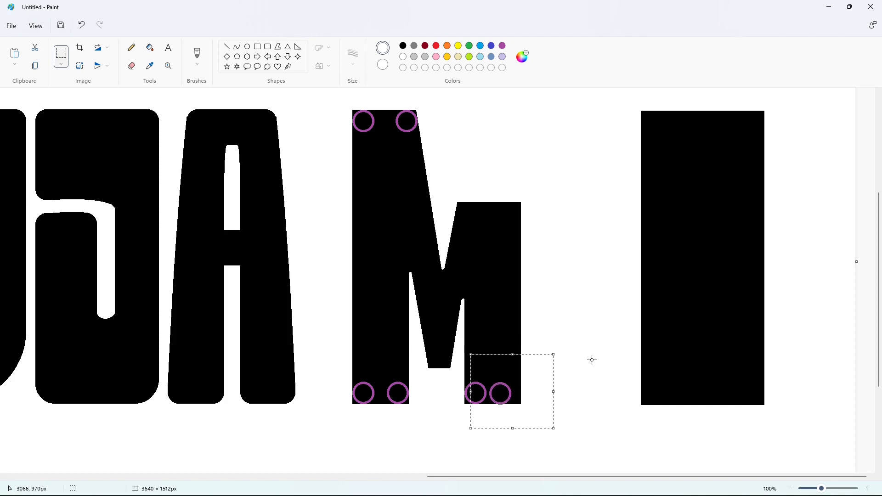
{"action": "left_click", "coordinate": [567, 297]}
- Place a purple circle copy in the upper inner corner of the M's shorter right stem
{"action": "key", "text": "ctrl+v"}
{"action": "left_click_drag", "start_coordinate": [49, 145], "coordinate": [467, 213]}
{"action": "left_click", "coordinate": [570, 222]}
- Fit one more circle copy into the upper outer corner of the M's right stem
{"action": "key", "text": "ctrl+v"}
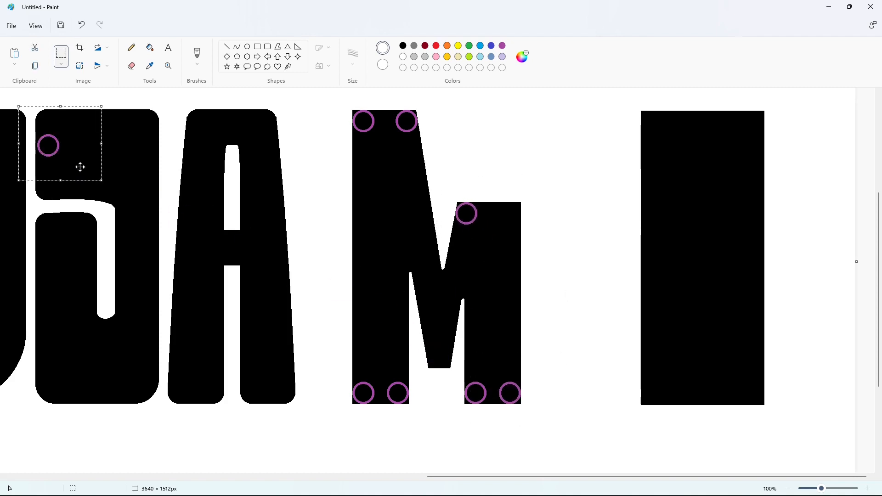
{"action": "left_click_drag", "start_coordinate": [79, 166], "coordinate": [534, 234]}
{"action": "key", "text": "Right"}
{"action": "key", "text": "Right"}
{"action": "key", "text": "Right"}
{"action": "key", "text": "Right"}
{"action": "key", "text": "Right"}
{"action": "key", "text": "Right"}
{"action": "key", "text": "Right"}
{"action": "key", "text": "Right"}
{"action": "key", "text": "Right"}
{"action": "key", "text": "Right"}
{"action": "key", "text": "Right"}
{"action": "key", "text": "Right"}
{"action": "left_click", "coordinate": [576, 319]}
- Round the M by filling its corner tips white and the purple guides black, and clip its middle point's corners with white lines
{"action": "left_click", "coordinate": [150, 47]}
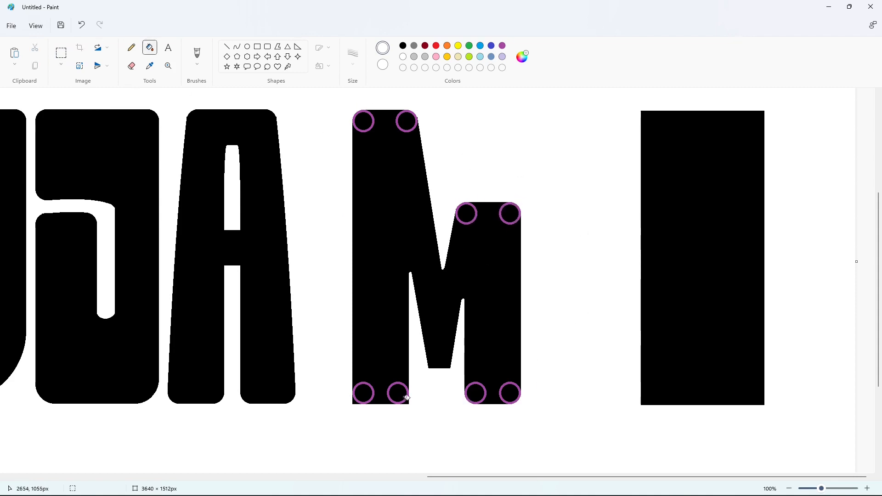
{"action": "left_click", "coordinate": [501, 47]}
{"action": "left_click", "coordinate": [404, 166]}
{"action": "left_click", "coordinate": [402, 45]}
{"action": "left_click", "coordinate": [400, 165]}
{"action": "left_click", "coordinate": [227, 47]}
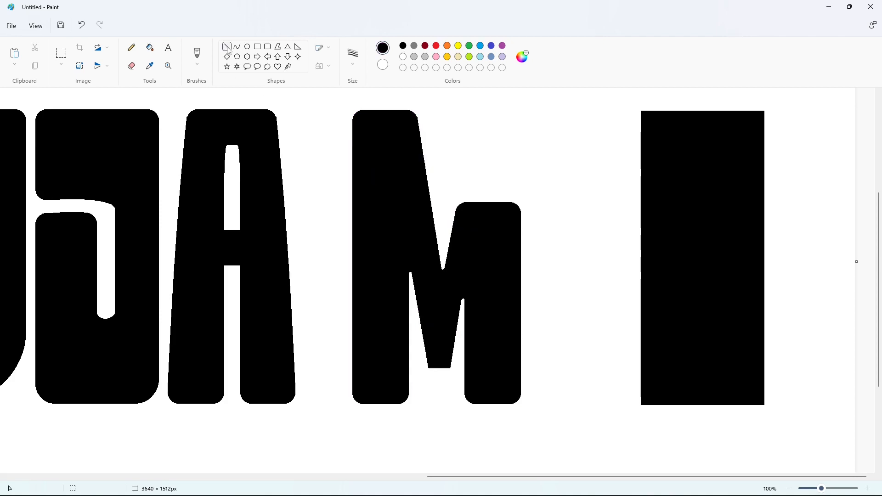
- Copy the finished M, erase the remaining black rectangle with white, and place the duplicate M in its area
{"action": "left_click", "coordinate": [61, 53]}
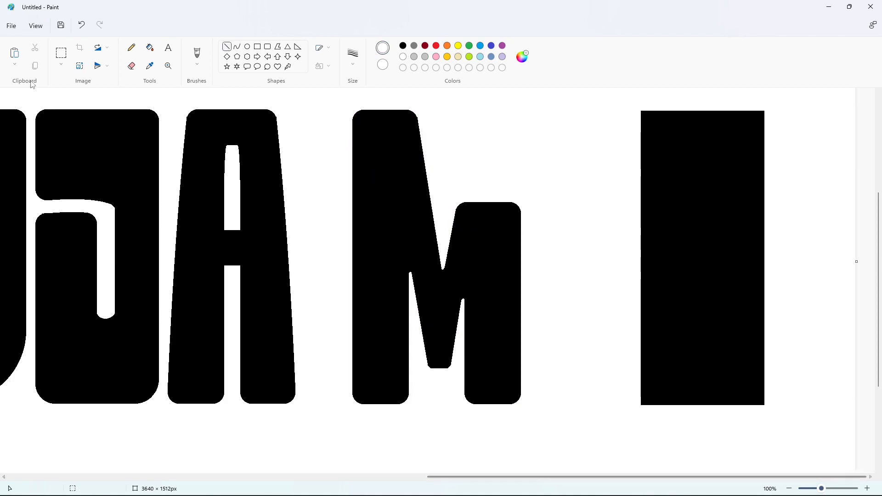
{"action": "left_click_drag", "start_coordinate": [299, 91], "coordinate": [553, 443]}
{"action": "left_click", "coordinate": [150, 47]}
{"action": "key", "text": "ctrl+z"}
{"action": "key", "text": "ctrl+v"}
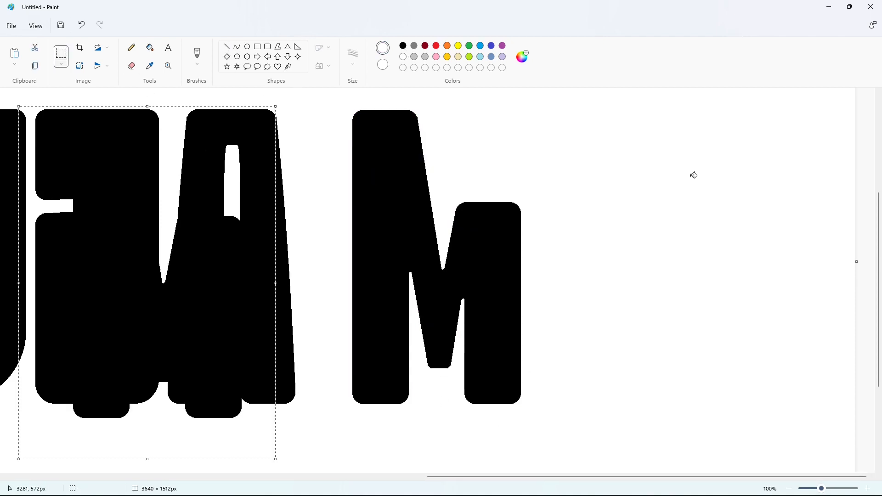
{"action": "left_click_drag", "start_coordinate": [244, 269], "coordinate": [767, 270]}
- Copy the original M again, fill the original white, and place the pasted M directly beside the A
{"action": "left_click", "coordinate": [499, 268]}
{"action": "left_click_drag", "start_coordinate": [523, 442], "coordinate": [539, 459]}
{"action": "key", "text": "ctrl+c"}
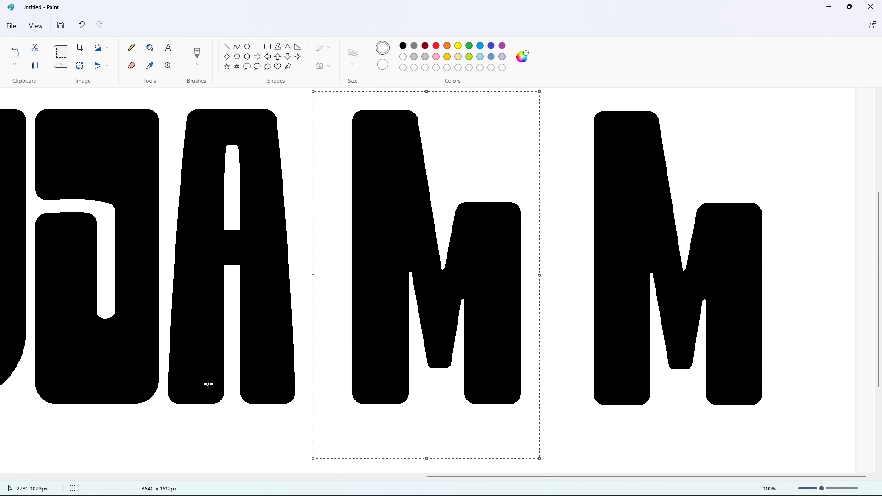
{"action": "left_click", "coordinate": [150, 48]}
{"action": "left_click", "coordinate": [382, 211]}
{"action": "key", "text": "ctrl+v"}
{"action": "left_click_drag", "start_coordinate": [61, 233], "coordinate": [304, 258]}
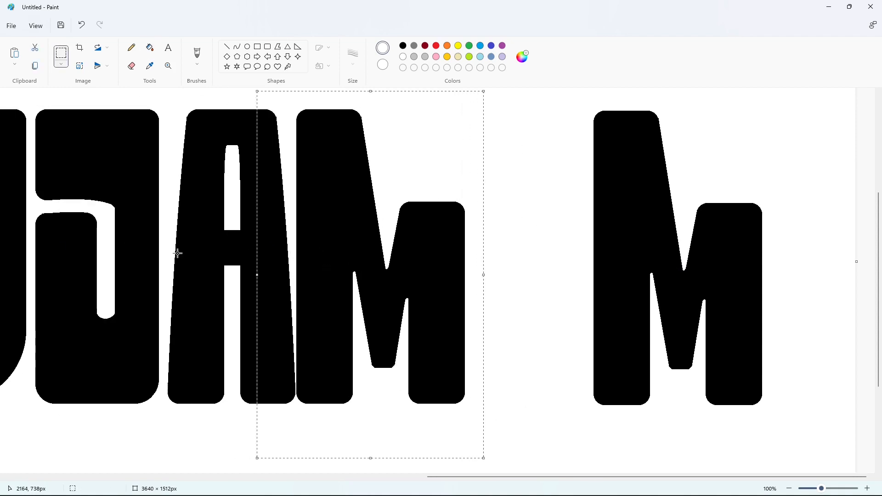
- Shift the pasted M to leave a narrow gap after the A that matches the spacing of the other letters
{"action": "key", "text": "Left"}
{"action": "key", "text": "Left"}
{"action": "key", "text": "Left"}
{"action": "key", "text": "Right"}
{"action": "key", "text": "Right"}
{"action": "key", "text": "Right"}
{"action": "key", "text": "Right"}
{"action": "key", "text": "Right"}
{"action": "key", "text": "Right"}
{"action": "key", "text": "Right"}
{"action": "key", "text": "Right"}
{"action": "key", "text": "Right"}
{"action": "key", "text": "Right"}
{"action": "key", "text": "Right"}
{"action": "key", "text": "Right"}
{"action": "key", "text": "Right"}
{"action": "key", "text": "Right"}
{"action": "key", "text": "Right"}
{"action": "key", "text": "Right"}
{"action": "key", "text": "Right"}
{"action": "key", "text": "Right"}
{"action": "key", "text": "Right"}
{"action": "key", "text": "Right"}
{"action": "key", "text": "Right"}
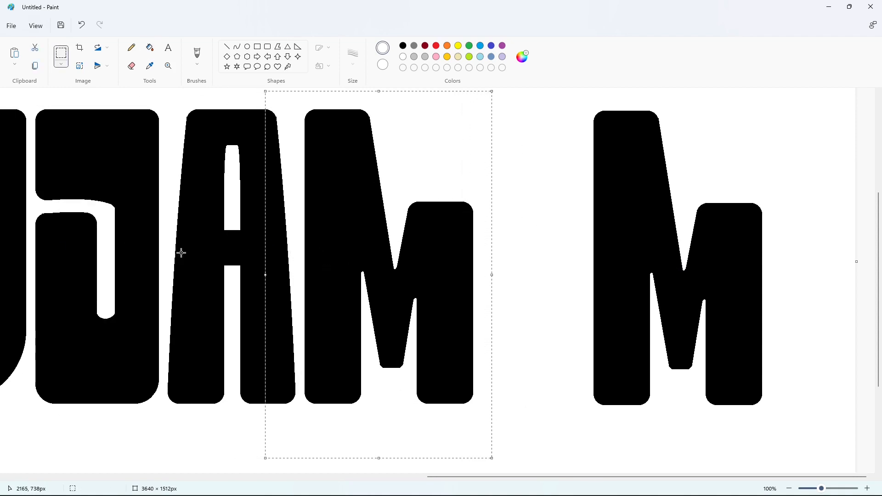
{"action": "left_click", "coordinate": [181, 253]}
- Cut the duplicate M vertically at its centre notch with a white line and fill the shorter half white
{"action": "left_click", "coordinate": [227, 45]}
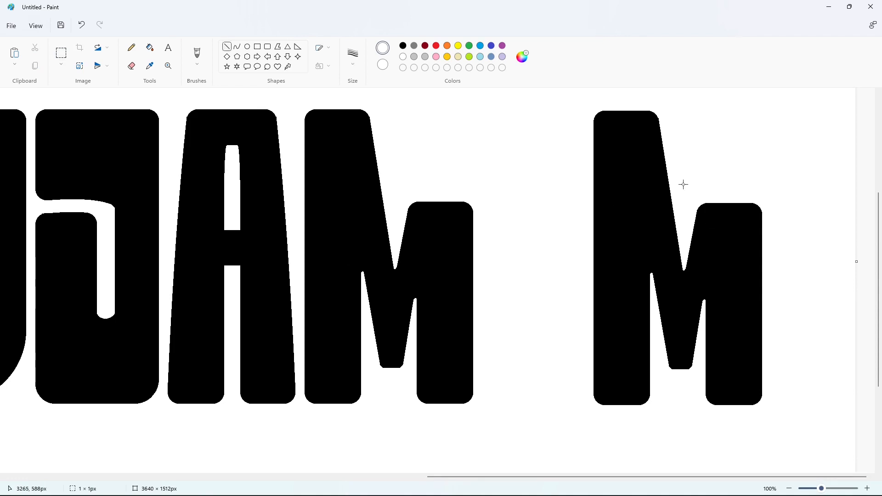
{"action": "left_click_drag", "start_coordinate": [684, 277], "coordinate": [684, 271]}
{"action": "left_click", "coordinate": [149, 47]}
{"action": "left_click", "coordinate": [721, 285]}
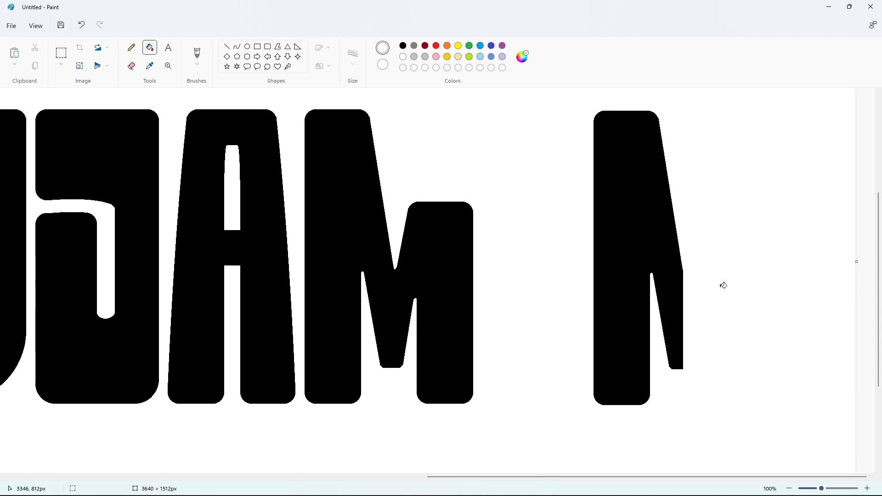
- Copy the remaining half M, paste it flipped horizontally, and align it with the original half to form a symmetrical M
{"action": "left_click", "coordinate": [62, 53]}
{"action": "left_click_drag", "start_coordinate": [547, 94], "coordinate": [772, 432]}
{"action": "key", "text": "ctrl+c"}
{"action": "key", "text": "ctrl+v"}
{"action": "left_click", "coordinate": [97, 65]}
{"action": "left_click_drag", "start_coordinate": [130, 258], "coordinate": [612, 244]}
{"action": "key", "text": "Right"}
{"action": "key", "text": "Right"}
{"action": "key", "text": "Right"}
{"action": "key", "text": "Right"}
{"action": "key", "text": "Right"}
{"action": "key", "text": "Right"}
{"action": "key", "text": "Right"}
{"action": "key", "text": "Right"}
{"action": "key", "text": "Right"}
{"action": "key", "text": "Right"}
{"action": "key", "text": "Right"}
{"action": "key", "text": "Right"}
{"action": "key", "text": "Left"}
{"action": "key", "text": "Left"}
{"action": "key", "text": "Left"}
{"action": "key", "text": "Left"}
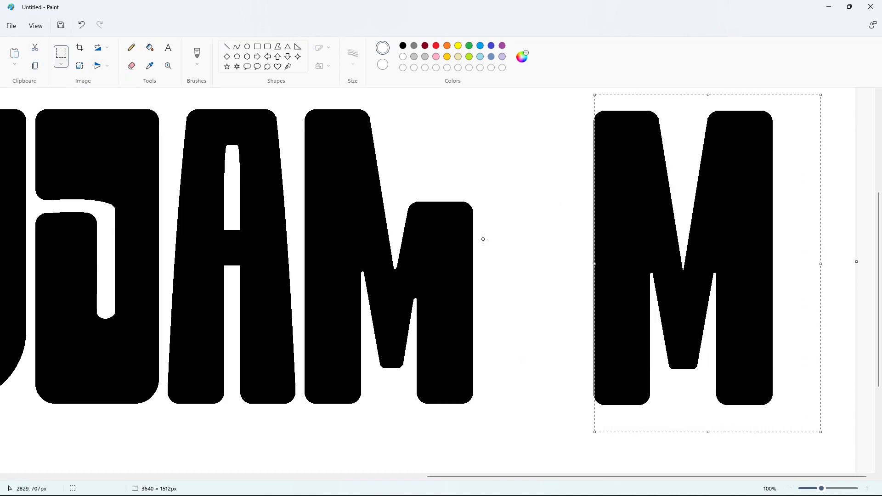
{"action": "left_click", "coordinate": [483, 239]}
- Copy the symmetrical M, fill the original white, and place the pasted M beside the first M
{"action": "left_click_drag", "start_coordinate": [547, 95], "coordinate": [808, 463]}
{"action": "key", "text": "ctrl+c"}
{"action": "left_click", "coordinate": [150, 48]}
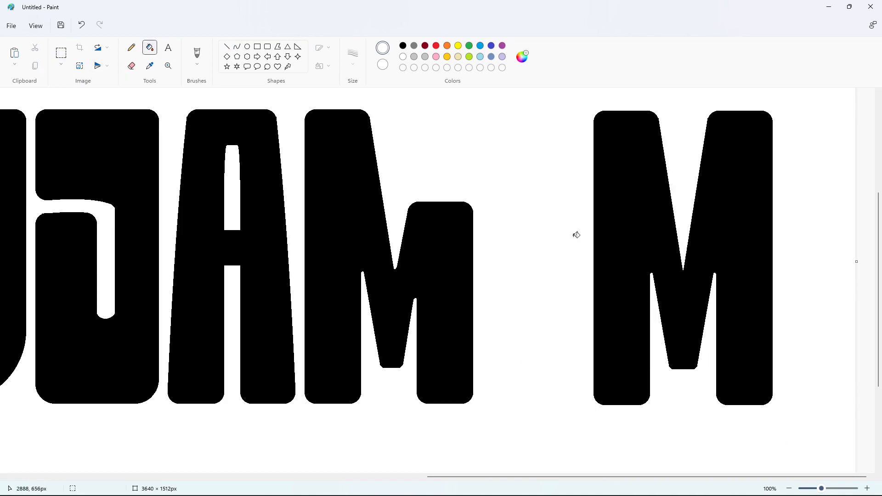
{"action": "left_click", "coordinate": [611, 236]}
{"action": "key", "text": "ctrl+v"}
{"action": "left_click_drag", "start_coordinate": [232, 186], "coordinate": [611, 172]}
- Shift the pasted symmetrical M away from the first M until a narrow gap matches the other letters' spacing
{"action": "key", "text": "Right"}
{"action": "key", "text": "Right"}
{"action": "key", "text": "Right"}
{"action": "key", "text": "Right"}
{"action": "key", "text": "Right"}
{"action": "key", "text": "Right"}
{"action": "key", "text": "Right"}
{"action": "key", "text": "Right"}
{"action": "key", "text": "Right"}
{"action": "key", "text": "Right"}
{"action": "key", "text": "Right"}
{"action": "key", "text": "Right"}
{"action": "key", "text": "Right"}
{"action": "key", "text": "Right"}
{"action": "key", "text": "Right"}
{"action": "key", "text": "Right"}
{"action": "key", "text": "Right"}
{"action": "key", "text": "Right"}
{"action": "key", "text": "Right"}
{"action": "key", "text": "Right"}
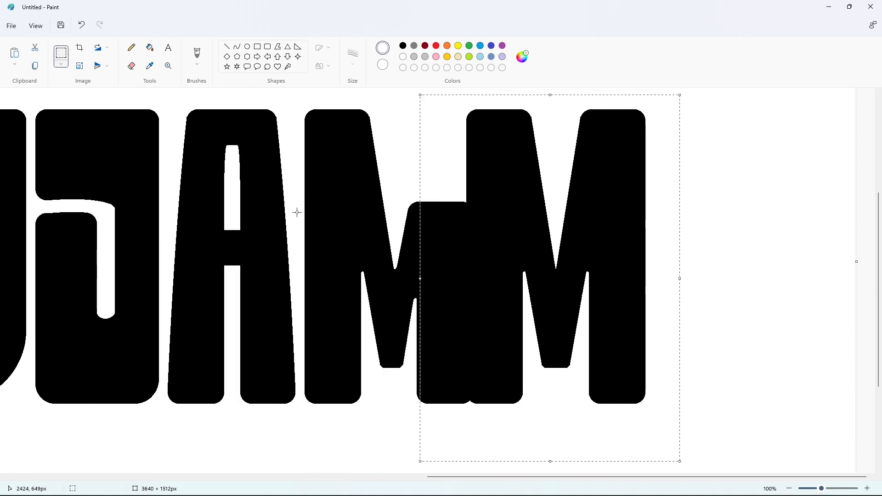
{"action": "key", "text": "Right"}
{"action": "key", "text": "Right"}
{"action": "key", "text": "Right"}
{"action": "key", "text": "Right"}
{"action": "key", "text": "Right"}
{"action": "key", "text": "Right"}
{"action": "key", "text": "Right"}
{"action": "key", "text": "Right"}
{"action": "key", "text": "Right"}
{"action": "key", "text": "Right"}
{"action": "key", "text": "Right"}
{"action": "key", "text": "Right"}
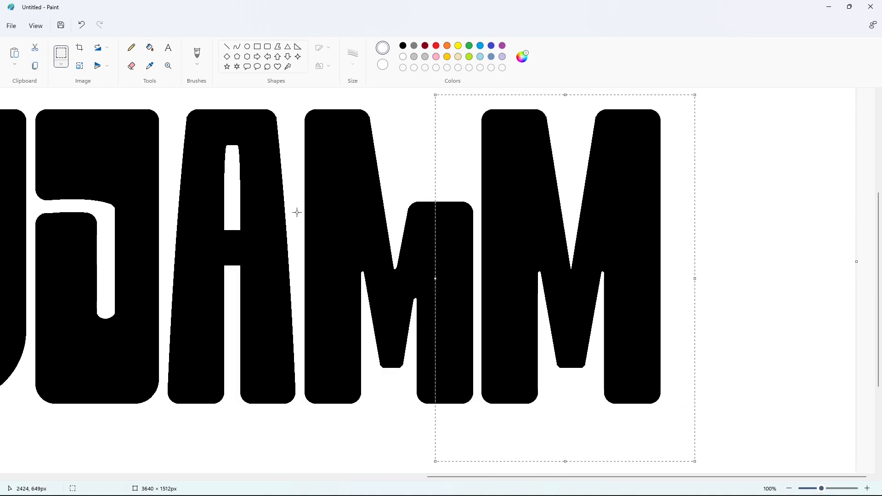
{"action": "left_click", "coordinate": [297, 212]}
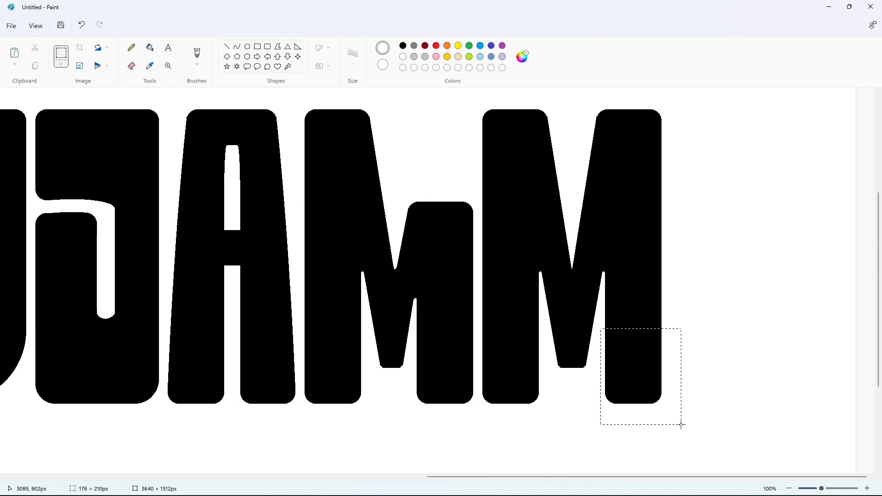
- Copy the rounded foot of the second M's outer leg, rotate the copy right 90°, and place it above the first M's short leg
{"action": "left_click_drag", "start_coordinate": [682, 425], "coordinate": [682, 425]}
{"action": "key", "text": "ctrl+c"}
{"action": "key", "text": "ctrl+v"}
{"action": "left_click", "coordinate": [99, 47]}
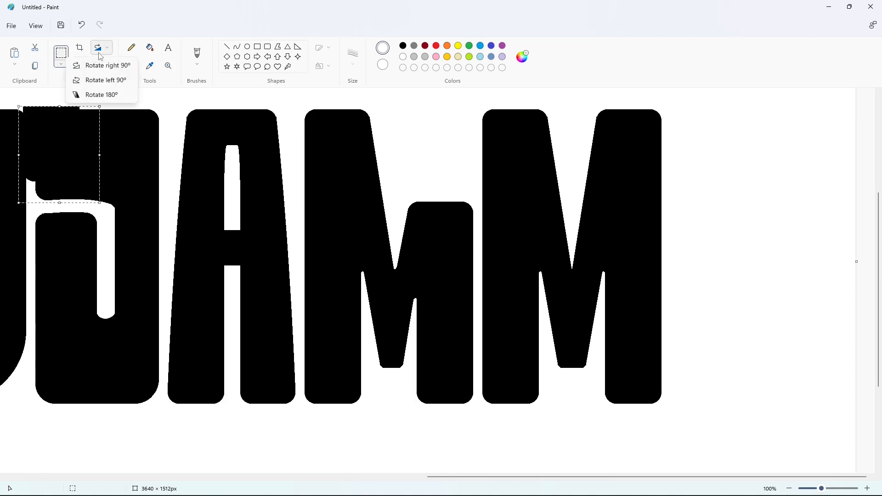
{"action": "left_click", "coordinate": [104, 65]}
{"action": "left_click_drag", "start_coordinate": [79, 148], "coordinate": [510, 173]}
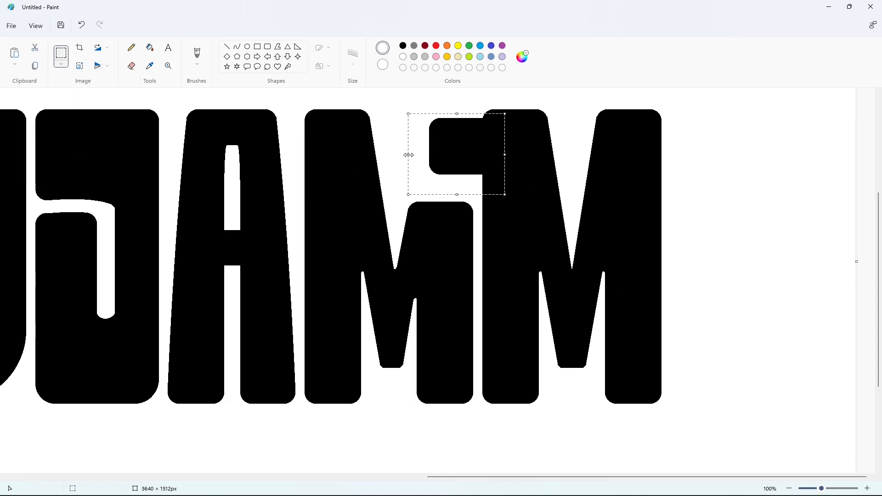
- Enlarge the rotated piece to about 274 × 258 px and align it with the second M's top edge, leaving a gap above the short leg
{"action": "left_click_drag", "start_coordinate": [408, 154], "coordinate": [386, 155]}
{"action": "left_click_drag", "start_coordinate": [449, 195], "coordinate": [452, 233]}
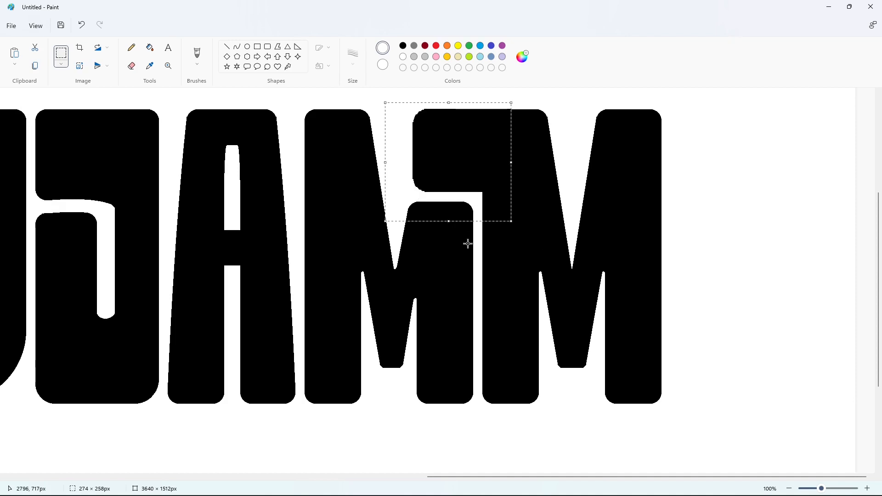
{"action": "key", "text": "Down"}
{"action": "key", "text": "Down"}
{"action": "key", "text": "Down"}
{"action": "key", "text": "Down"}
{"action": "key", "text": "Down"}
{"action": "key", "text": "Down"}
{"action": "key", "text": "Down"}
{"action": "key", "text": "Down"}
{"action": "key", "text": "Down"}
{"action": "key", "text": "Down"}
{"action": "key", "text": "Left"}
{"action": "key", "text": "Left"}
{"action": "key", "text": "Left"}
{"action": "key", "text": "Left"}
{"action": "key", "text": "Left"}
{"action": "key", "text": "Left"}
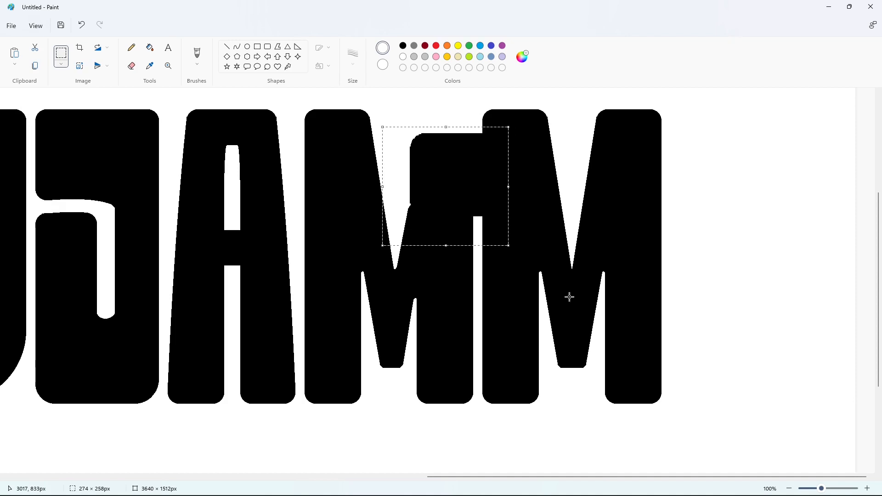
{"action": "key", "text": "Up"}
{"action": "key", "text": "Up"}
{"action": "key", "text": "Up"}
{"action": "key", "text": "Up"}
{"action": "key", "text": "Up"}
{"action": "key", "text": "Up"}
{"action": "key", "text": "Up"}
{"action": "key", "text": "Up"}
{"action": "key", "text": "Up"}
{"action": "key", "text": "Up"}
{"action": "left_click", "coordinate": [574, 304]}
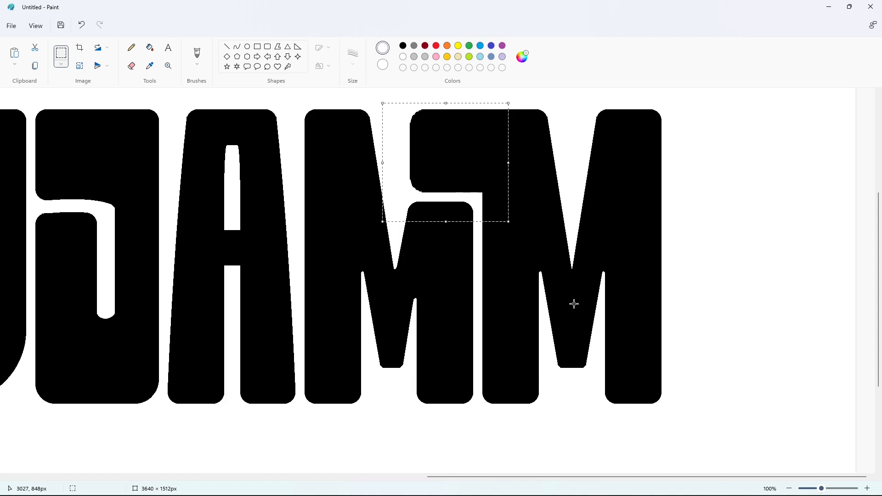
- Soften the inner corner where the added arm meets the second M with a short black diagonal line
{"action": "left_click", "coordinate": [227, 47]}
{"action": "left_click", "coordinate": [353, 57]}
{"action": "left_click", "coordinate": [372, 121]}
{"action": "left_click_drag", "start_coordinate": [478, 185], "coordinate": [495, 196]}
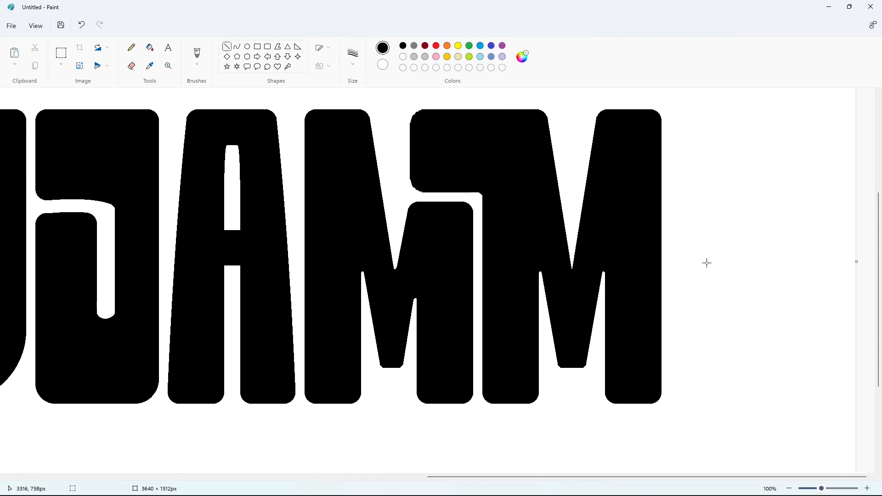
- Remove the purple guide circles by filling the background purple and then white
{"action": "scroll", "coordinate": [687, 284], "scroll_direction": "down", "scroll_amount": 1}
{"action": "left_click", "coordinate": [503, 46]}
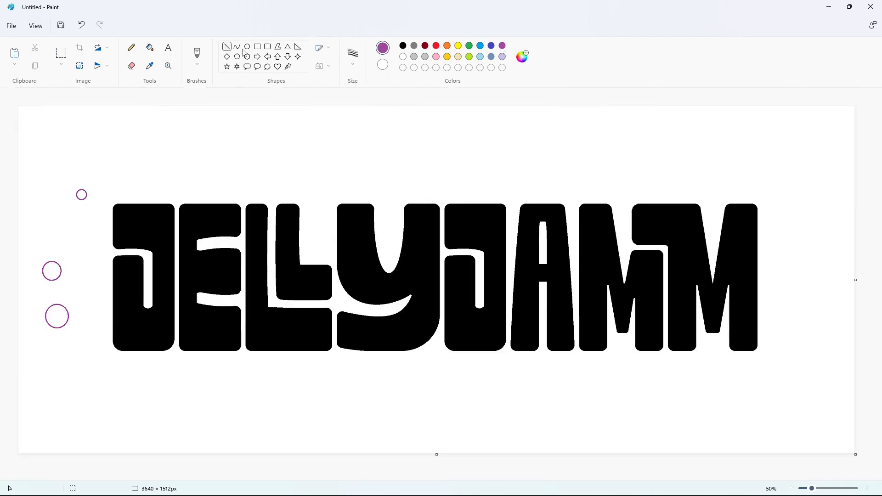
{"action": "left_click", "coordinate": [150, 48]}
{"action": "left_click", "coordinate": [357, 123]}
{"action": "left_click", "coordinate": [403, 56]}
{"action": "left_click", "coordinate": [357, 123]}
- Cut the complete JELLYJAMM lettering, paste it back, and centre it on the canvas
{"action": "left_click", "coordinate": [61, 52]}
{"action": "left_click_drag", "start_coordinate": [797, 412], "coordinate": [802, 416]}
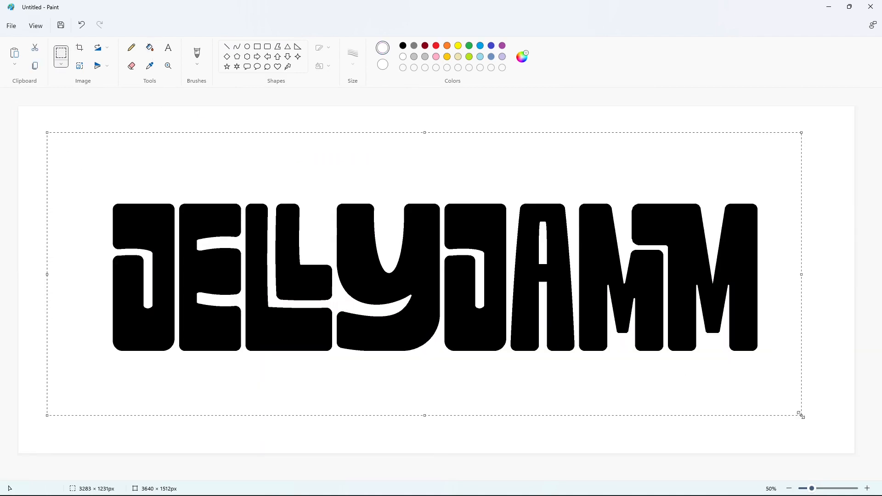
{"action": "key", "text": "ctrl+x"}
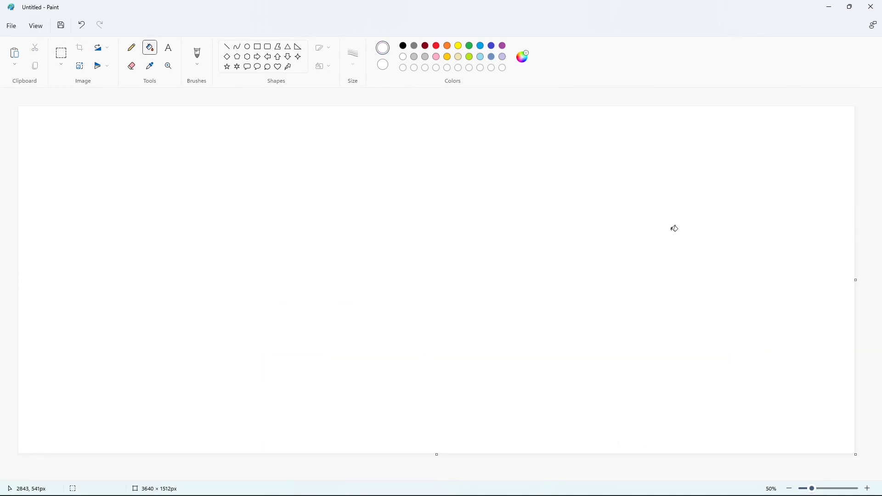
{"action": "key", "text": "ctrl+v"}
{"action": "left_click_drag", "start_coordinate": [398, 261], "coordinate": [410, 268]}
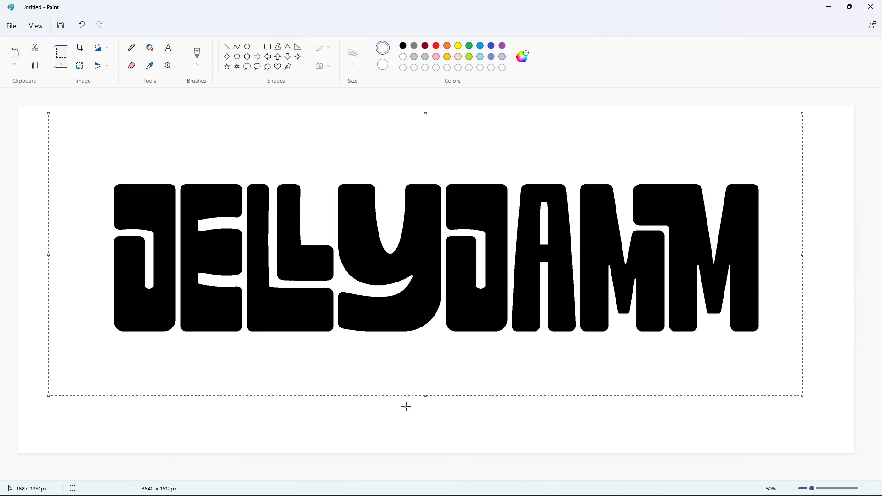
{"action": "left_click", "coordinate": [406, 407]}
- Define a custom bright magenta-pink as the drawing colour
{"action": "left_click", "coordinate": [436, 45]}
{"action": "left_click", "coordinate": [522, 57]}
{"action": "mouse_move", "coordinate": [514, 202]}
{"action": "left_mouse_down"}
{"action": "mouse_move", "coordinate": [517, 219]}
{"action": "mouse_move", "coordinate": [510, 205]}
{"action": "left_mouse_up"}
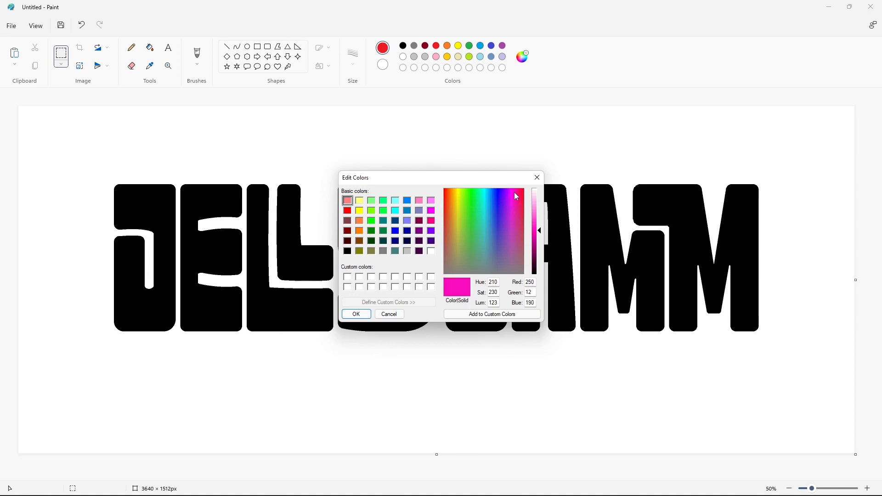
{"action": "left_click", "coordinate": [357, 314]}
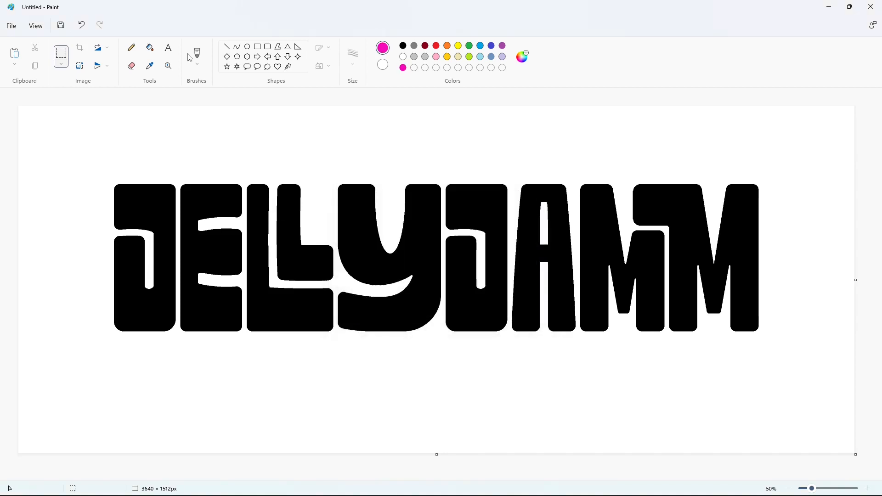
- Fill all the black JELLYJAMM letters with the custom magenta-pink
{"action": "left_click", "coordinate": [150, 47]}
{"action": "left_click", "coordinate": [148, 205]}
{"action": "left_click", "coordinate": [213, 202]}
{"action": "left_click", "coordinate": [264, 201]}
{"action": "left_click", "coordinate": [288, 205]}
{"action": "left_click", "coordinate": [353, 215]}
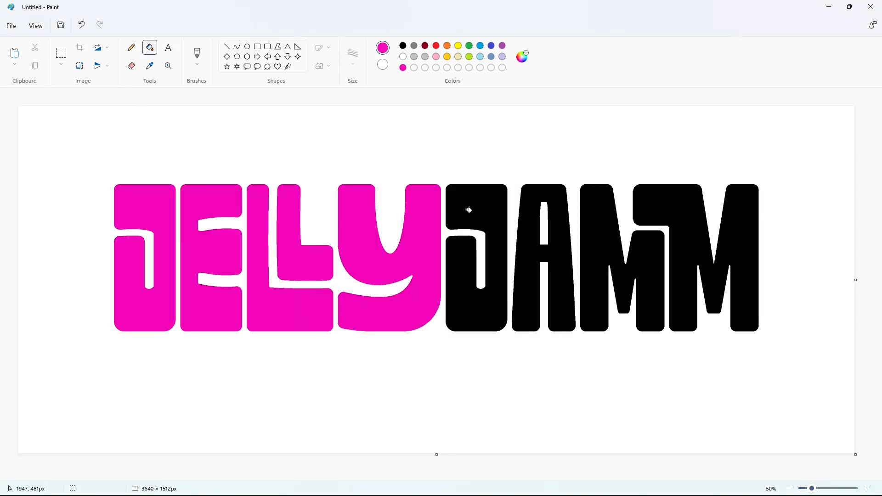
{"action": "left_click", "coordinate": [469, 210]}
{"action": "left_click", "coordinate": [529, 276]}
{"action": "left_click", "coordinate": [600, 246]}
{"action": "left_click", "coordinate": [665, 207]}
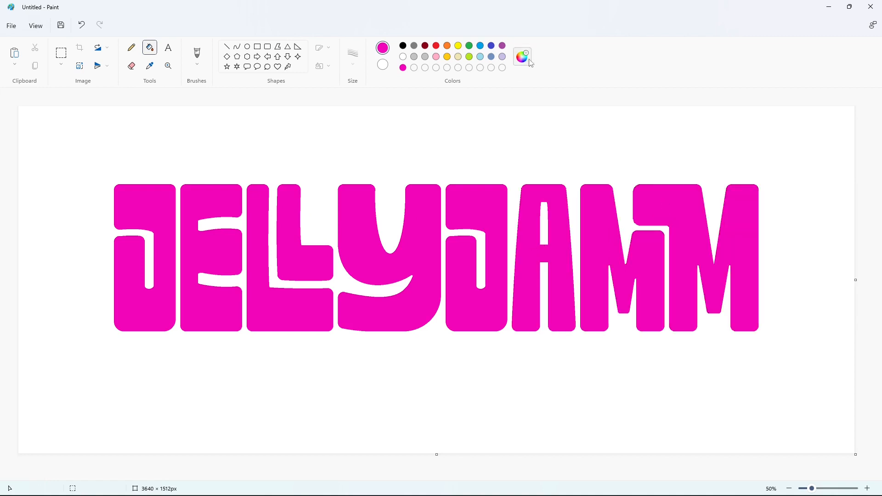